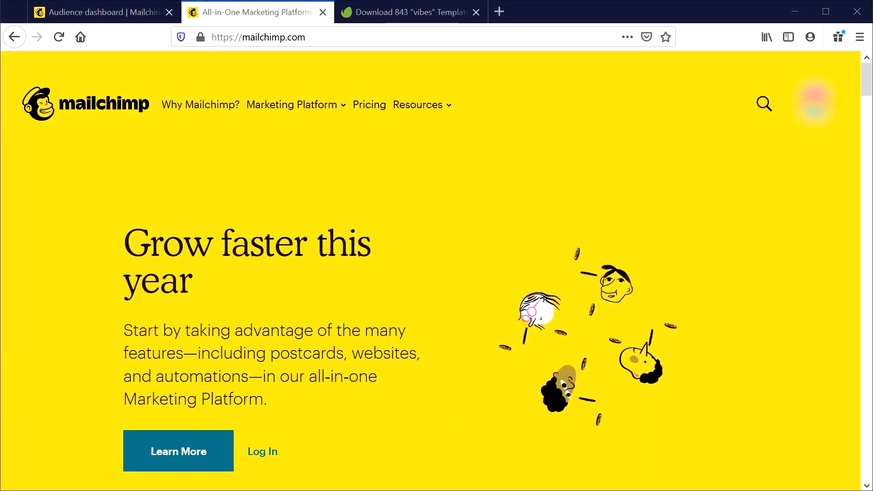
Step: From the Audience dashboard, create a regular email campaign named "vibez jan 2020"
left_click_drag(0, 104, 0, 106)
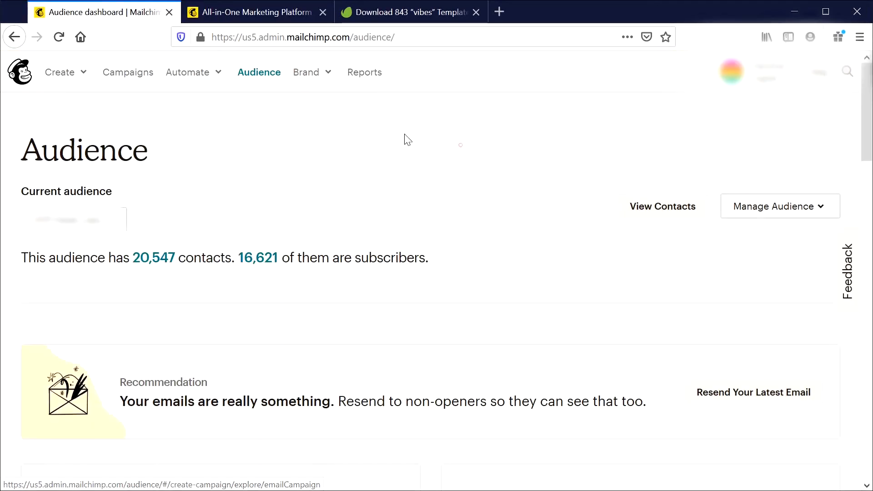
left_click(81, 72)
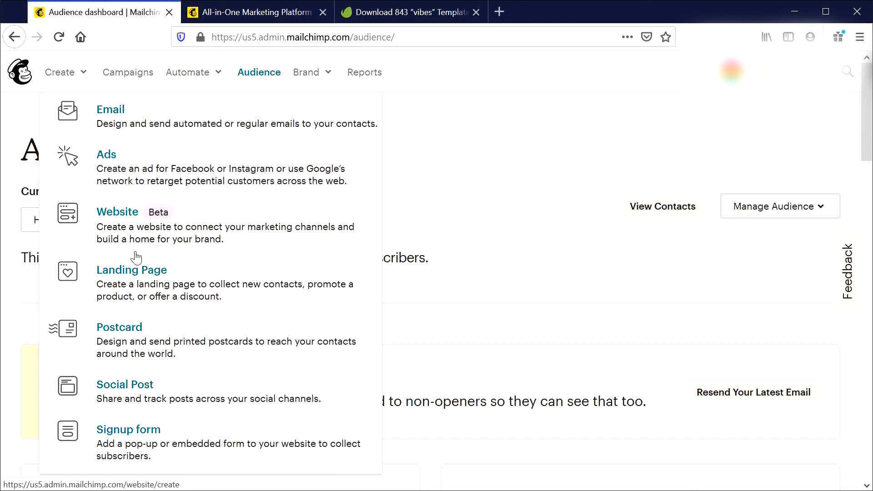
left_click(128, 118)
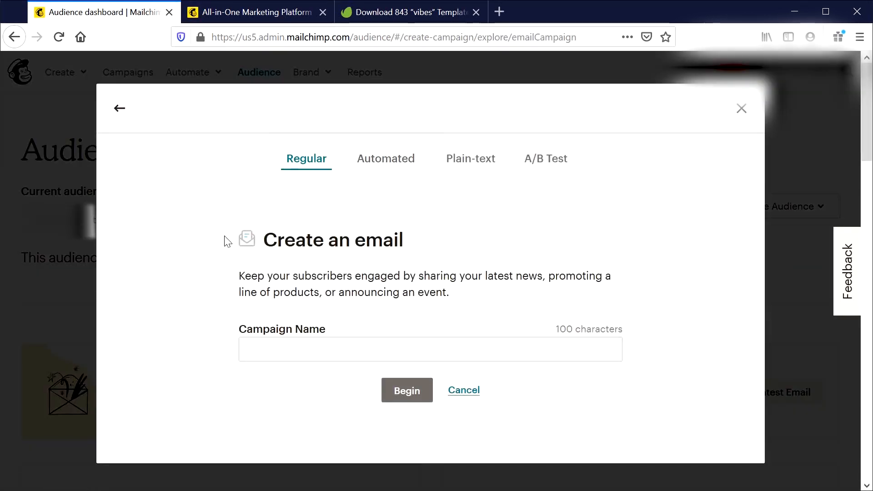
left_click(343, 348)
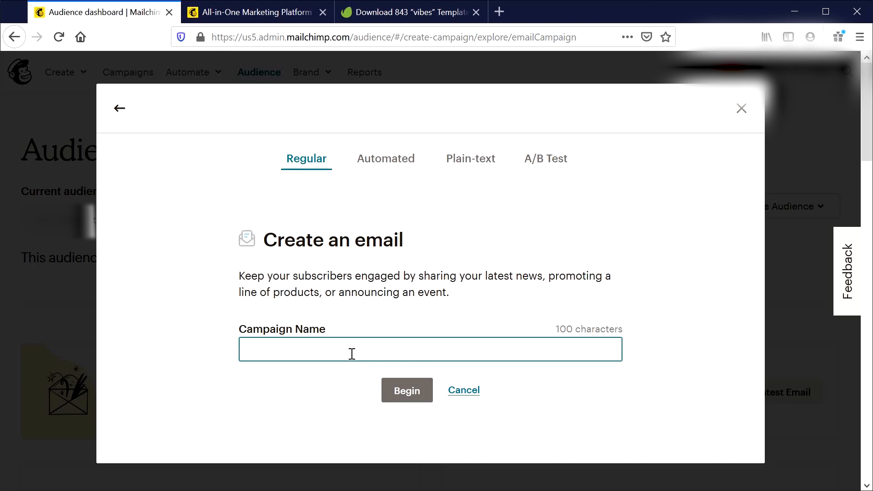
type("vibez jan 2020")
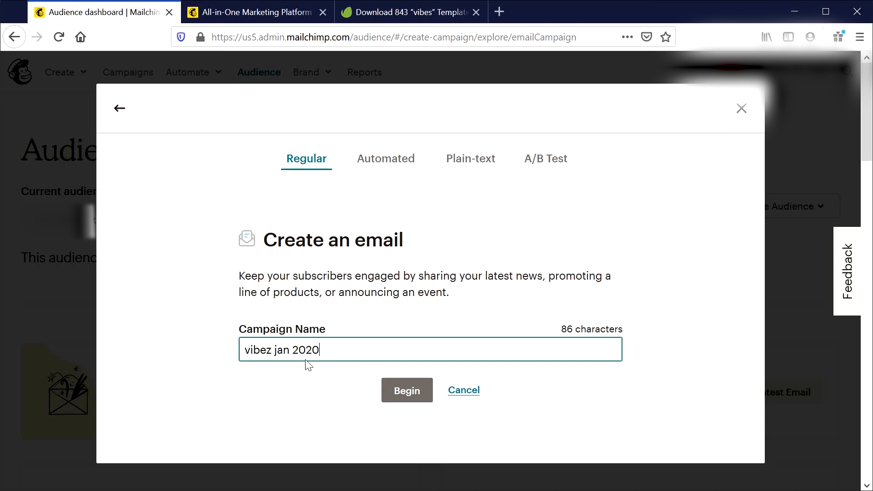
key("Return")
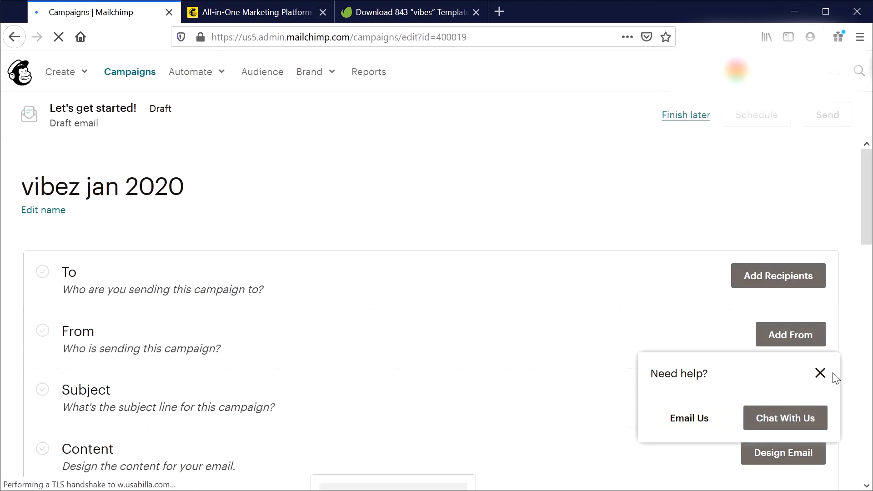
Step: Dismiss the help popup and set the campaign's recipients to the first audience in the list
left_click(823, 374)
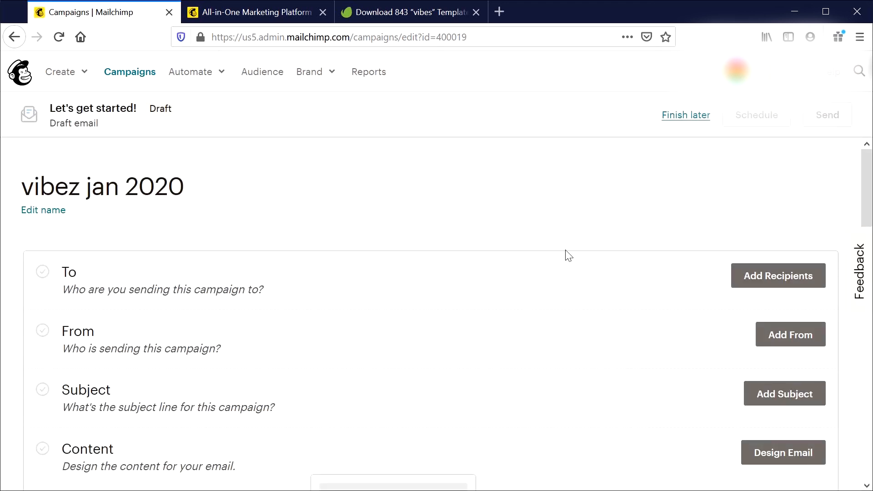
scroll(668, 328, "down", 3)
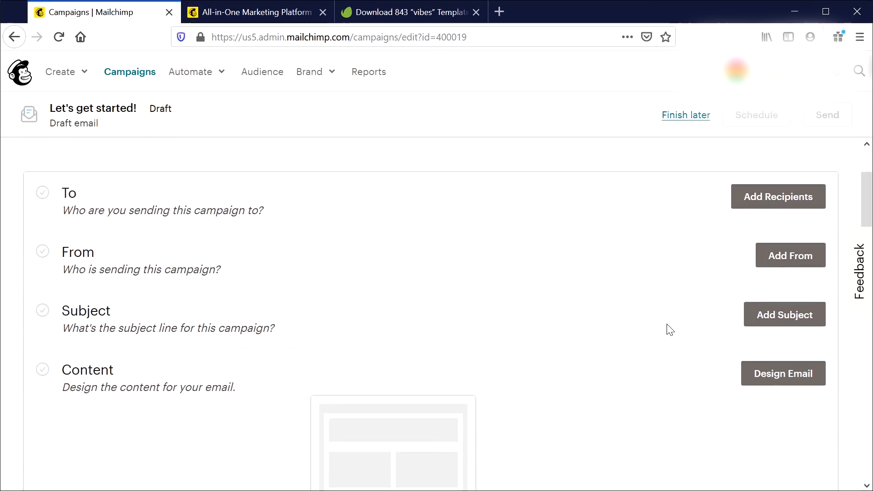
left_click(773, 204)
left_click(329, 258)
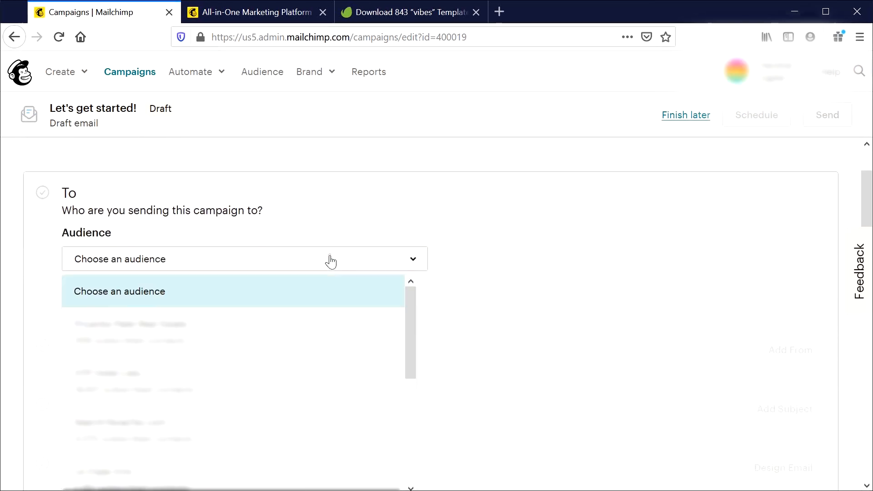
left_click(302, 338)
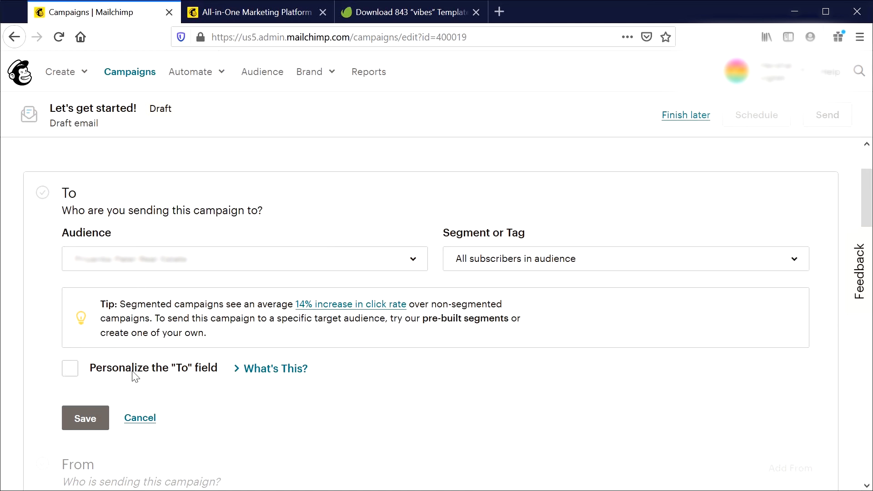
Step: Personalize the "To" field with the *|FNAME|* *|LNAME|* merge tag and save the recipients
left_click(152, 370)
scroll(148, 366, "down", 2)
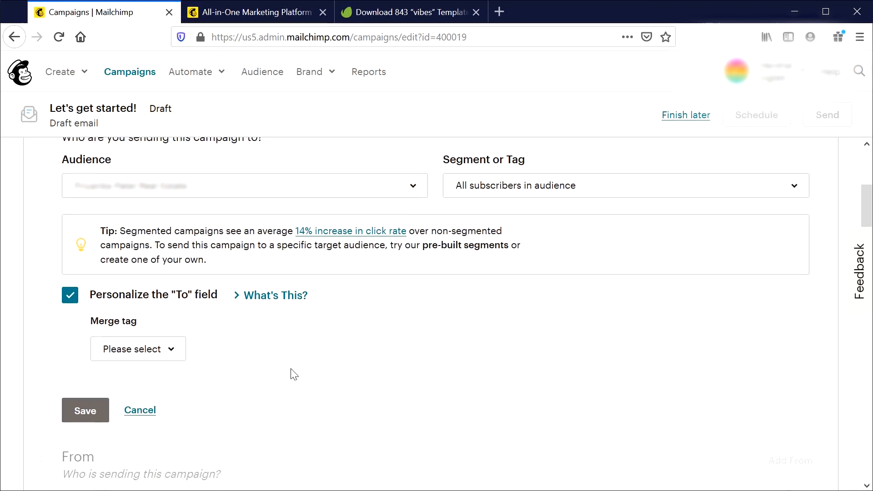
left_click(155, 351)
left_click(160, 295)
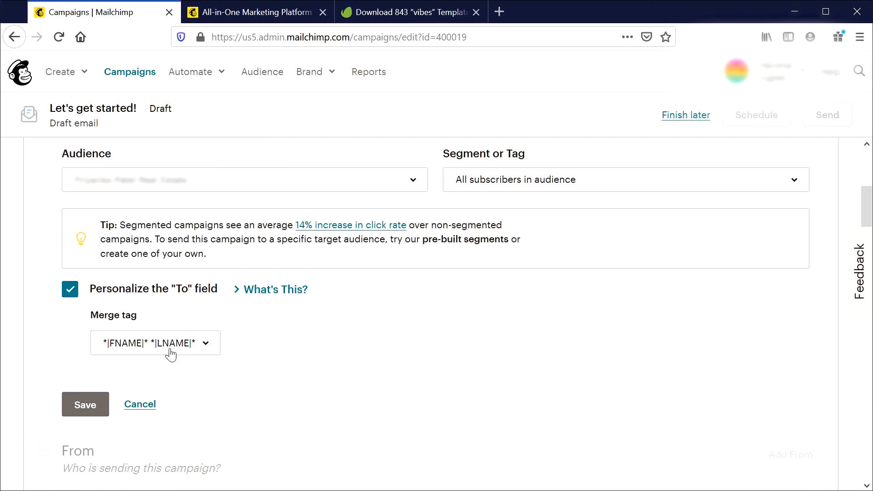
left_click(184, 348)
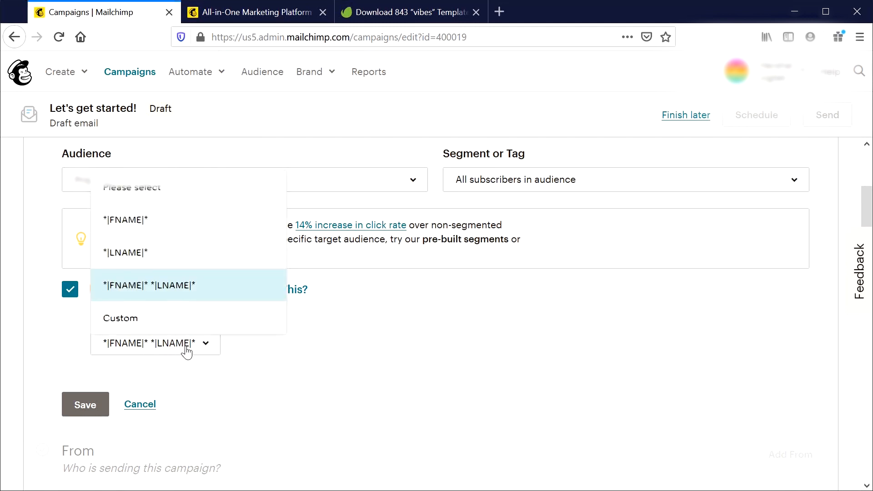
left_click(156, 292)
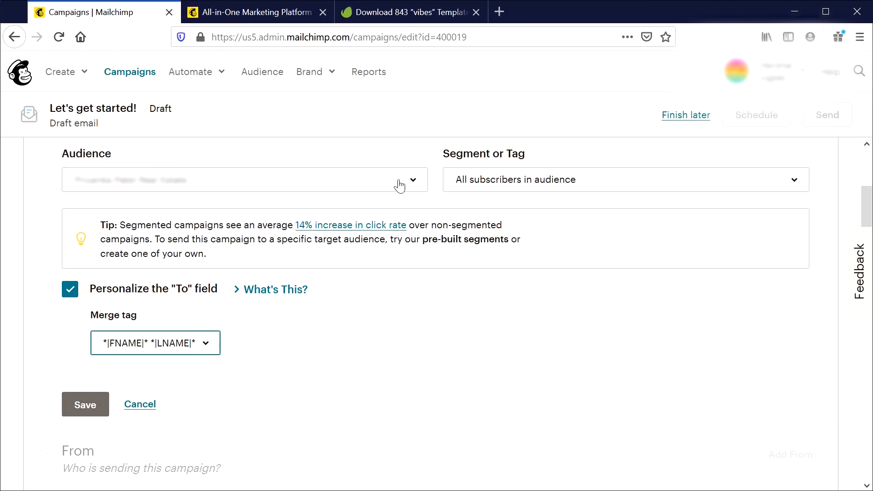
left_click(74, 410)
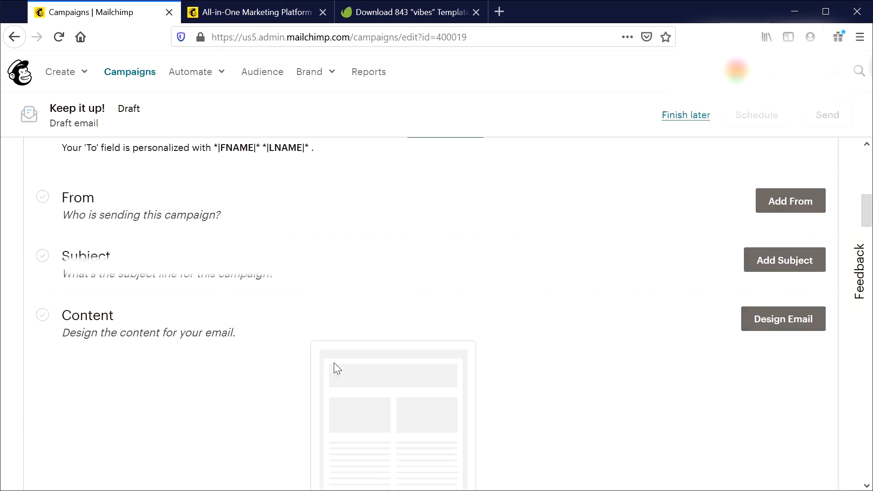
Step: Change the sender's email address in the campaign's From details and save them
left_click(790, 209)
left_click(214, 268)
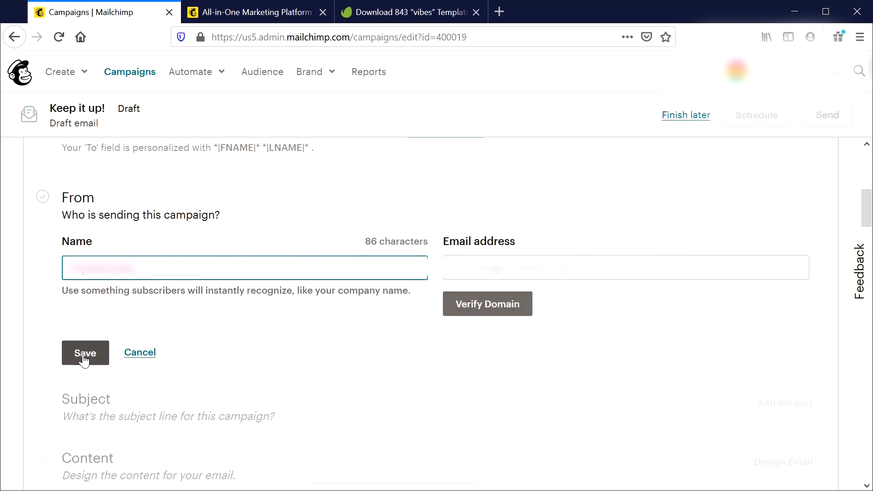
left_click(540, 277)
type("gmail.com")
left_click(534, 276)
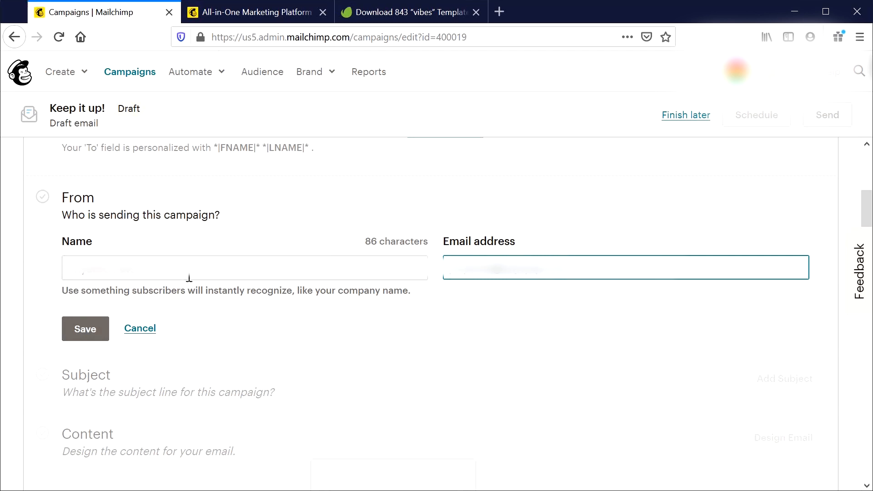
left_click(86, 332)
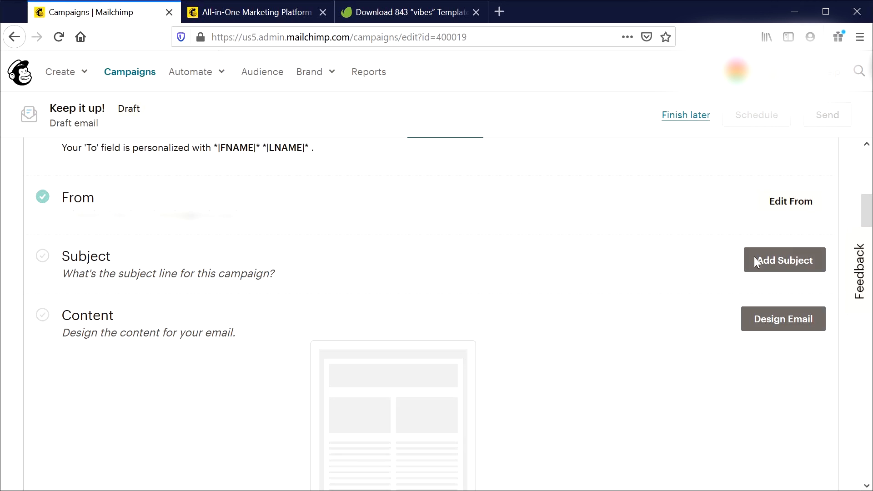
Step: Add the campaign subject line "Lit Merch for Only $1"
left_click(774, 263)
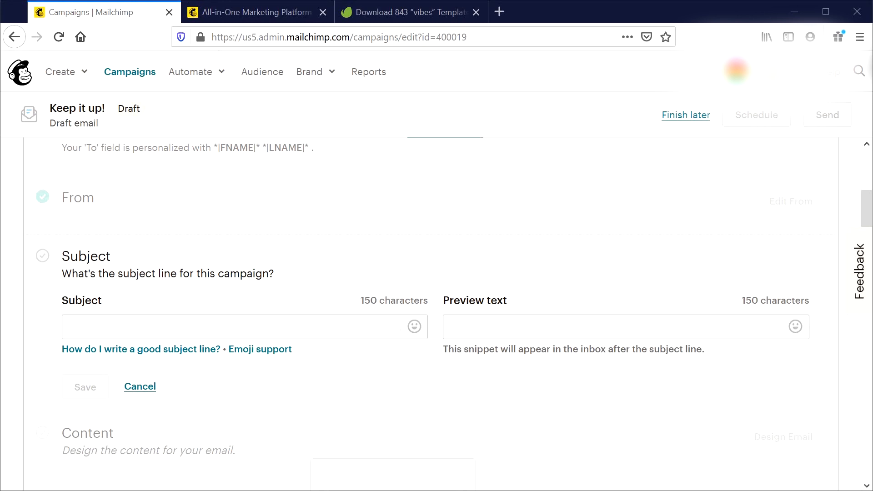
left_click(189, 320)
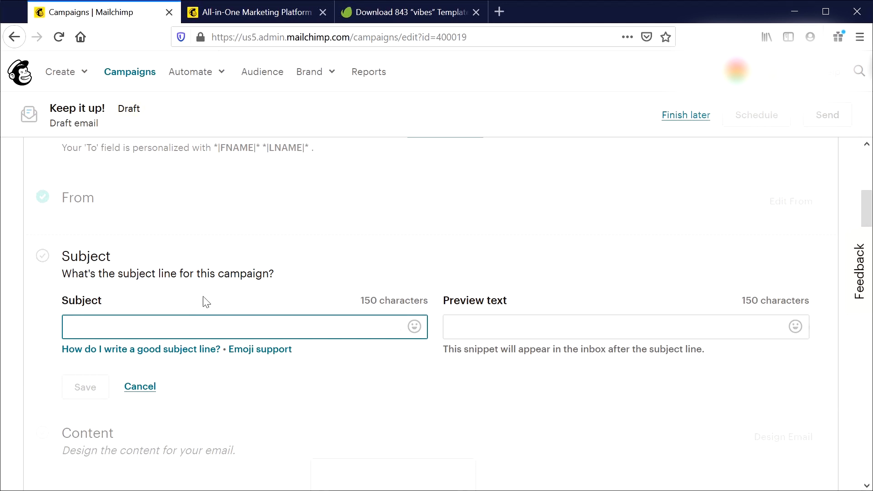
type("Lit Merch for Only $1")
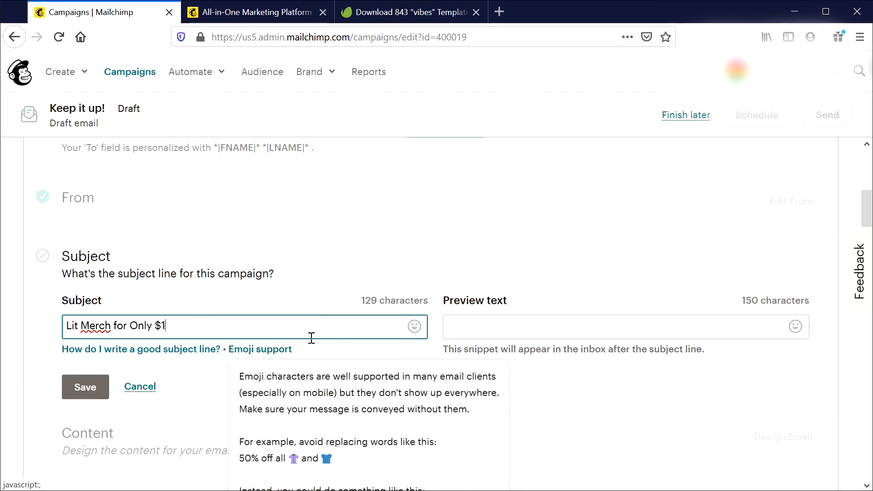
Step: Append the smiling face with sunglasses emoji to the end of the subject line
left_click(414, 329)
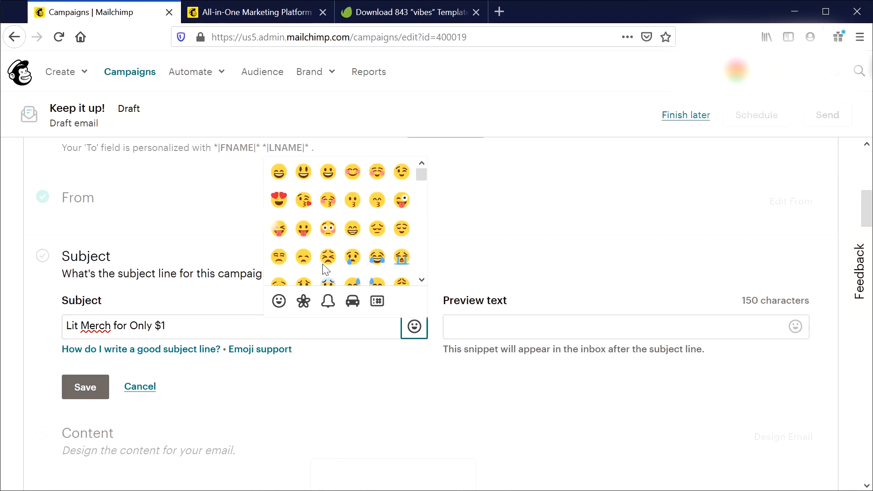
scroll(339, 246, "down", 4)
scroll(342, 246, "up", 4)
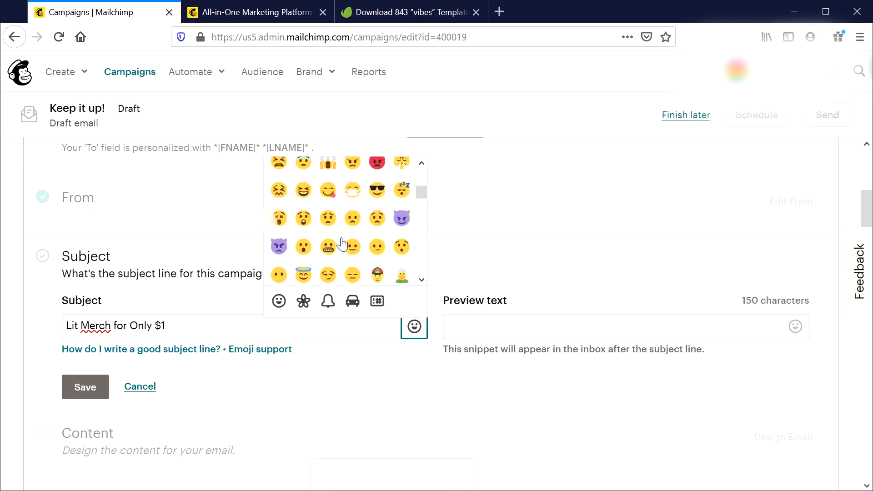
left_click(384, 266)
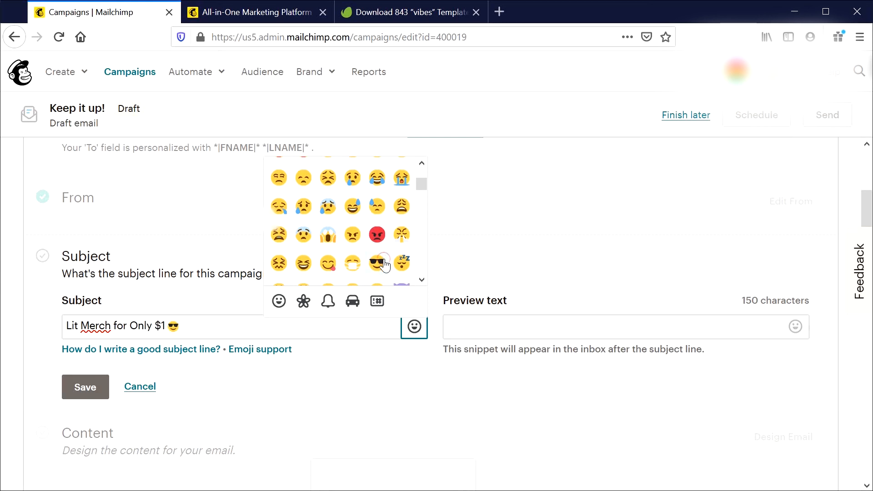
left_click(190, 296)
left_click(189, 328)
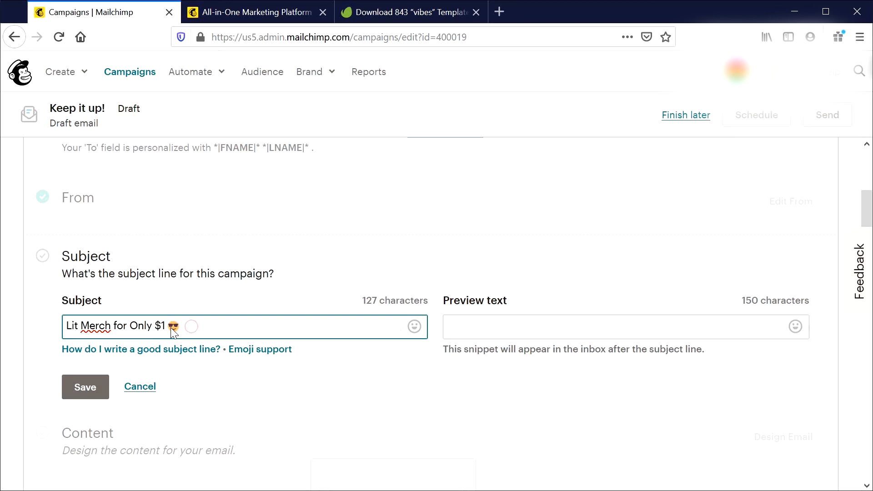
left_click(182, 328)
left_click(156, 326)
left_click(222, 334)
left_click(700, 329)
left_click(361, 327)
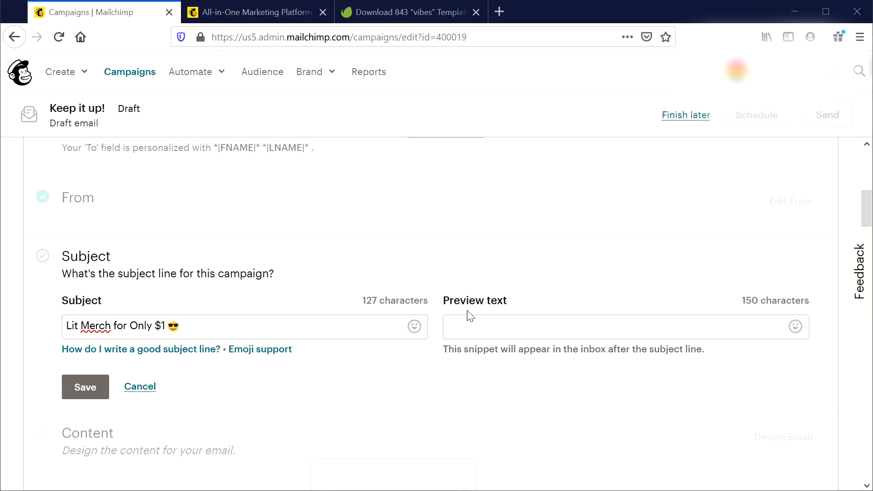
Step: Enter and save the preview text "Get a 99% Discount on all merch on Hershal's Super Merch Shop and get some merch for only a buck!"
left_click(500, 328)
type("Get a 99% Discount on all merch on Hershal's Super Merch Shop and get some merch for only a buck!")
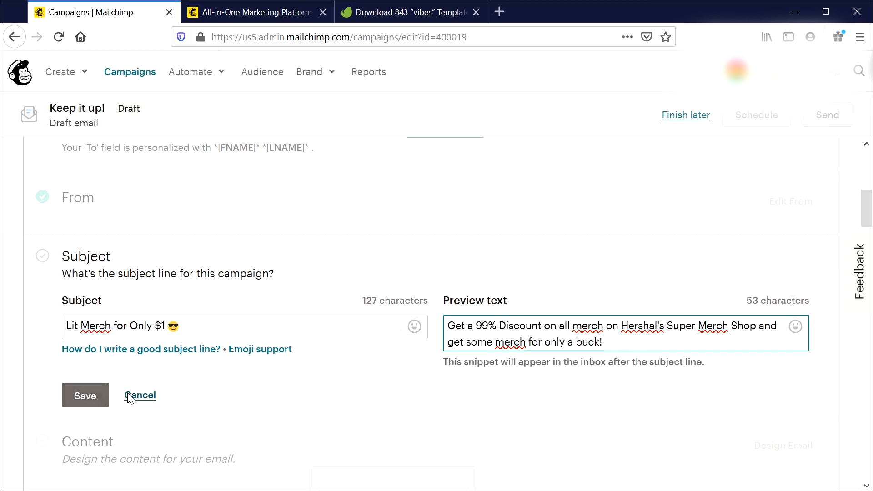
left_click(100, 397)
Step: Start designing the email content and apply the Basic 1 Column layout as its template
scroll(612, 273, "down", 3)
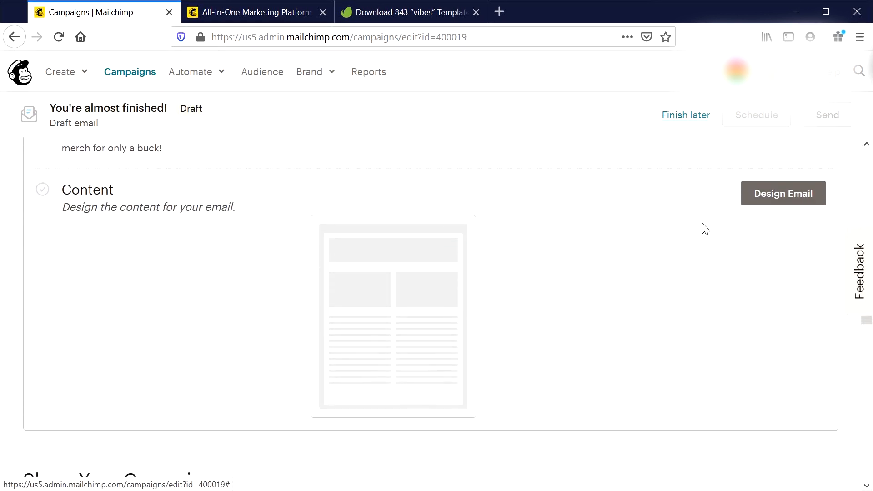
left_click(785, 198)
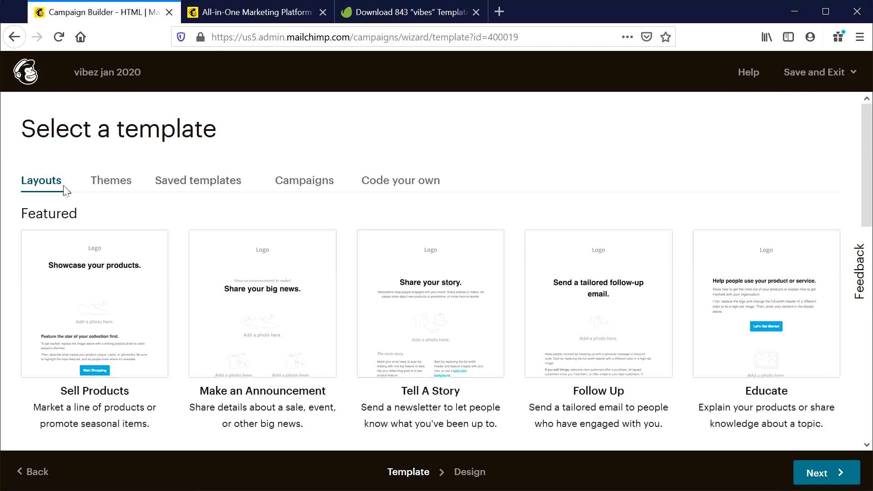
scroll(427, 289, "down", 1)
scroll(428, 289, "down", 2)
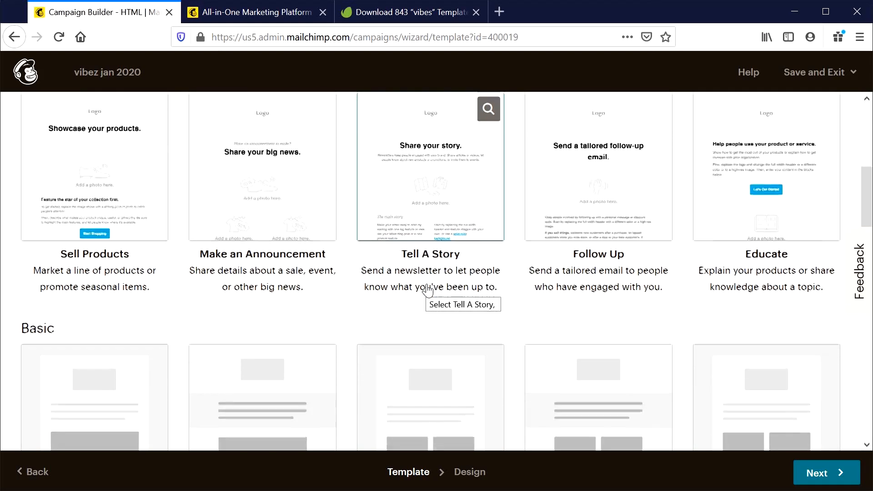
scroll(427, 289, "down", 4)
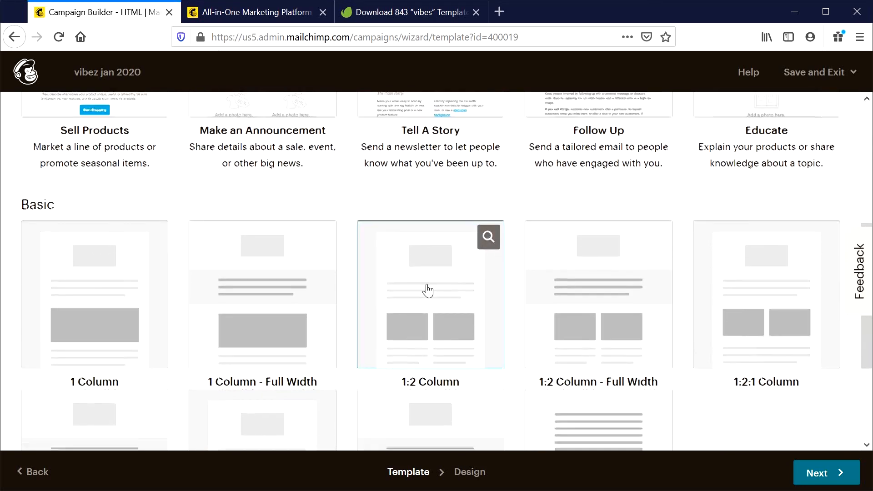
scroll(575, 380, "up", 2)
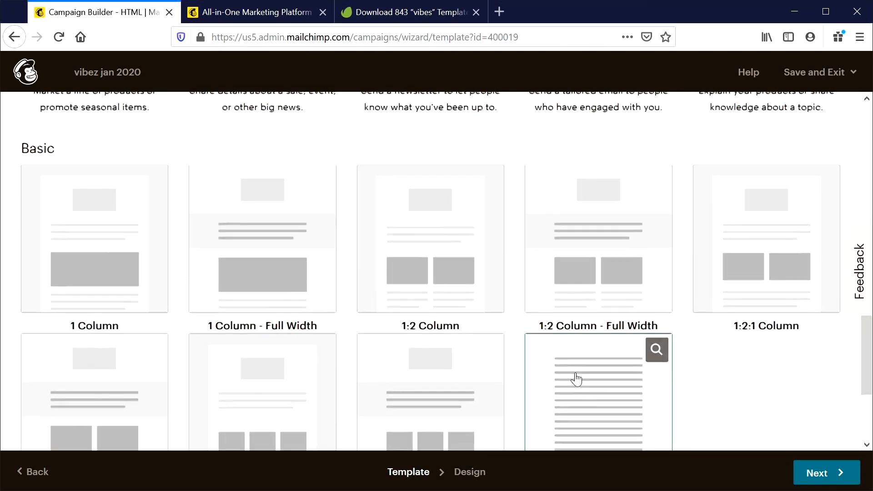
left_click(137, 248)
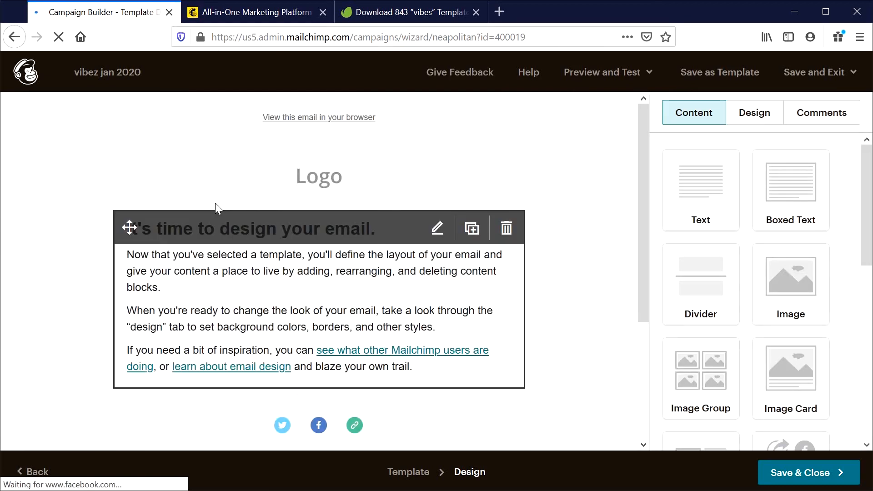
Step: Return to the template choices and reapply the Basic 1 Column layout
left_click(32, 473)
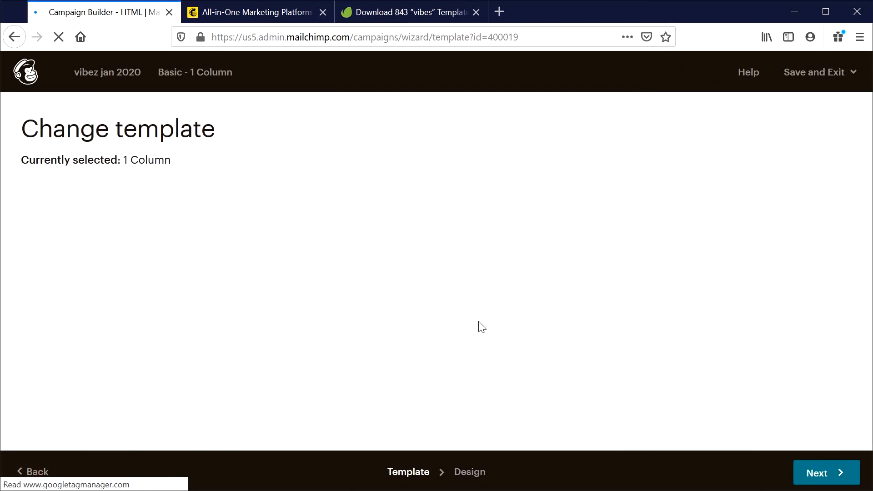
scroll(164, 292, "down", 5)
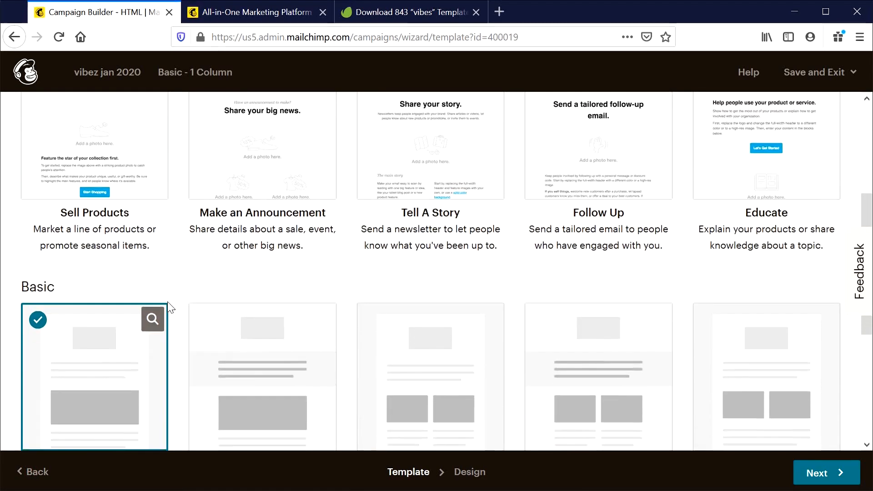
left_click(110, 287)
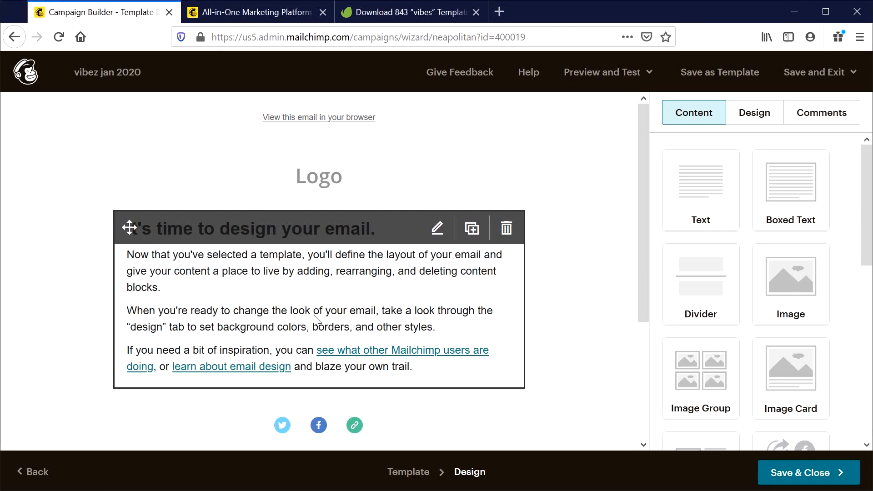
Step: Replace the main text block's body paragraphs with copy promoting Hershal's Super Promo, 99% OFF ALL MERCH, legit until December 31, 2020
left_click(422, 373)
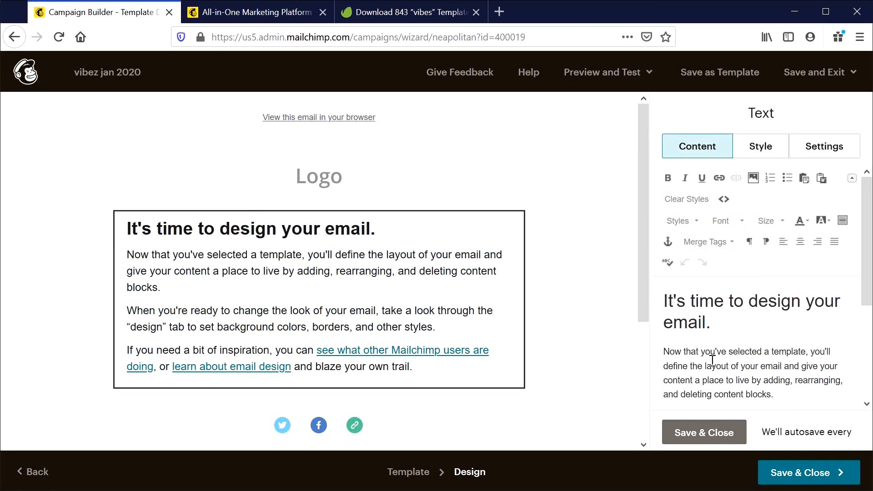
left_click(665, 351)
key("ctrl+shift+End")
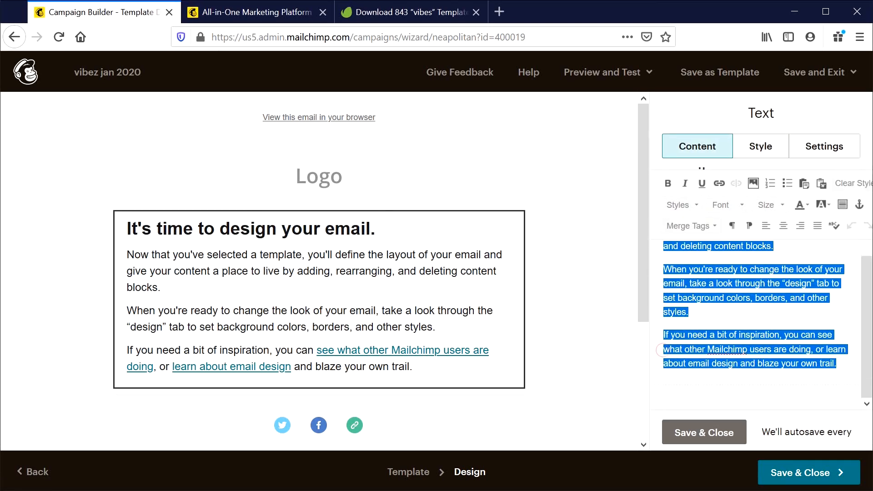
type("Take advantage of Hershal's Super Promo and get 99% OFF ALL MERCH! This deal is so lit you'll vibe hard. Jump on this stat tho, this lit vibes are only legit until December 31, 2020.")
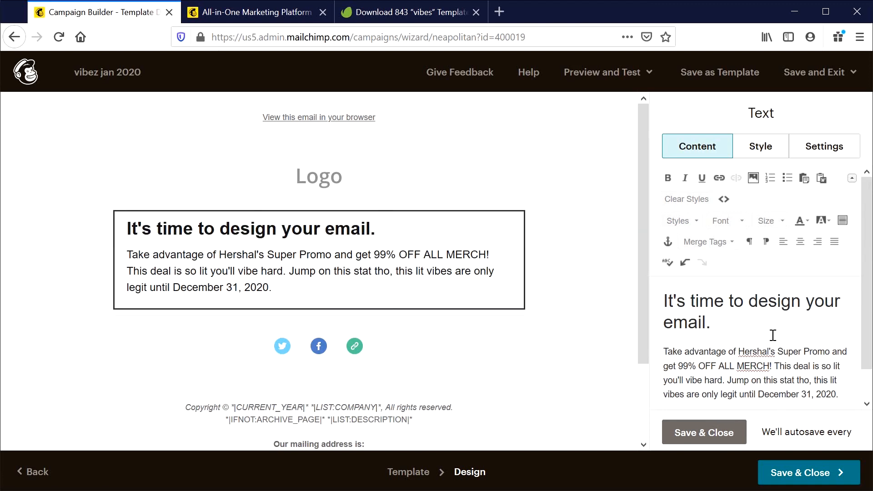
Step: Replace the text block's heading with "It's Vibez with 99% OFF"
triple_click(718, 326)
type("It's")
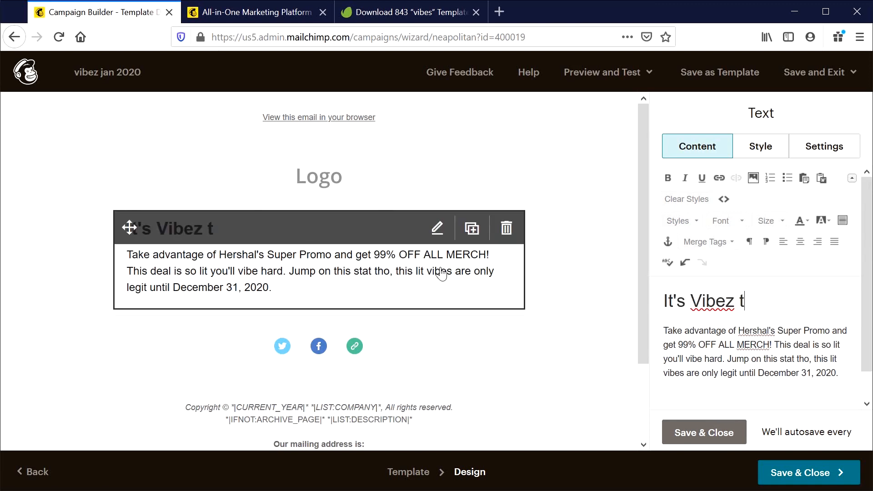
type(" Vibez with ")
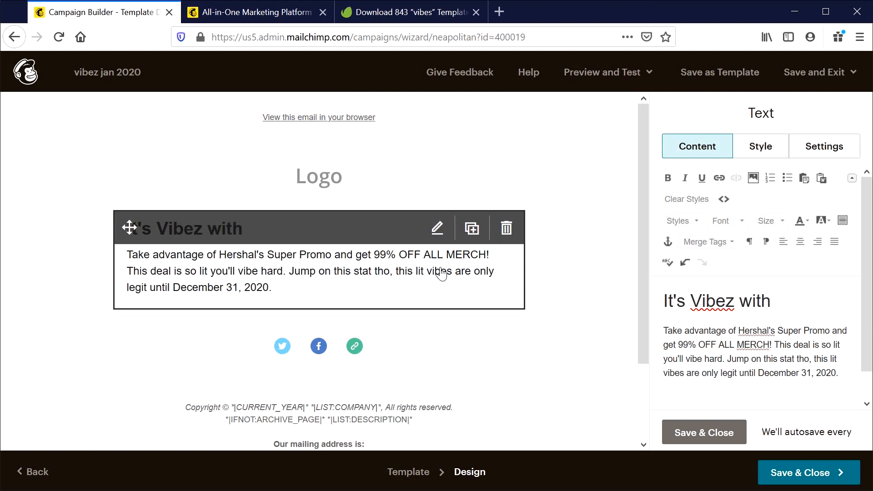
type("99% OFF")
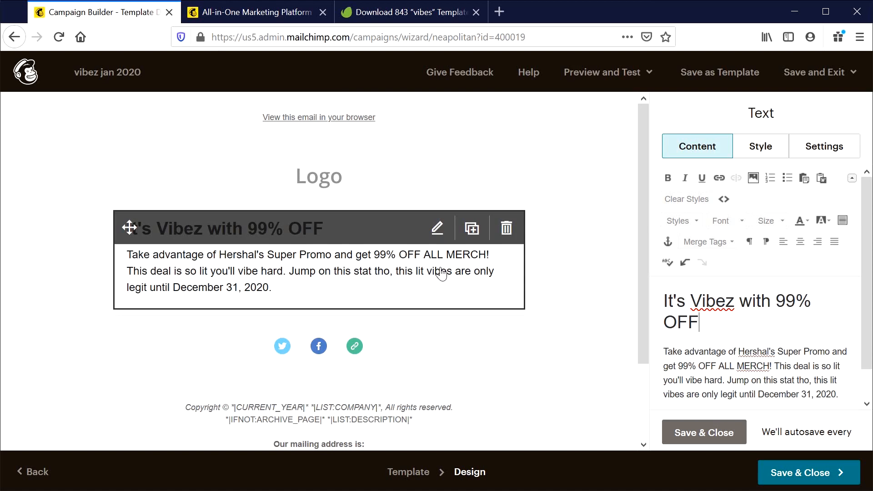
left_click_drag(701, 323, 776, 301)
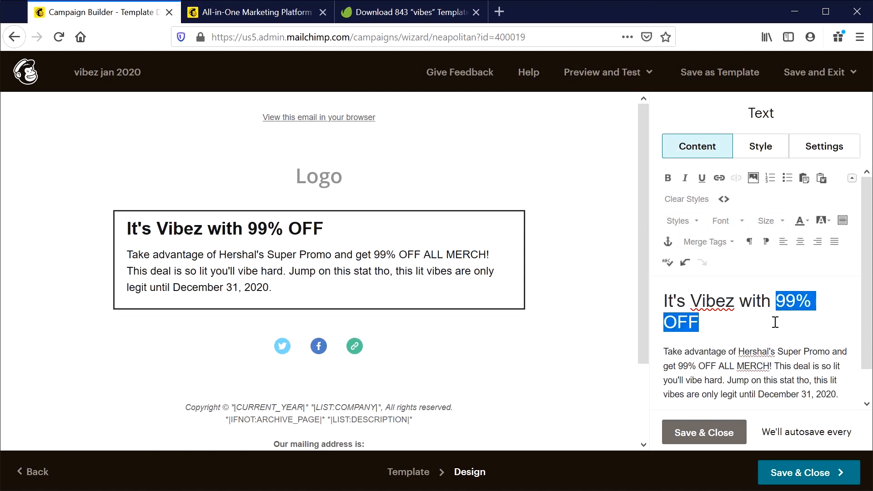
left_click(798, 219)
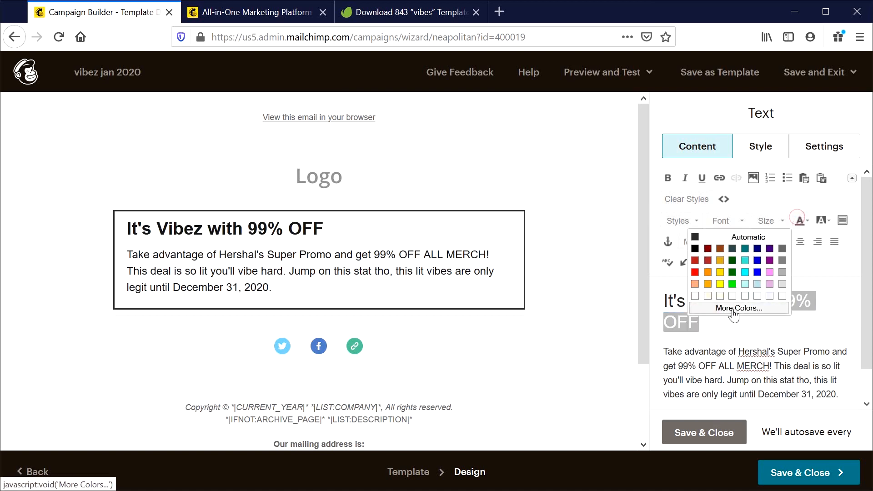
left_click(818, 332)
left_click_drag(818, 331, 778, 301)
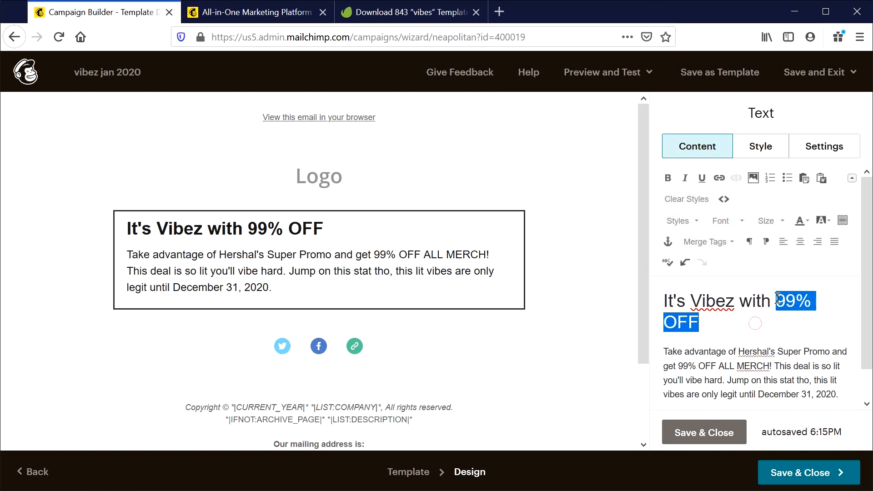
left_click(724, 221)
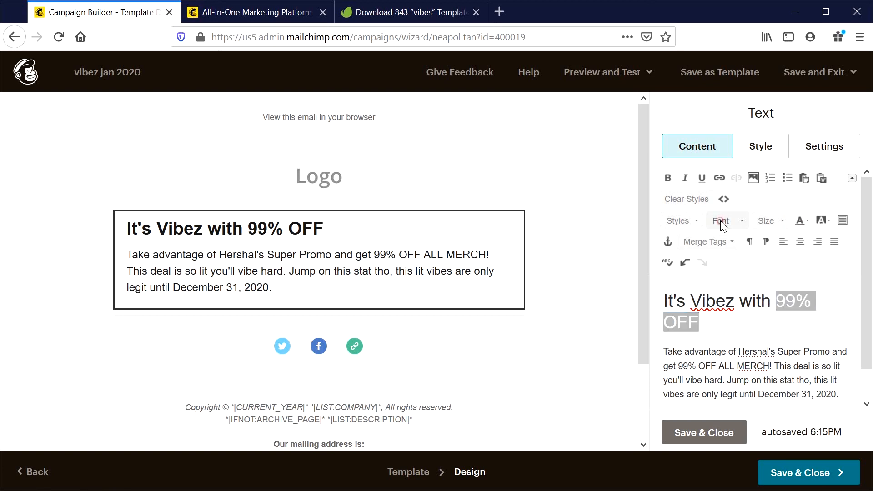
left_click(782, 222)
left_click(743, 221)
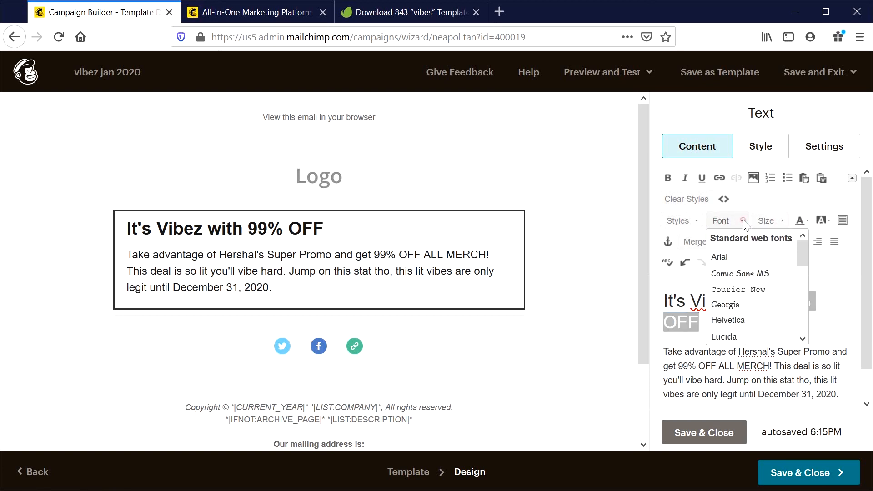
Step: Set the font of the whole text block, heading and body, to Comic Sans MS
left_click(656, 323)
key("ctrl+a")
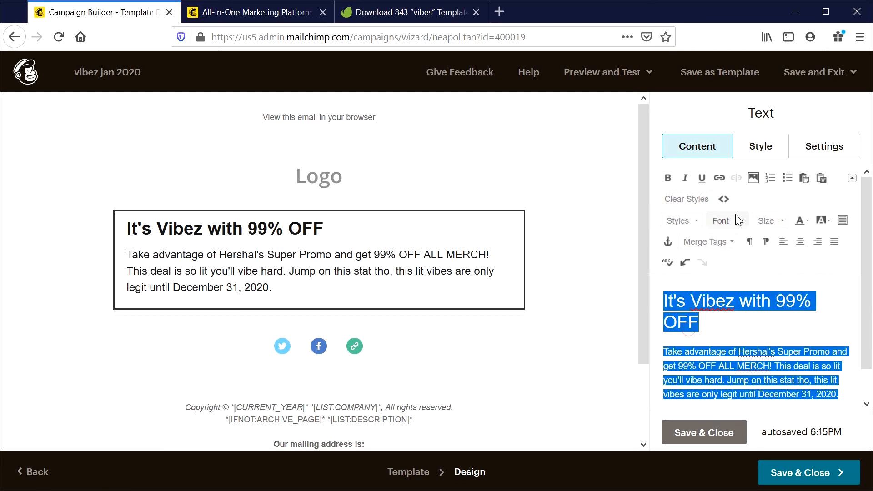
left_click(732, 220)
left_click(741, 274)
left_click_drag(719, 323, 606, 285)
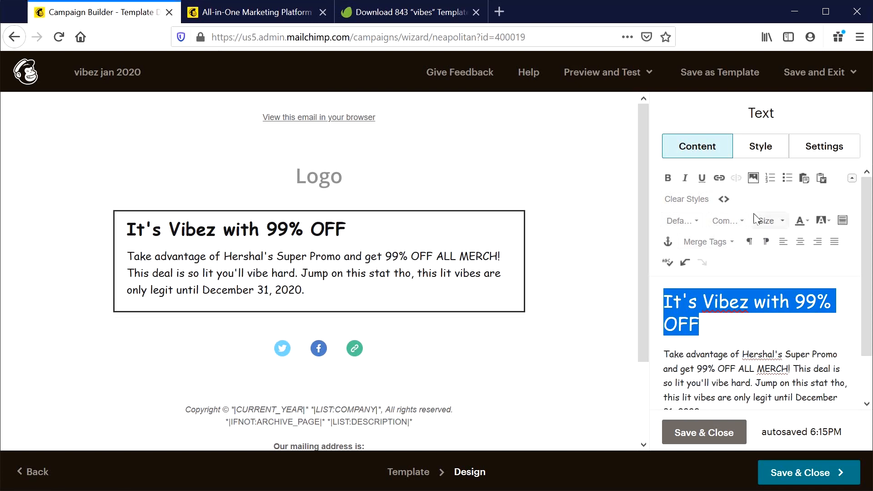
left_click(702, 178)
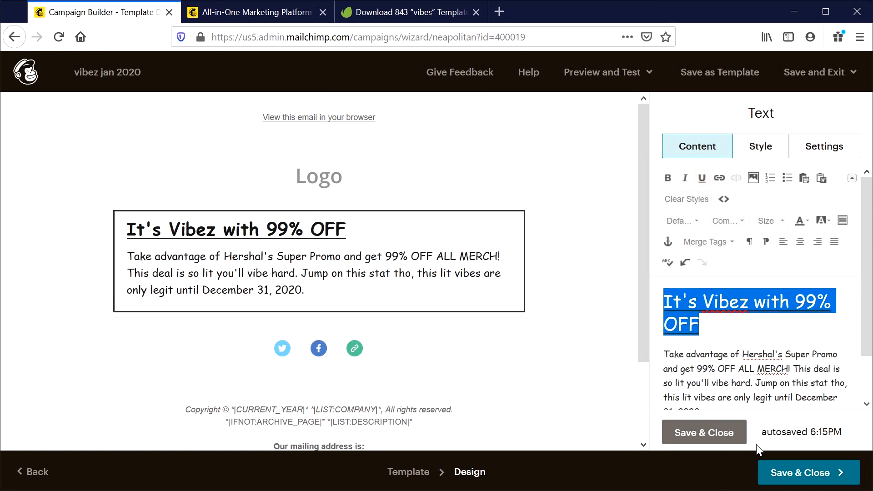
left_click(702, 177)
Step: Underline only the words "99% OFF" in the heading
left_click_drag(708, 320, 801, 301)
left_click(702, 178)
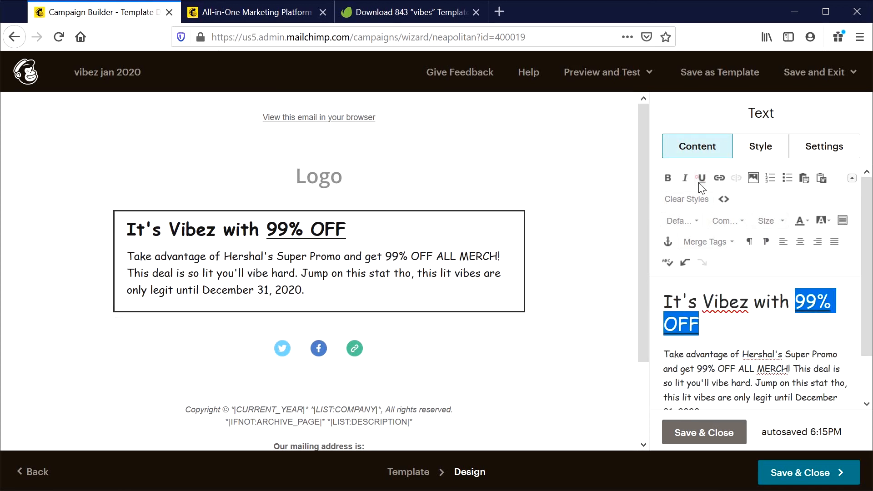
Step: Highlight "99% OFF ALL MERCH!" in the body paragraph with a yellow background and check the email layout
scroll(823, 380, "down", 2)
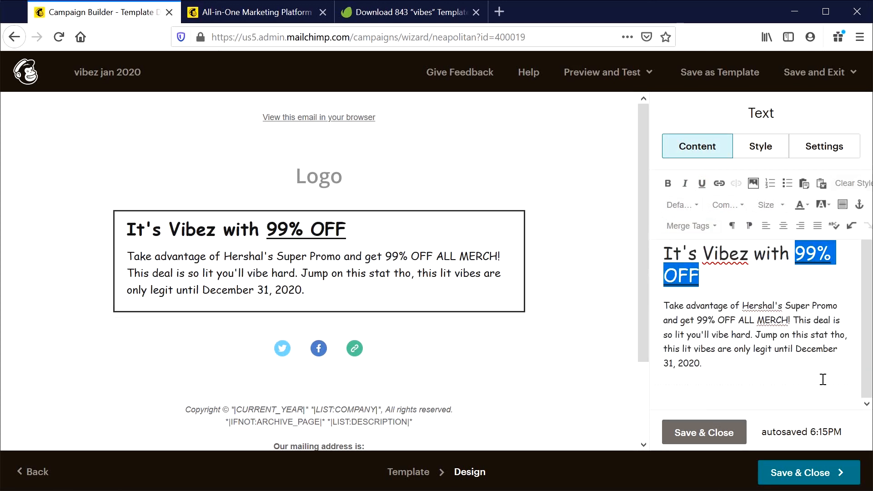
left_click_drag(695, 320, 794, 315)
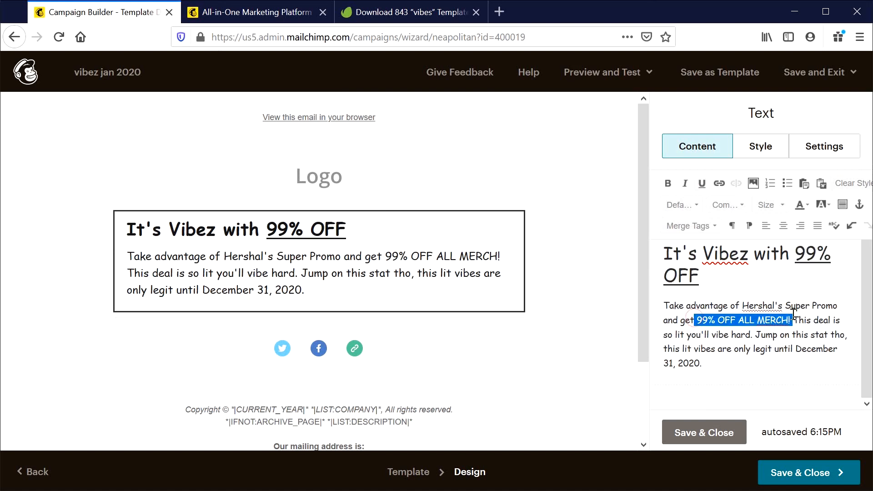
left_click(826, 205)
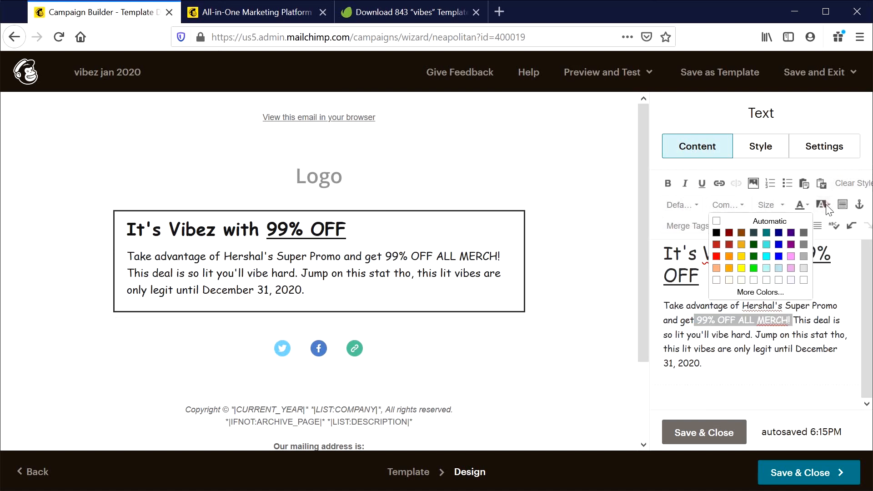
left_click(742, 268)
scroll(423, 400, "down", 2)
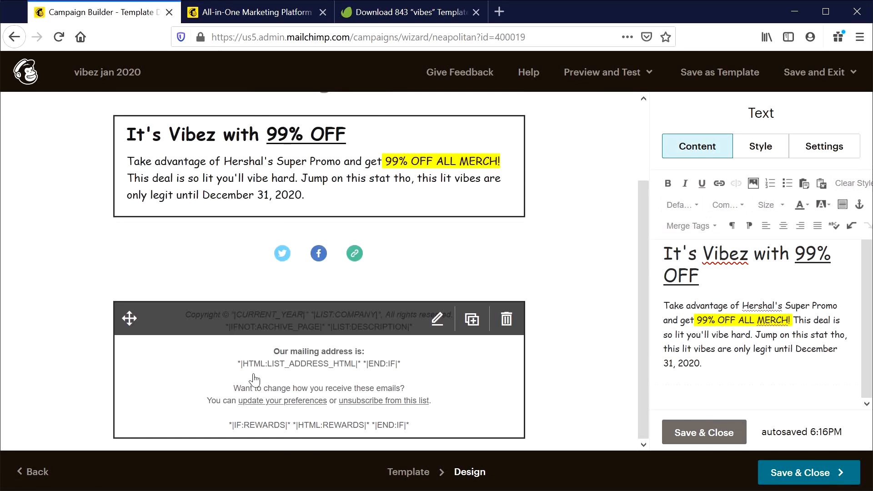
scroll(424, 415, "up", 2)
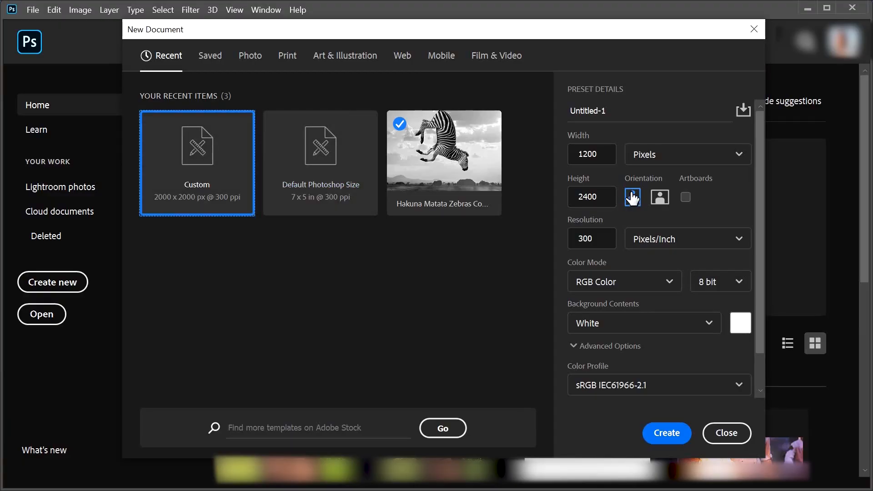
Step: In Photoshop, create a white portrait document of 1200 x 2400 pixels at 300 pixels/inch and activate the Move tool
left_click(596, 154)
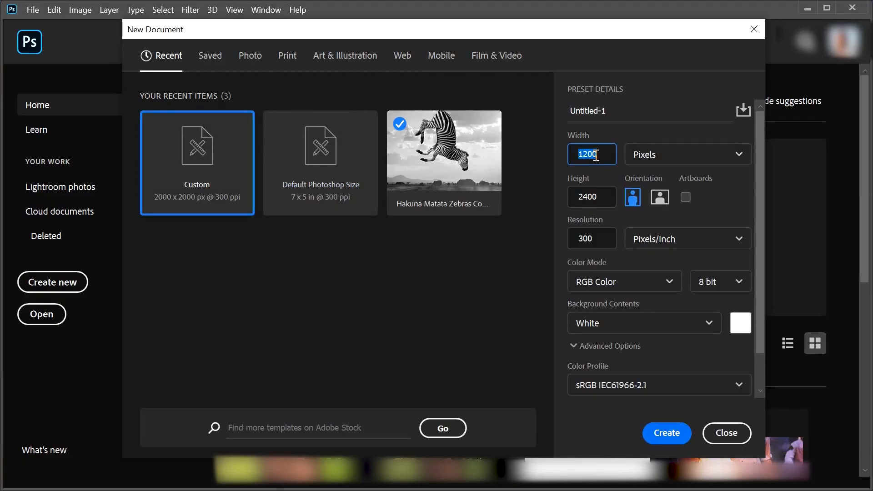
left_click(595, 196)
left_click(587, 153)
double_click(602, 150)
left_click(667, 433)
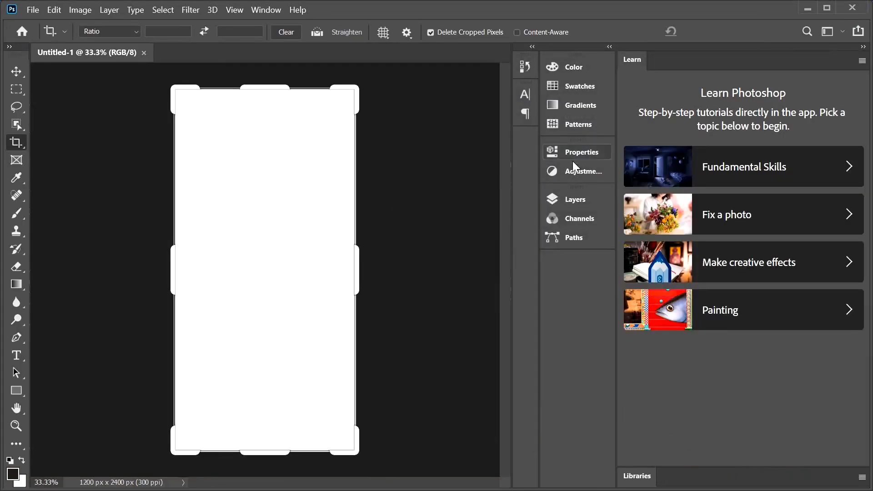
left_click(16, 72)
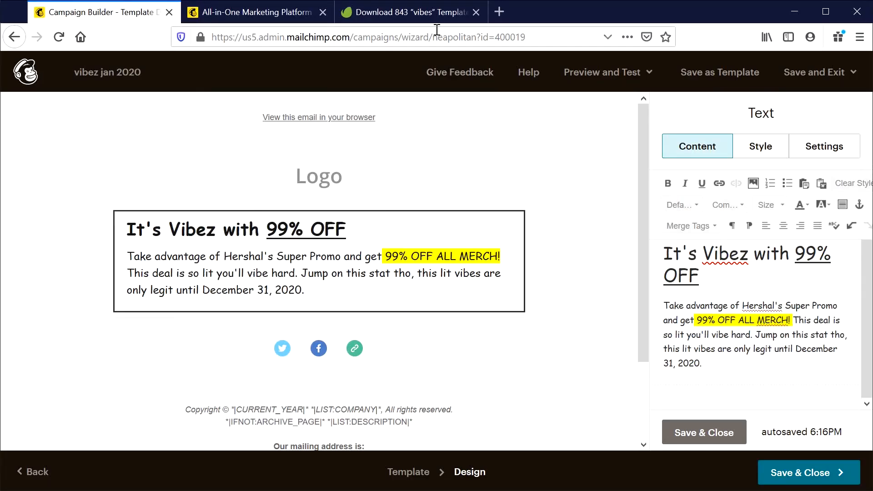
Step: Switch to the Envato Elements "vibes" photos and download the "Audio cassette. Retro vibes Minimal art" image, saving the JPG file
left_click(425, 12)
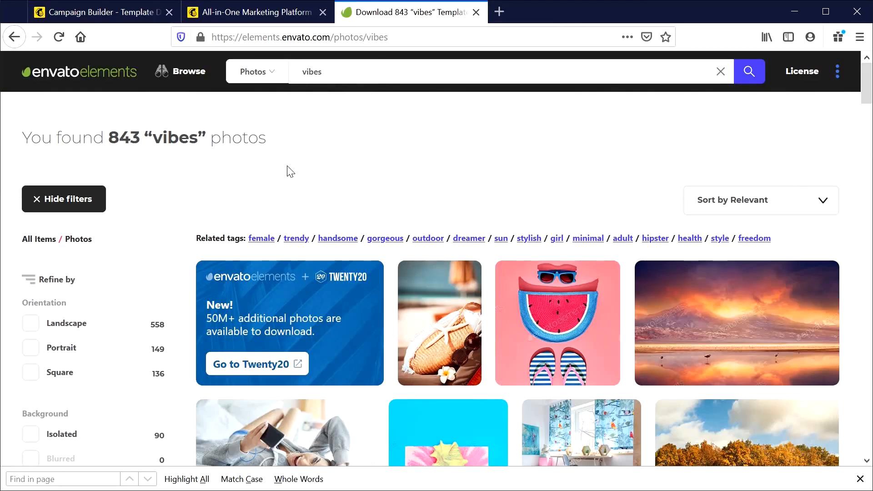
scroll(455, 433, "down", 2)
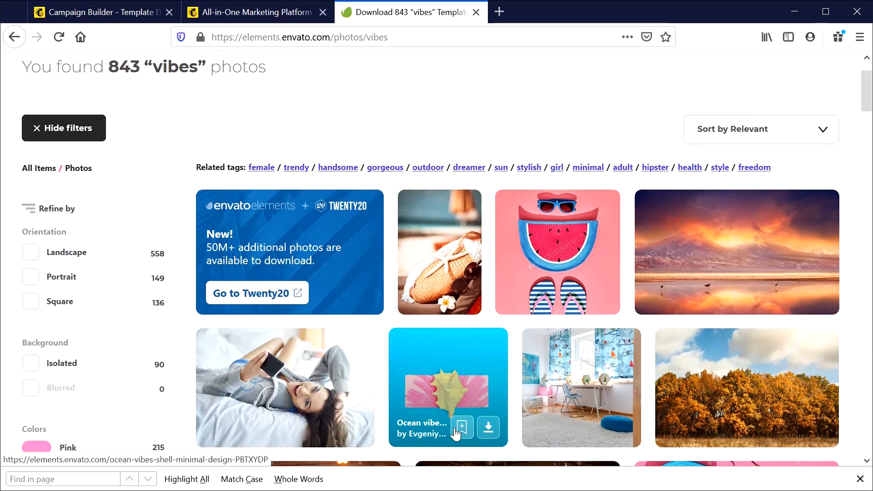
scroll(456, 431, "down", 10)
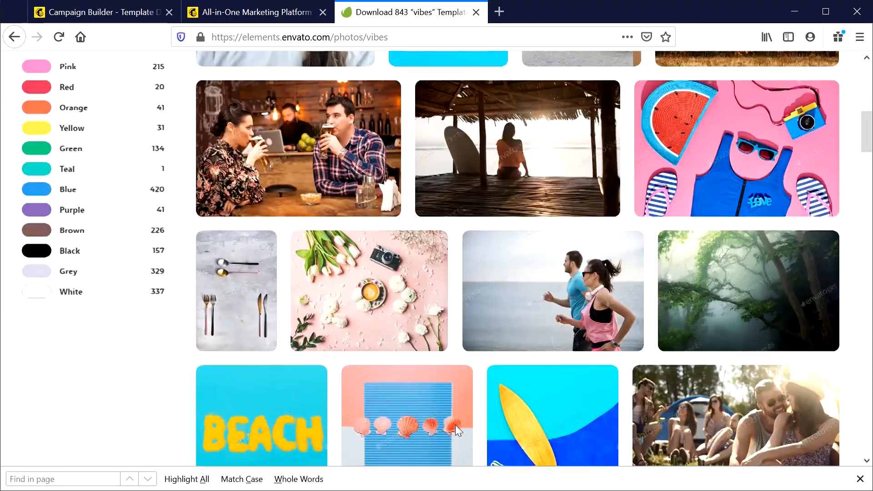
scroll(455, 425, "down", 8)
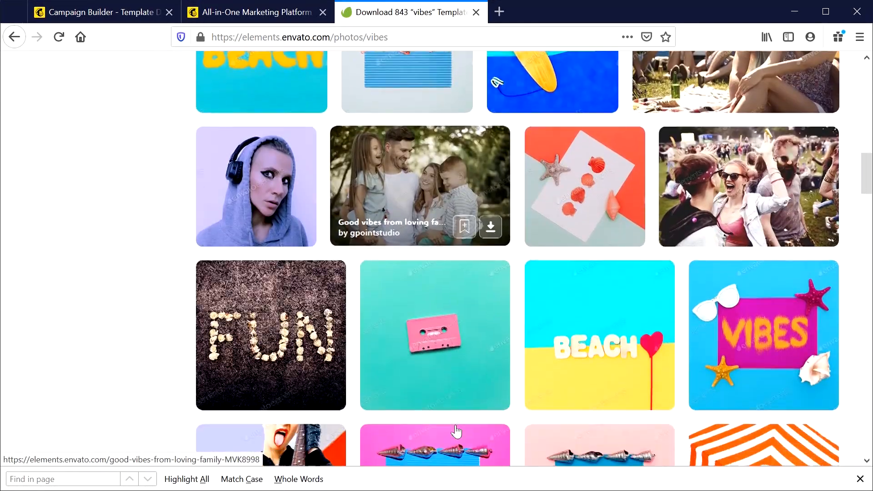
scroll(456, 429, "down", 1)
scroll(455, 427, "up", 1)
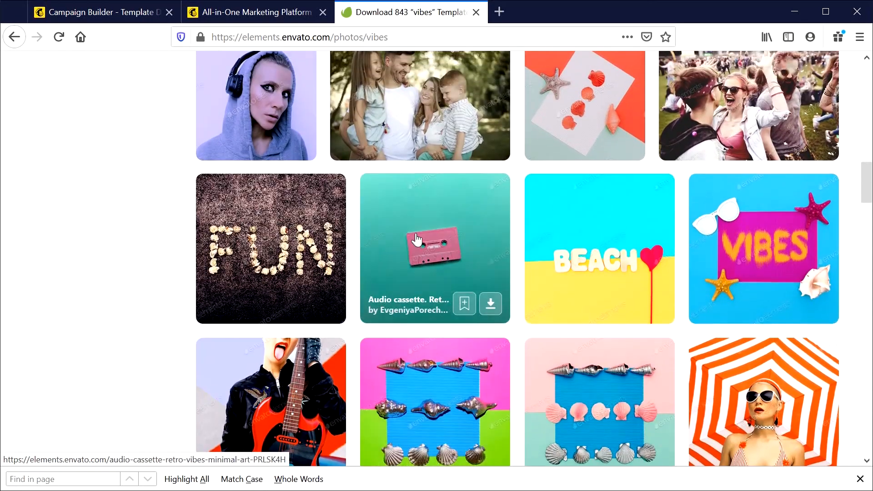
left_click(464, 257)
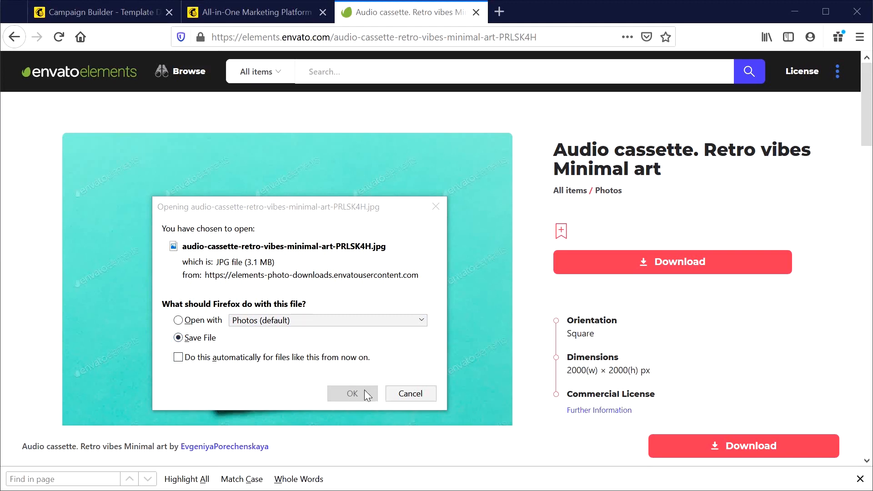
left_click(220, 393)
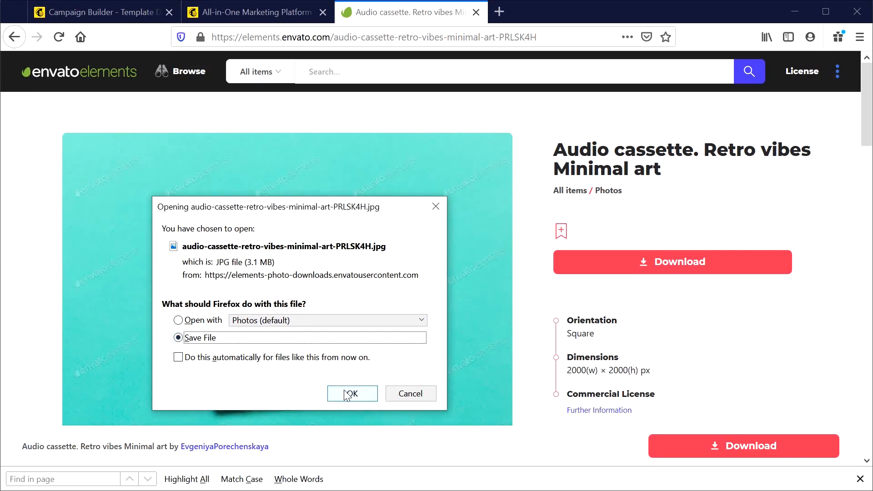
left_click(352, 394)
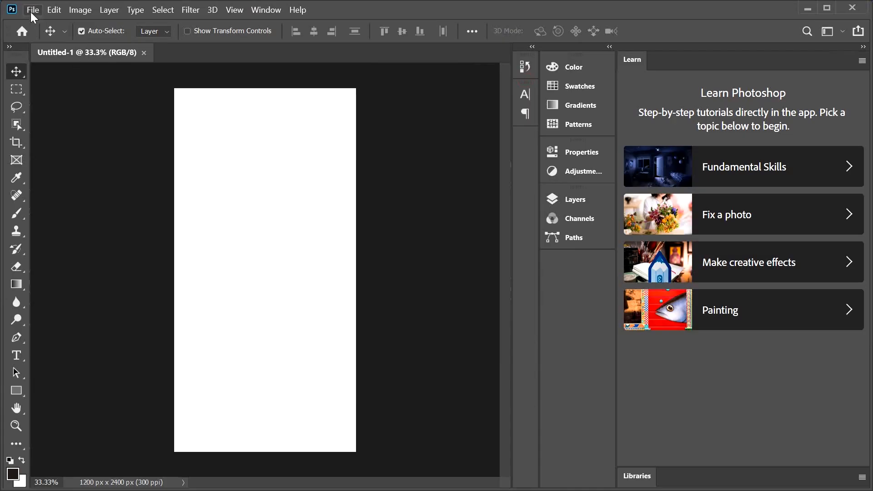
Step: Switch to Photoshop and open the downloaded audio-cassette-retro-vibes-minimal-art JPG file
left_click(33, 13)
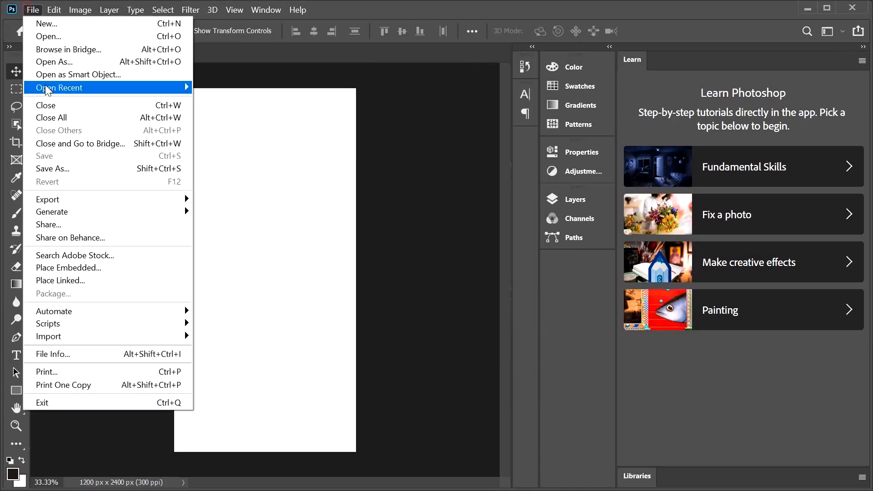
left_click(58, 37)
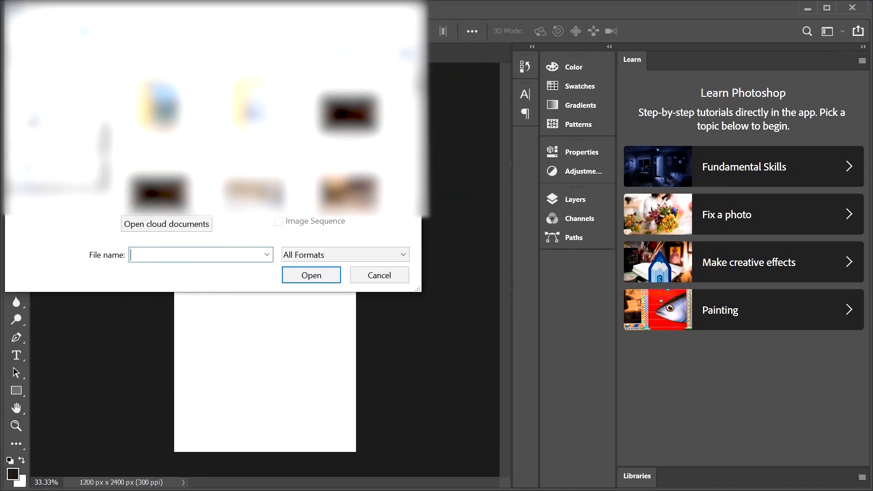
left_click_drag(106, 130, 106, 111)
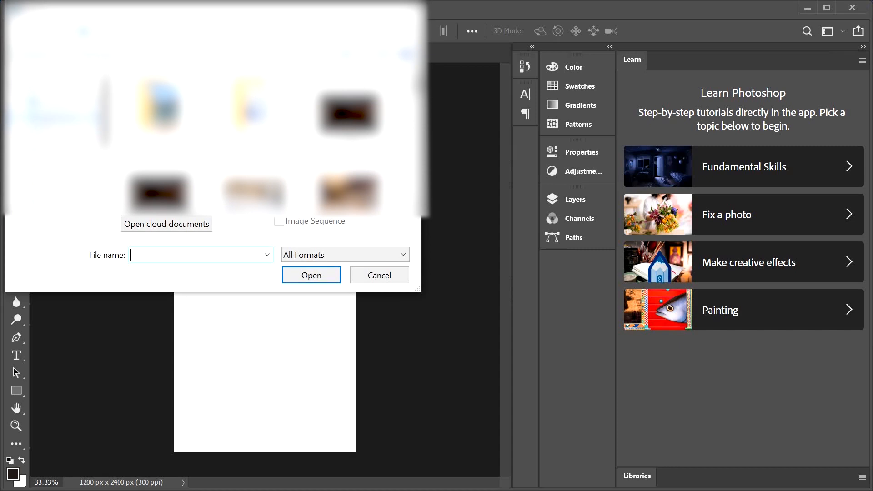
left_click(52, 118)
double_click(226, 115)
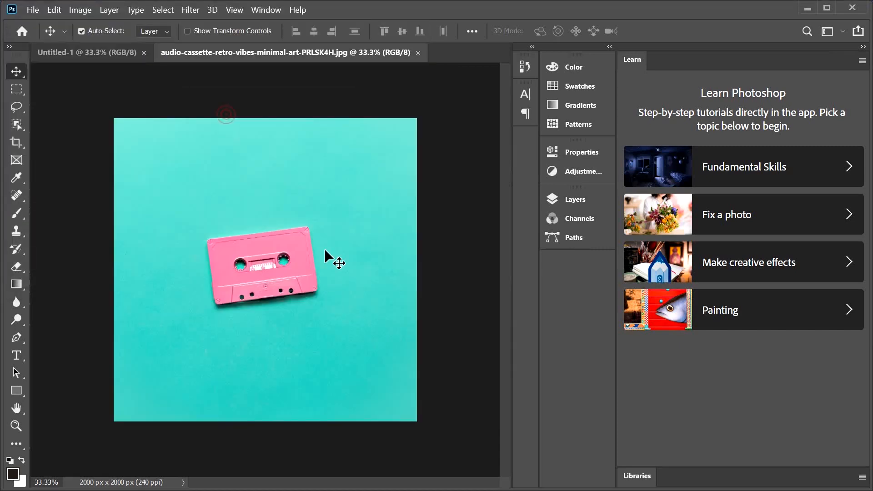
Step: Unlock the cassette photo's Background layer and place the photo in the Untitled-1 document, filling its width from the upper edge
left_click_drag(350, 252, 196, 245)
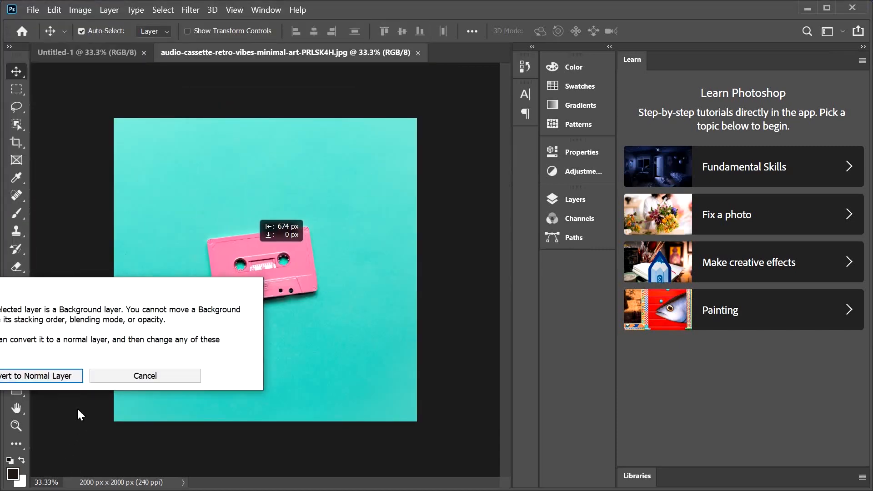
left_click(135, 379)
left_click(557, 202)
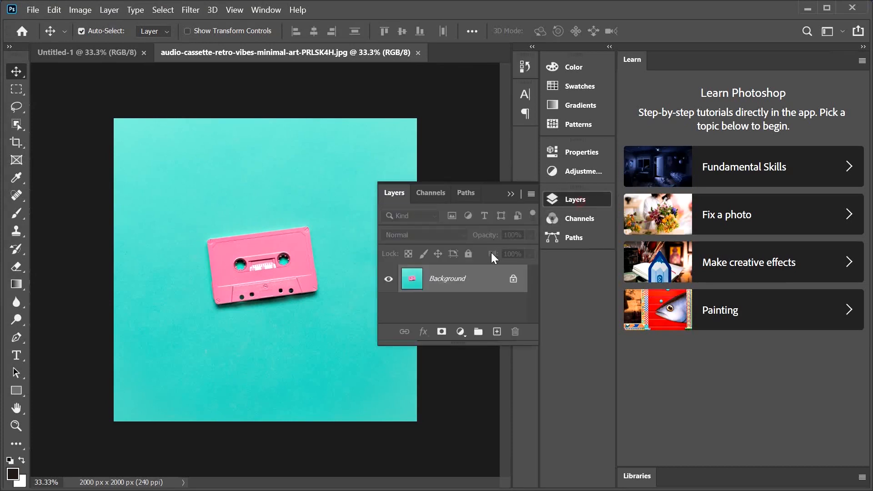
left_click(513, 281)
left_click_drag(156, 317, 280, 255)
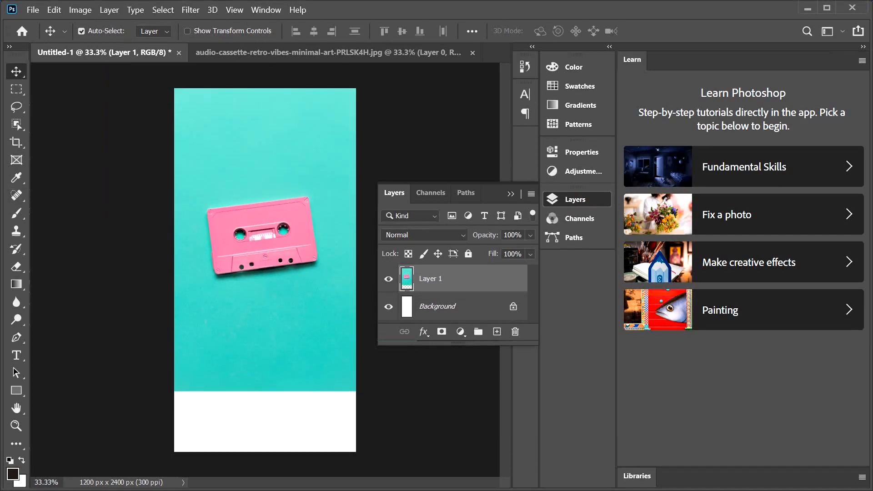
Step: Crop the canvas from below to remove the empty white strip under the cassette photo
left_click(16, 142)
left_click_drag(274, 453, 272, 425)
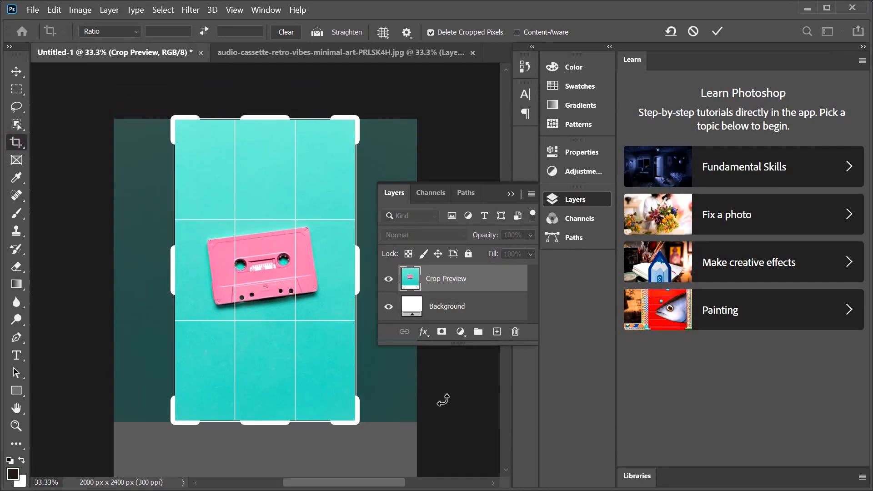
key("Return")
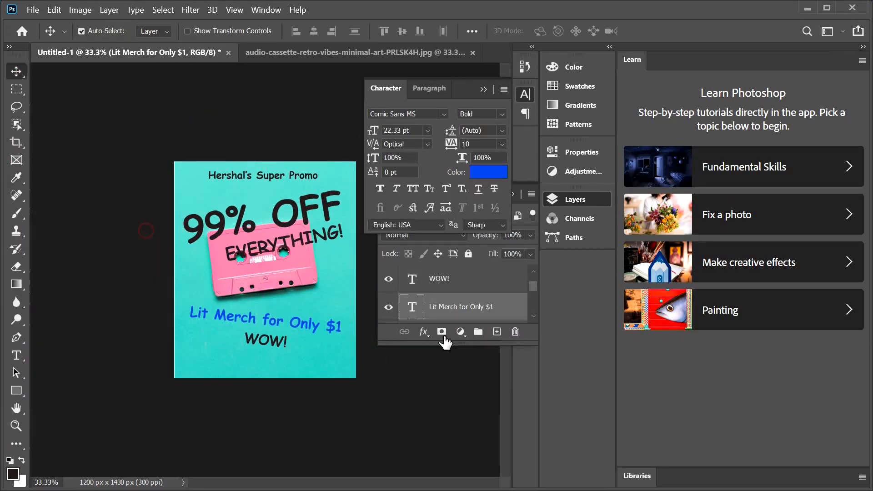
Step: Set up an Export As of the finished promo graphic as JPG with the quality at 20%
key("alt+f")
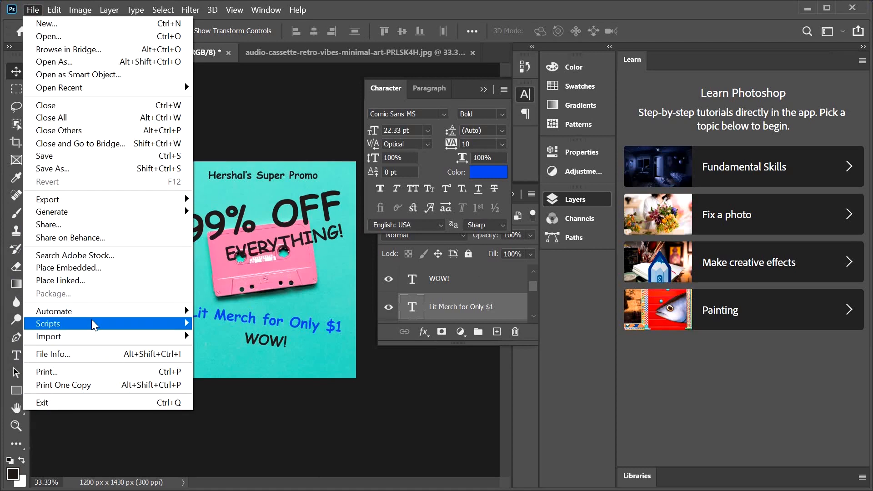
mouse_move(95, 319)
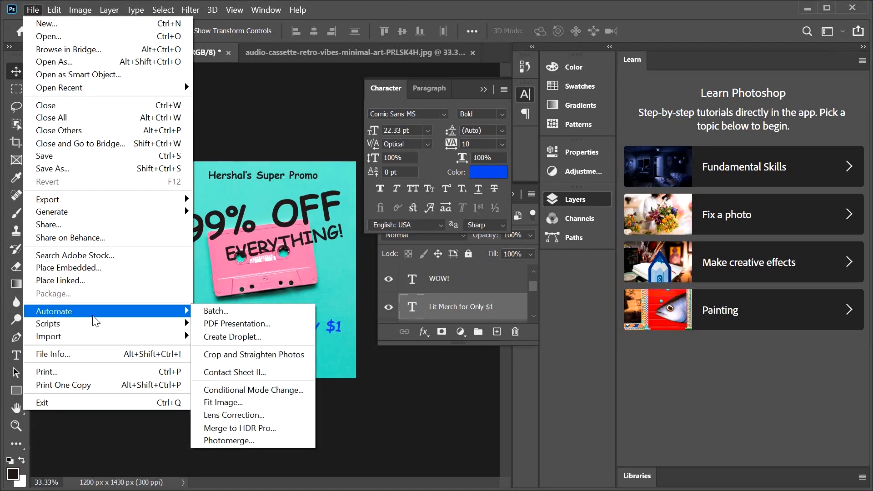
mouse_move(109, 201)
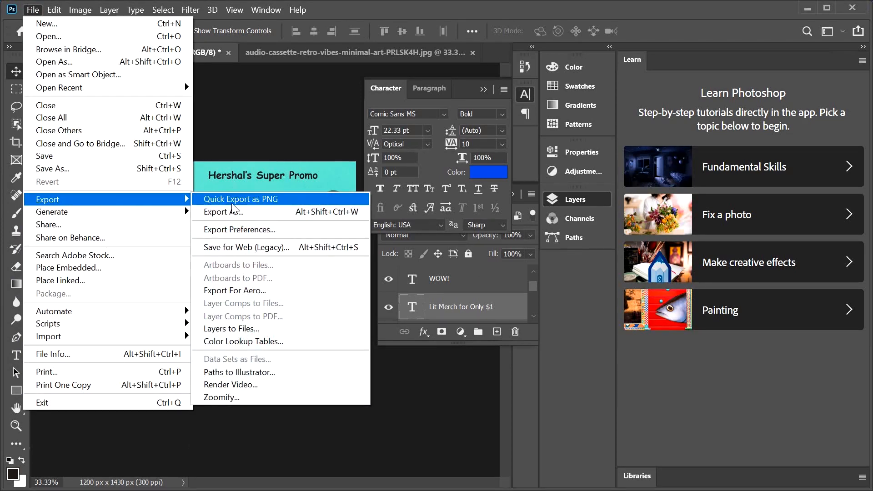
left_click(234, 222)
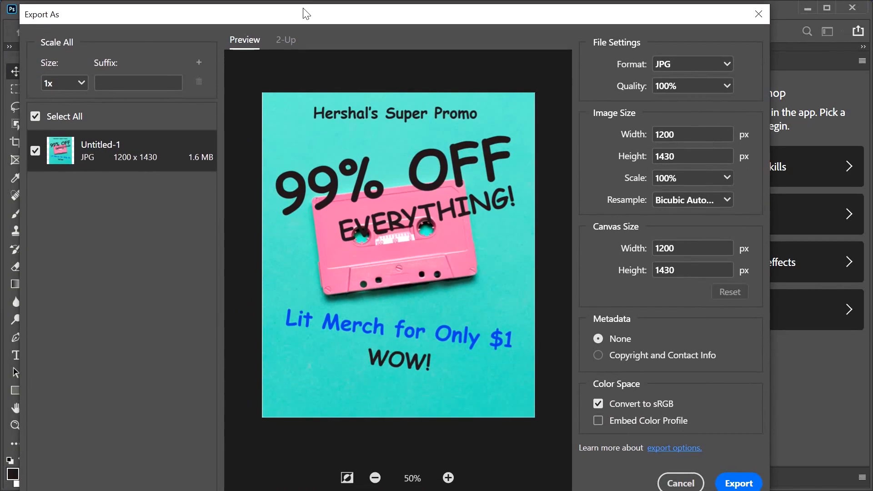
left_click(728, 87)
left_click(746, 69)
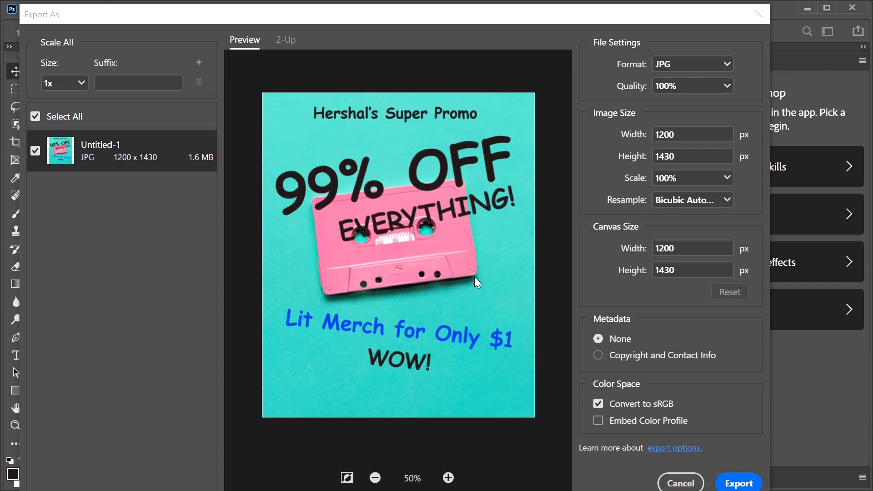
left_click(727, 87)
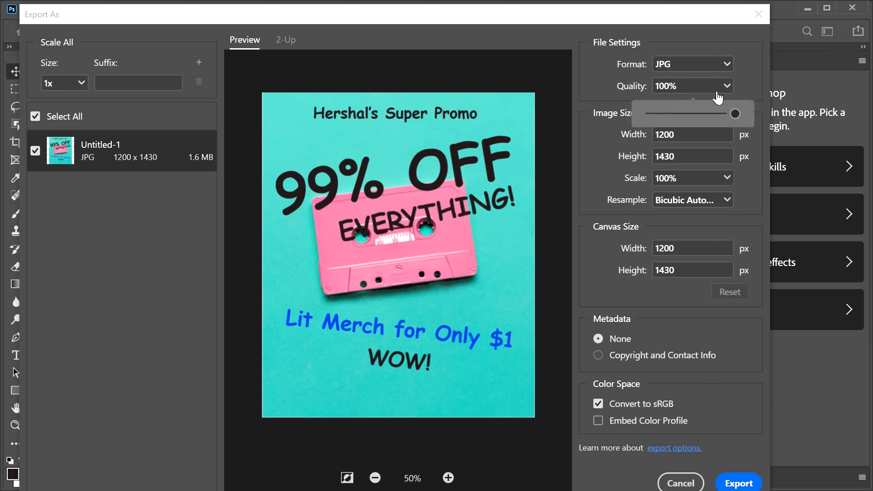
left_click_drag(664, 111, 667, 113)
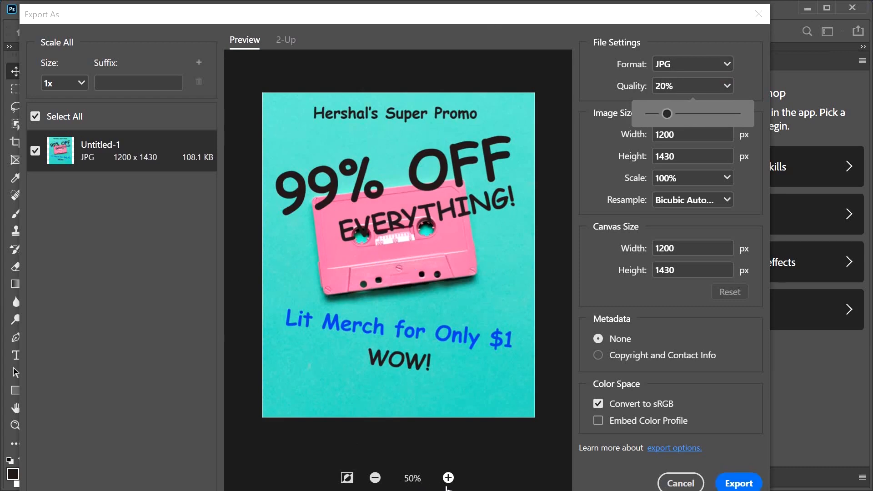
Step: Inspect the compressed preview at 100% zoom and export the promo graphic with the file name vibez
left_click(448, 477)
left_click(449, 477)
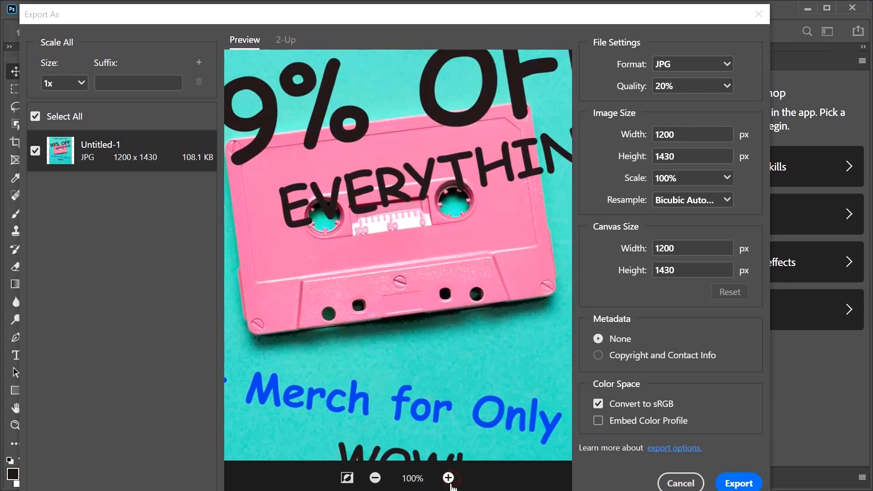
left_click_drag(348, 184, 507, 217)
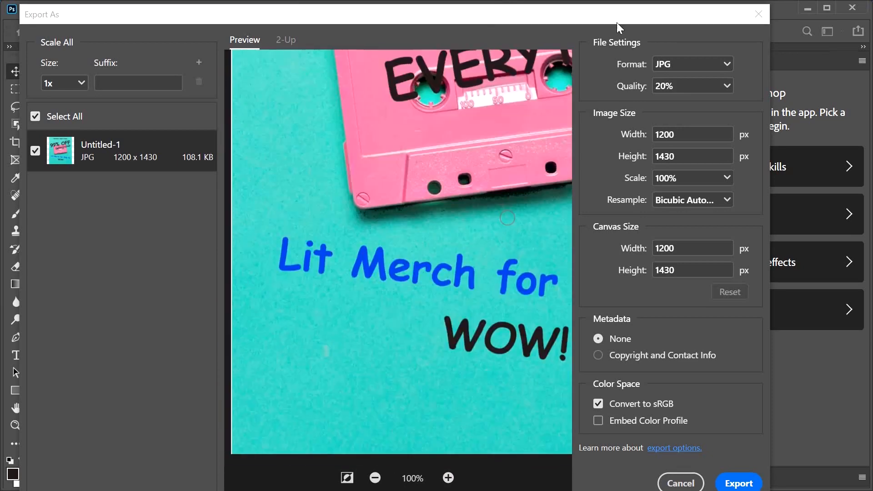
left_click_drag(468, 348, 392, 428)
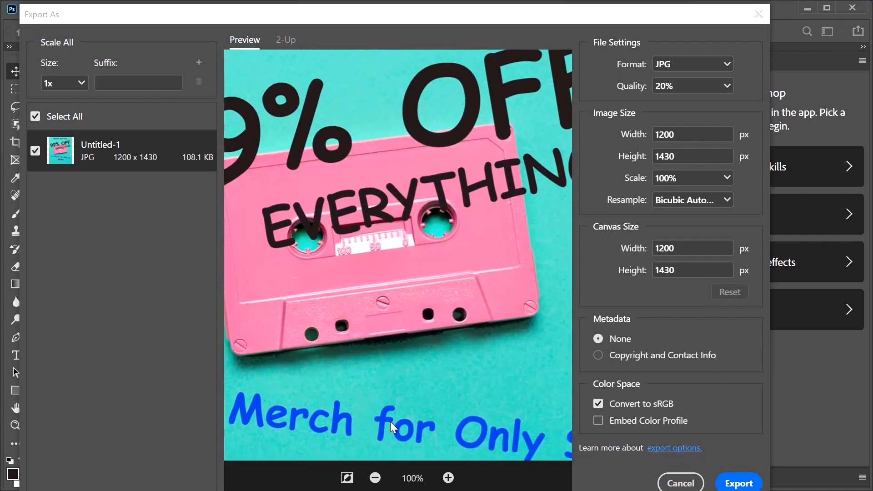
left_click(690, 481)
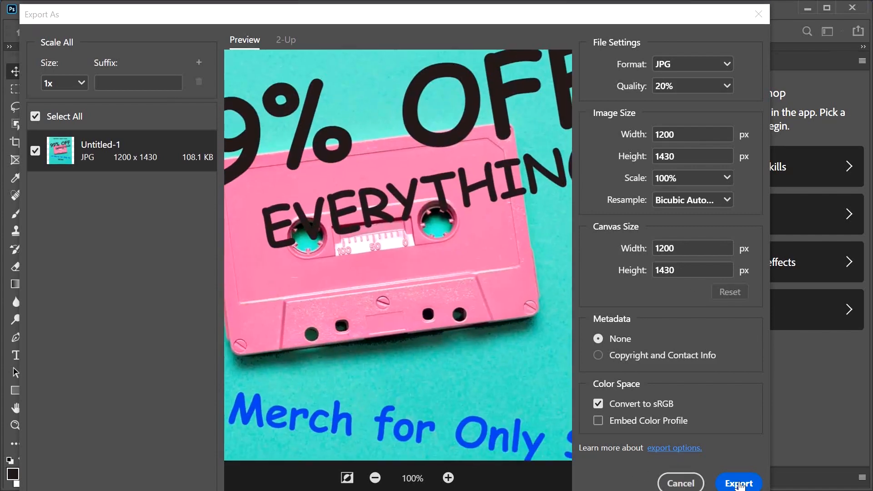
left_click_drag(770, 489, 711, 456)
left_click(679, 436)
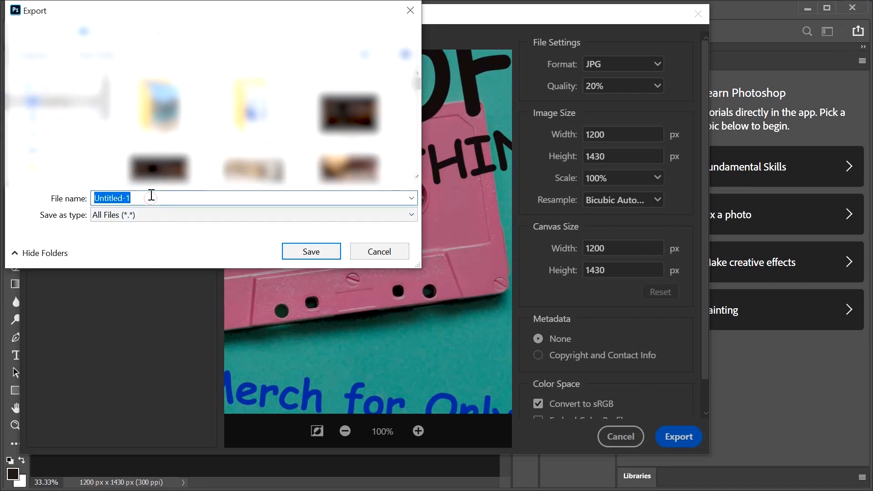
type("vibe")
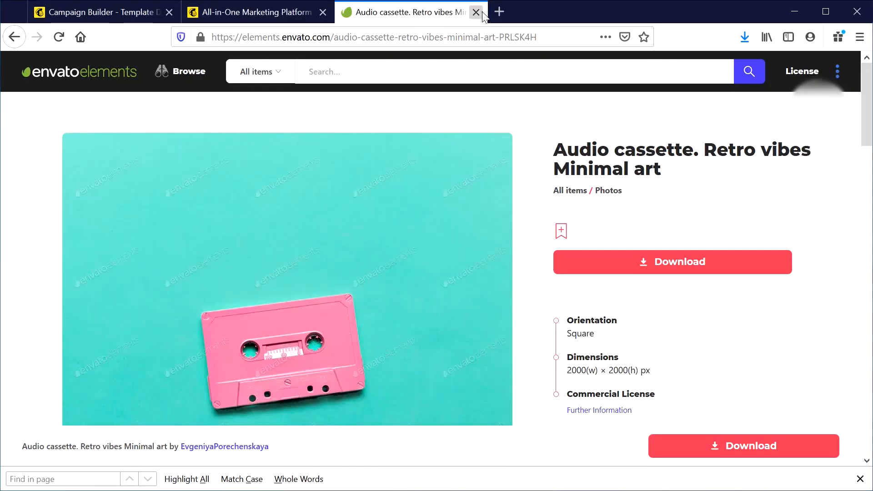
Step: Close the Envato page, return to the Mailchimp campaign, and open the image replacement for the Logo block
left_click(482, 12)
left_click(129, 19)
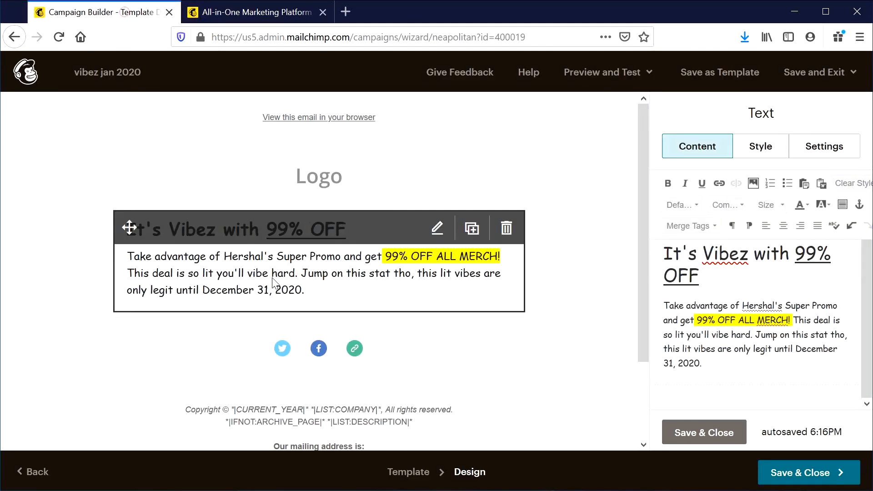
left_click(337, 182)
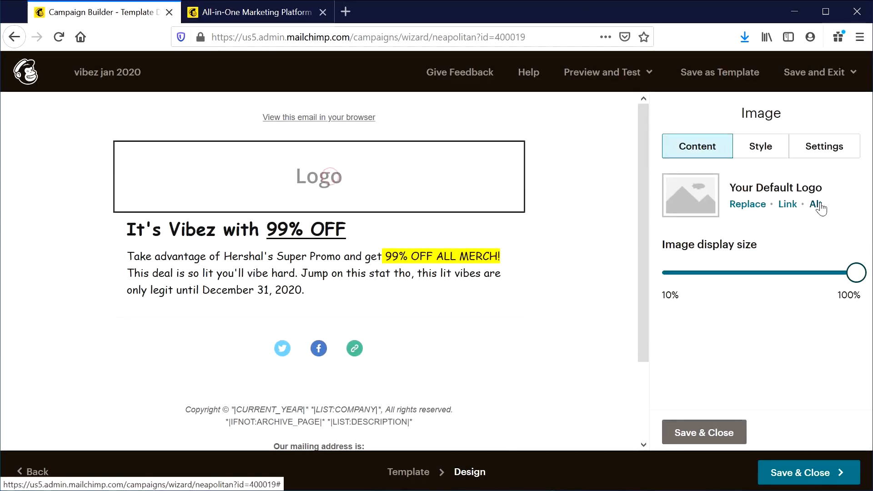
left_click(748, 204)
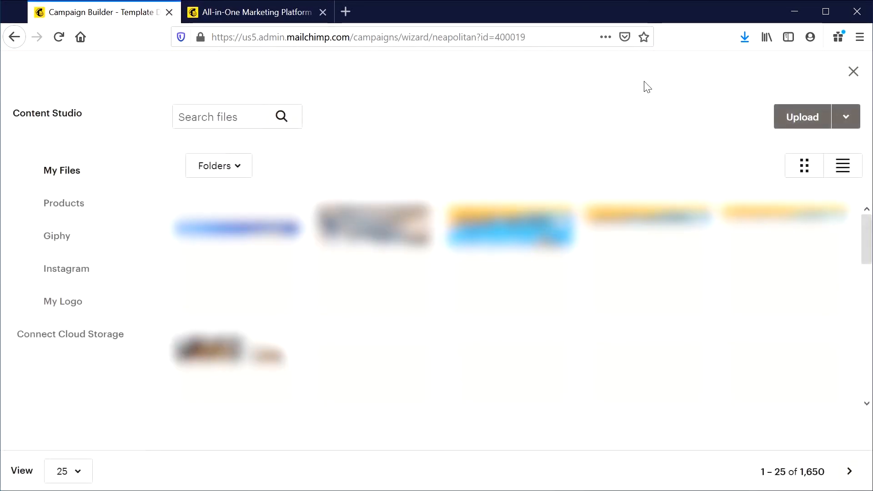
Step: Upload vibez.jpg from the Desktop to the Content Studio and insert it into the Logo block
left_click(797, 114)
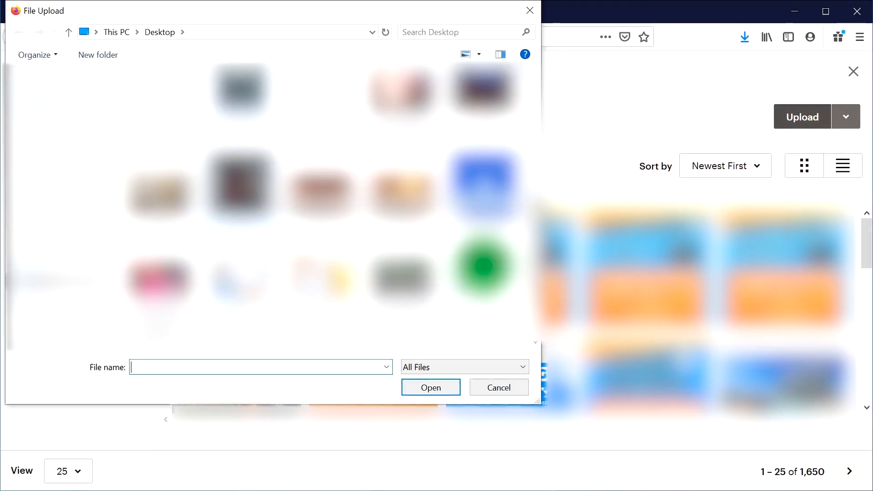
scroll(242, 220, "down", 2)
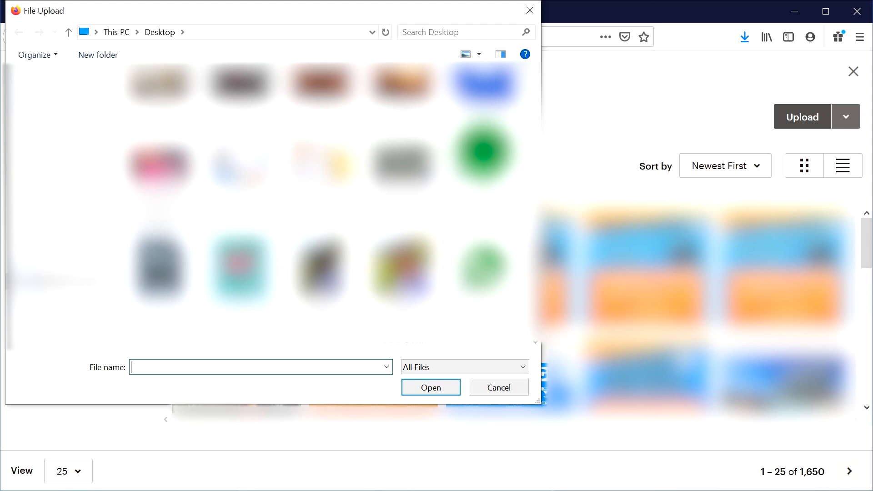
double_click(242, 283)
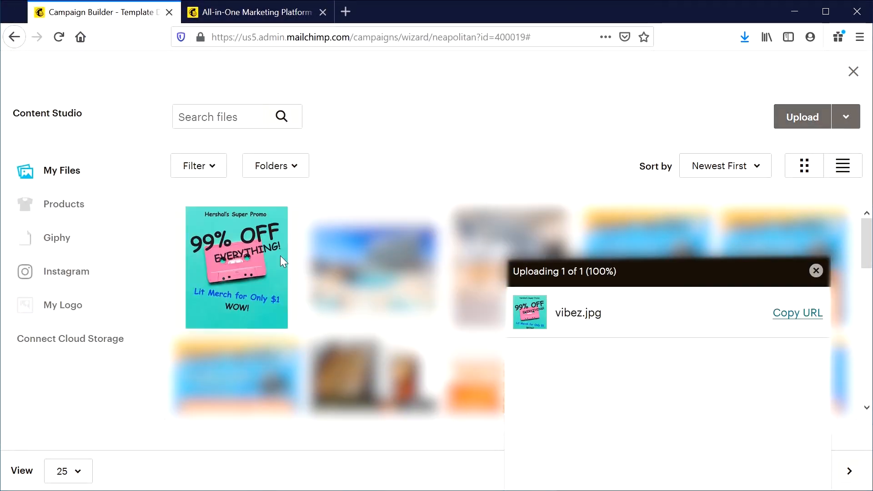
left_click(205, 293)
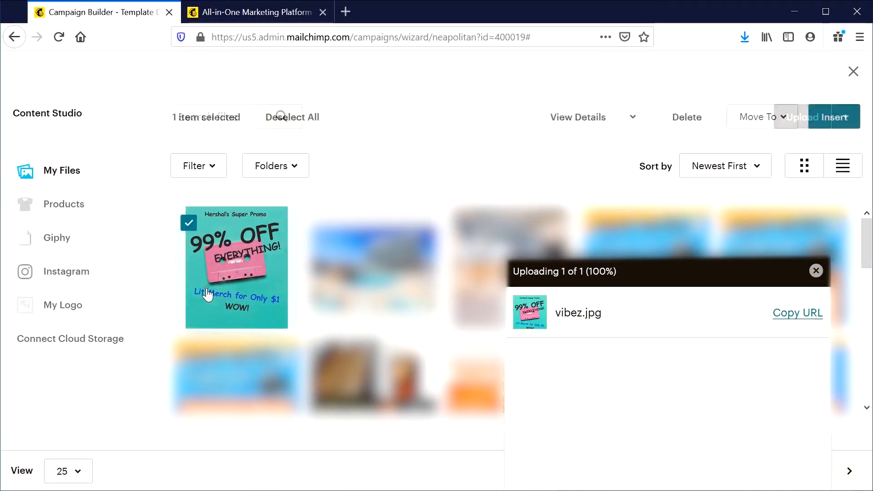
left_click(835, 118)
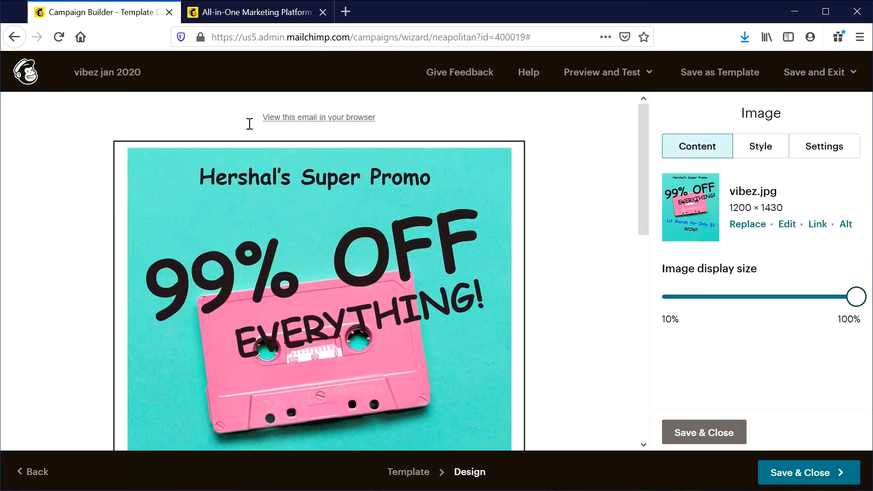
Step: Review the promo image together with the text below it in the email layout, and open the image's style settings
scroll(424, 253, "down", 6)
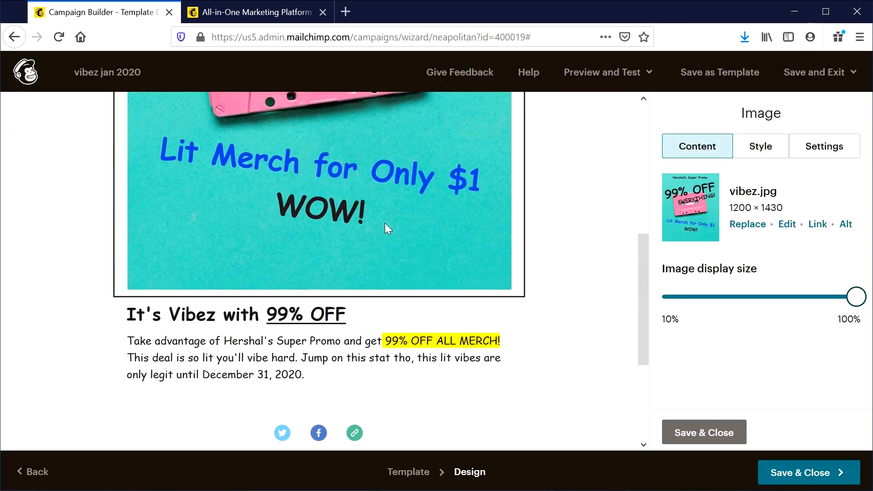
scroll(385, 223, "up", 7)
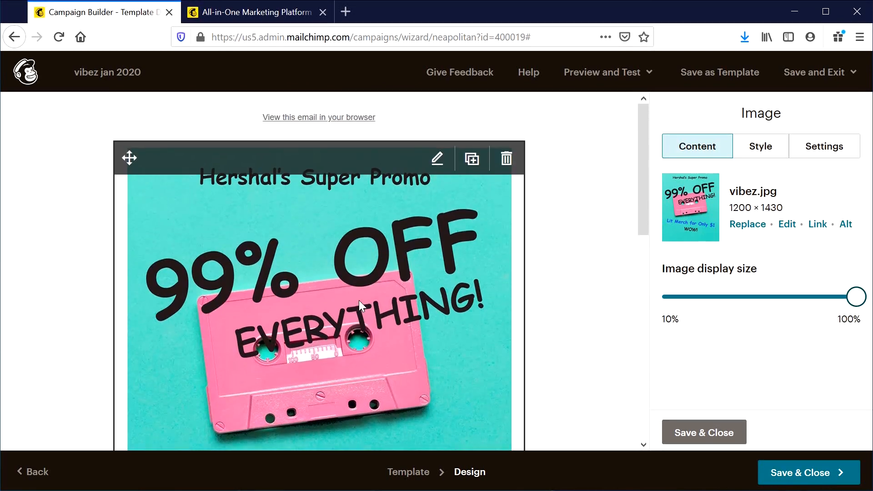
scroll(593, 289, "down", 4)
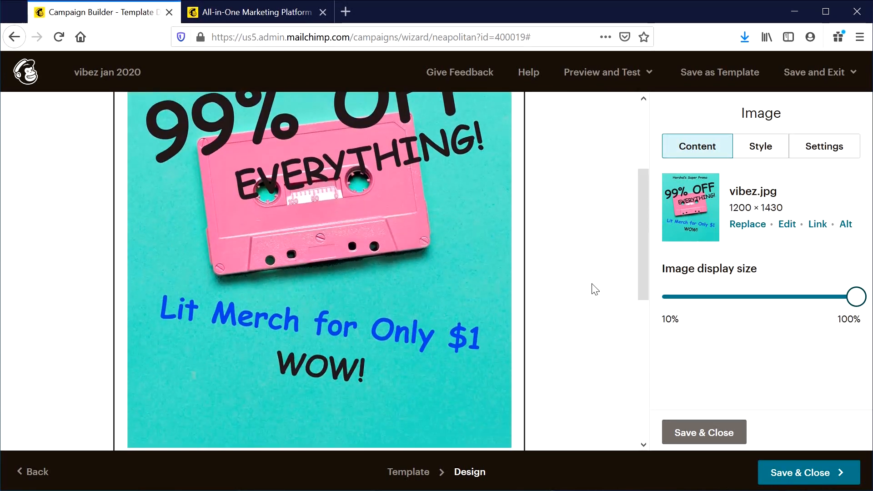
scroll(594, 289, "down", 3)
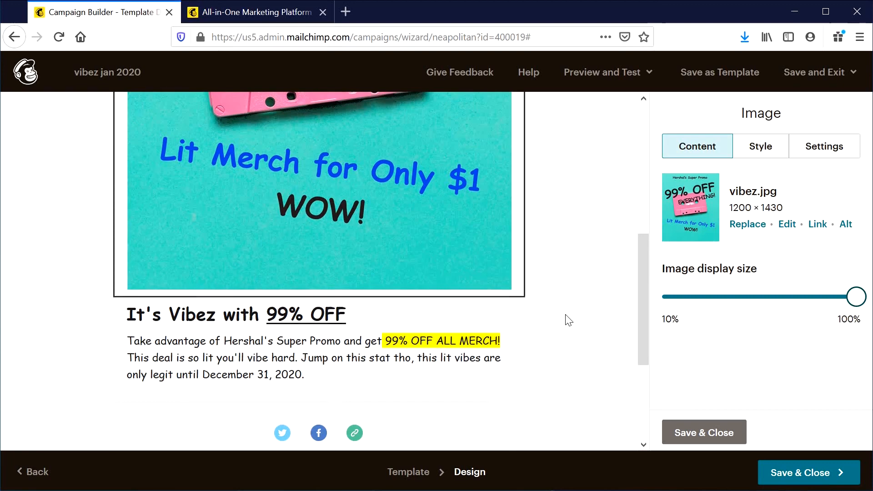
scroll(569, 321, "up", 2)
left_click(752, 154)
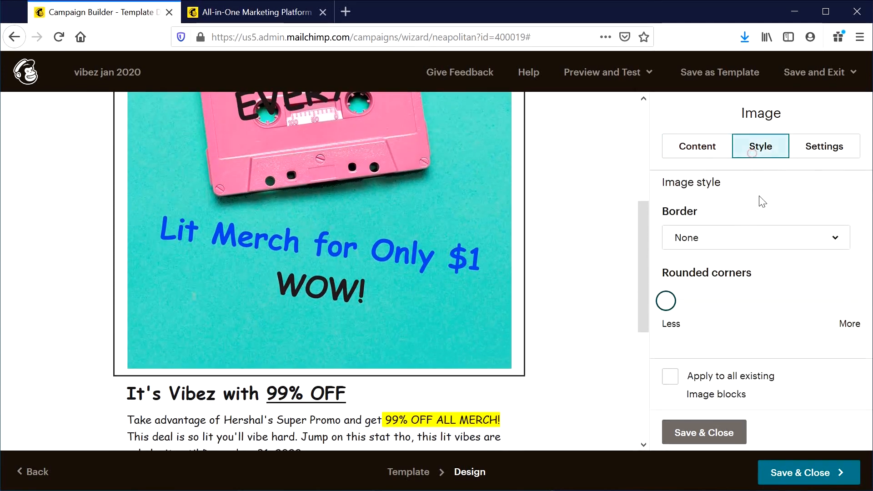
Step: Set the promo image's margins to edge to edge and check how it fills the email layout
left_click(830, 149)
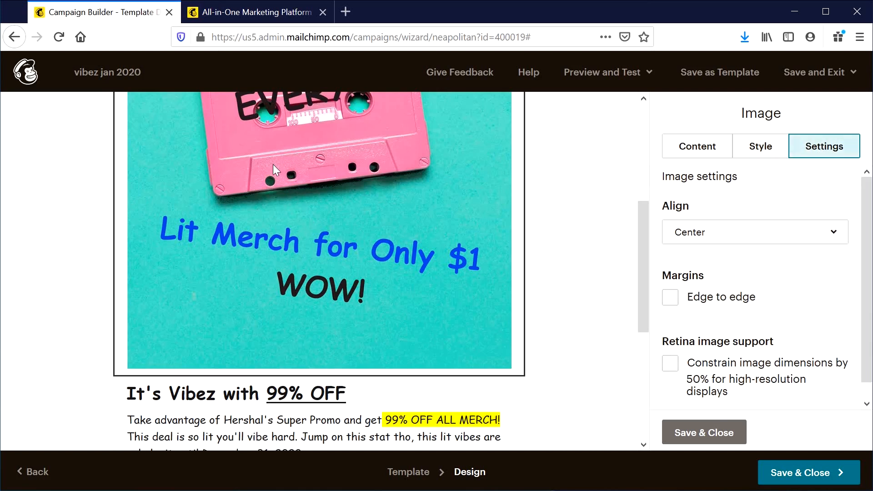
left_click(830, 145)
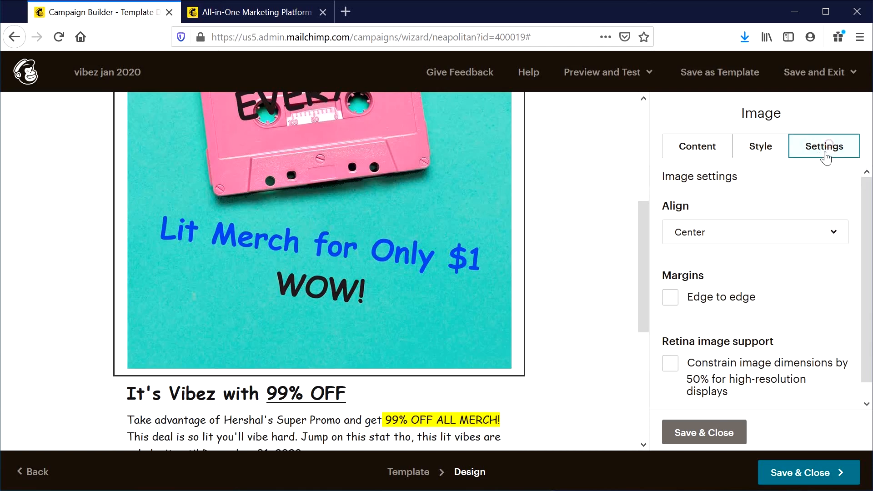
left_click(723, 299)
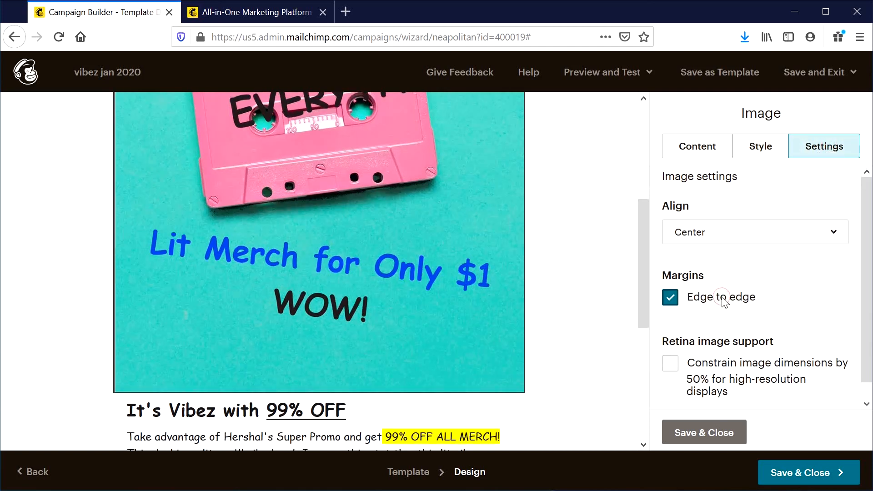
scroll(290, 251, "up", 5)
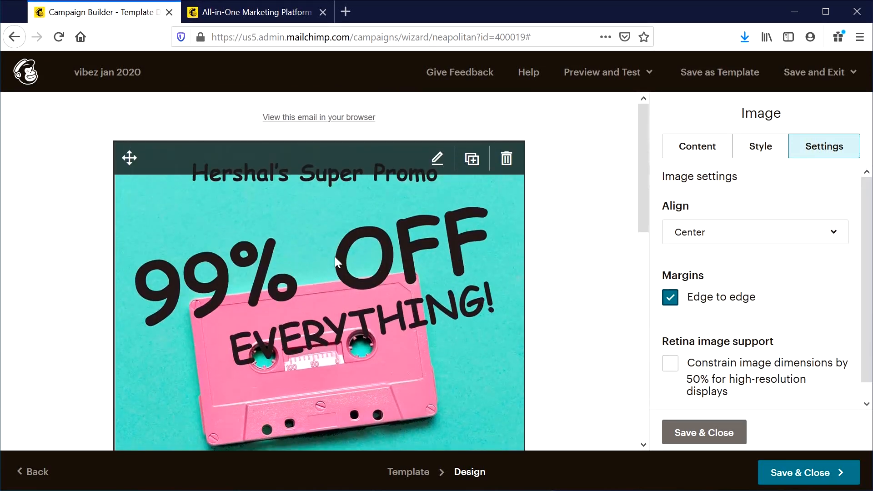
scroll(409, 257, "down", 2)
scroll(596, 259, "down", 5)
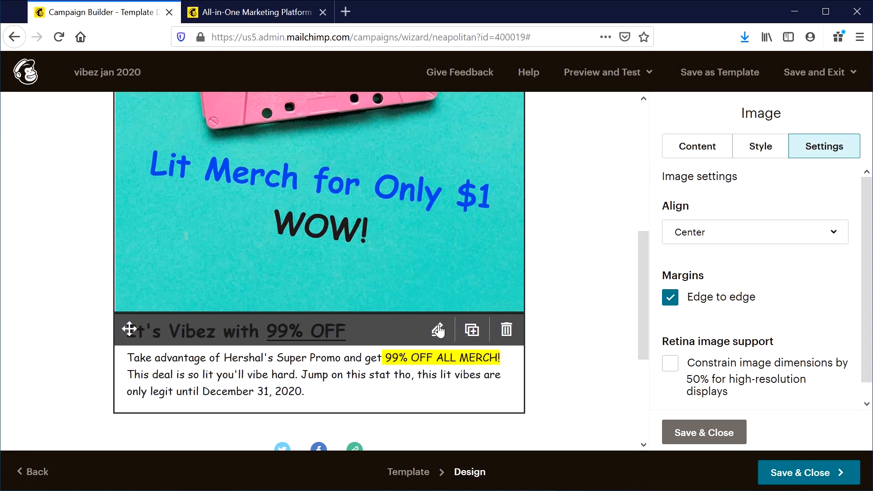
scroll(437, 332, "up", 5)
scroll(561, 259, "up", 2)
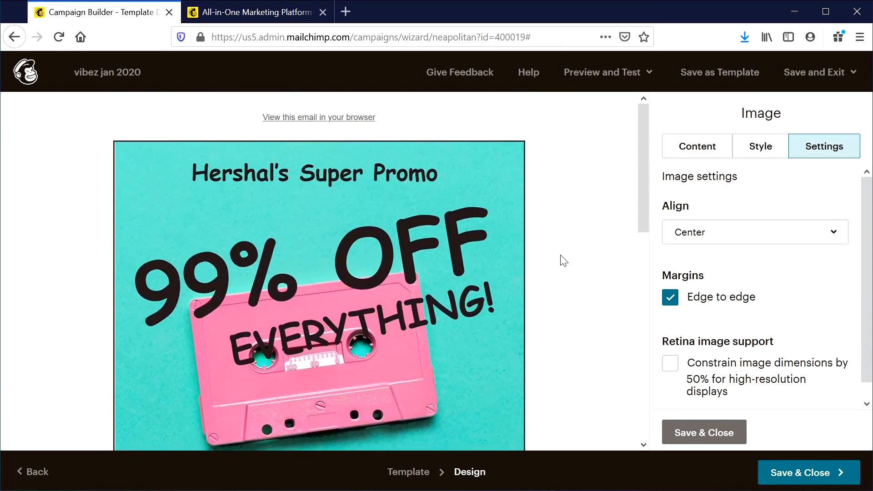
scroll(595, 291, "down", 2)
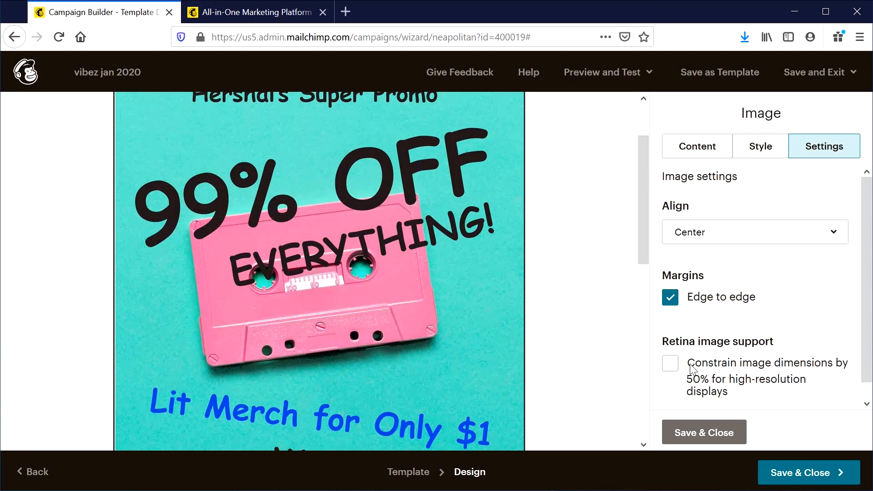
Step: Constrain the promo image's dimensions by 50% for high-resolution displays and save the image block
left_click(672, 365)
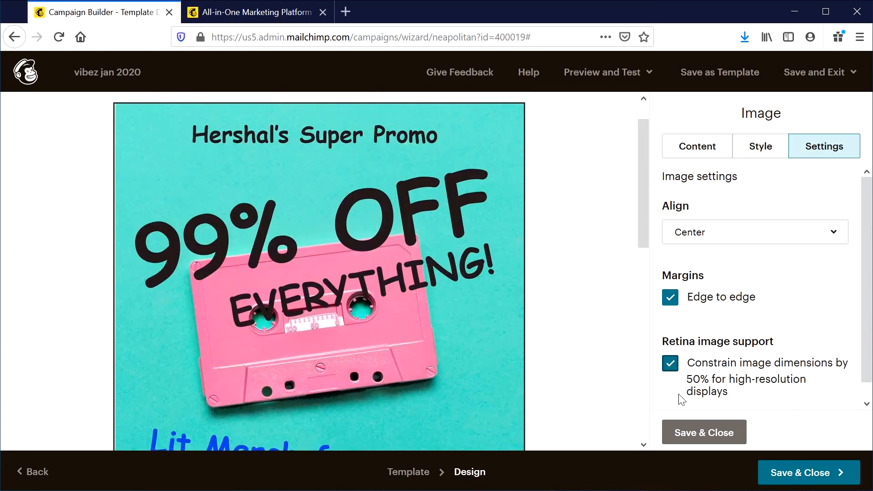
left_click(671, 365)
left_click(671, 366)
left_click(672, 365)
left_click(671, 365)
left_click(711, 438)
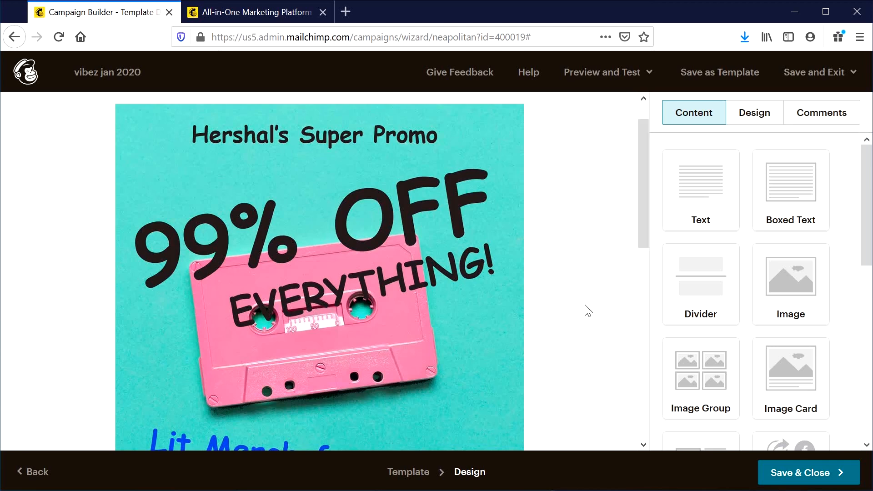
Step: Add a Button block directly below the promo text, above the social media icons
scroll(586, 308, "down", 4)
scroll(577, 314, "down", 4)
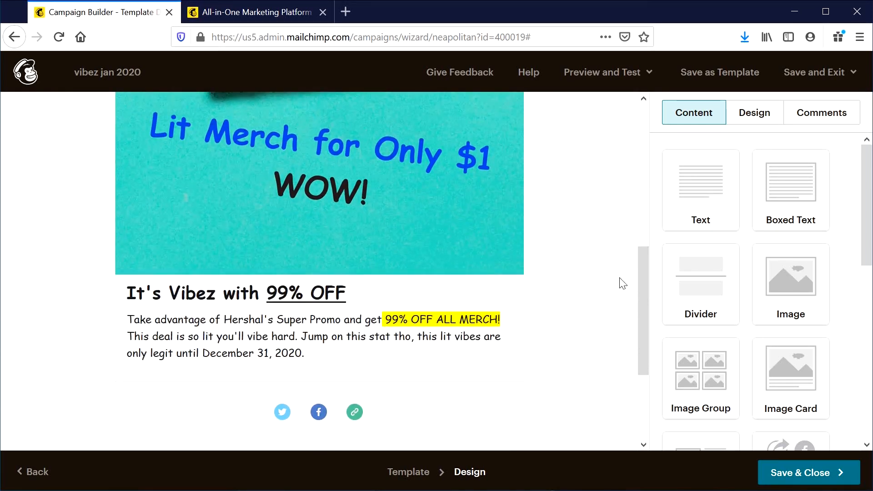
scroll(769, 328, "down", 5)
scroll(773, 295, "down", 3)
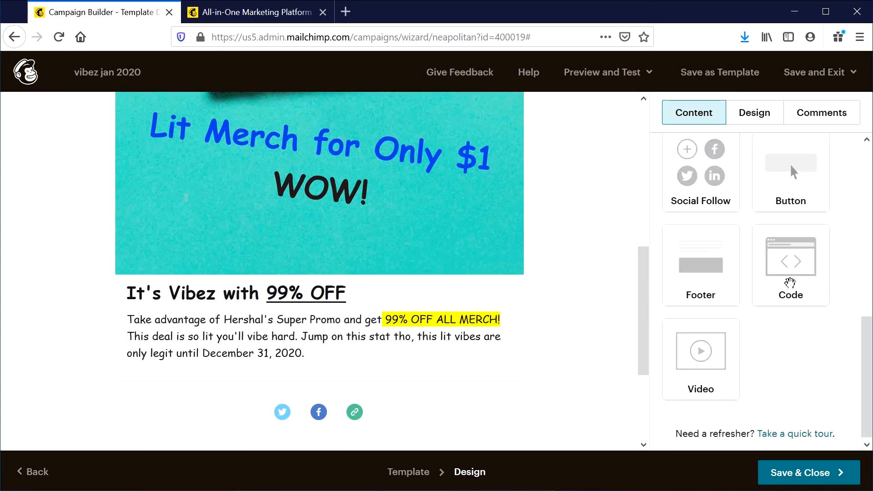
scroll(773, 287, "up", 2)
left_click_drag(757, 276, 305, 386)
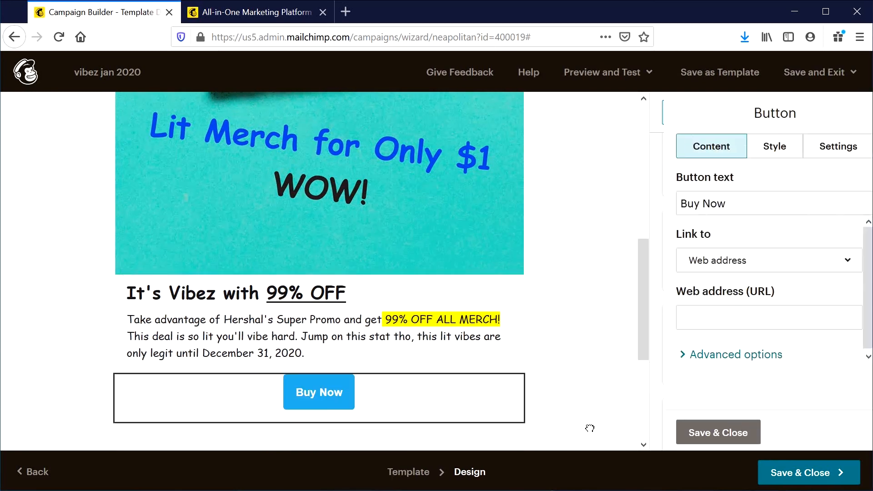
Step: Add the line "Promo code LITVIBES" as a new paragraph at the end of the promo text block
scroll(286, 361, "up", 5)
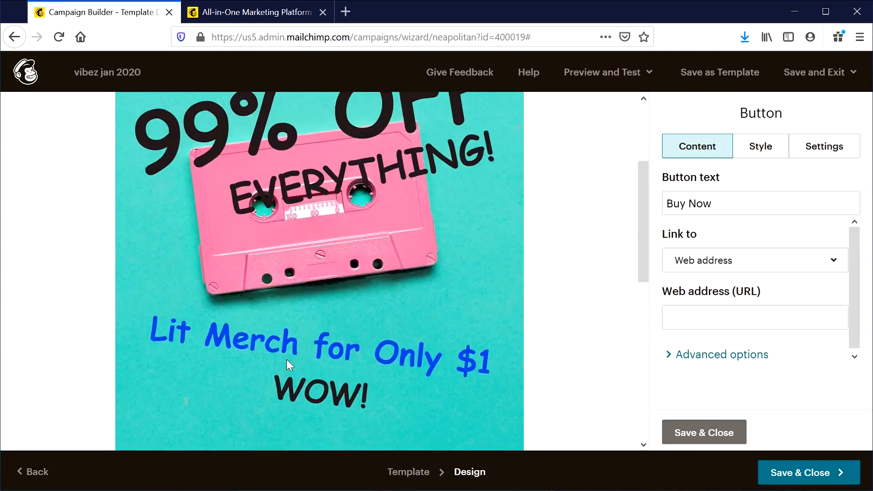
scroll(287, 362, "down", 3)
scroll(348, 403, "down", 4)
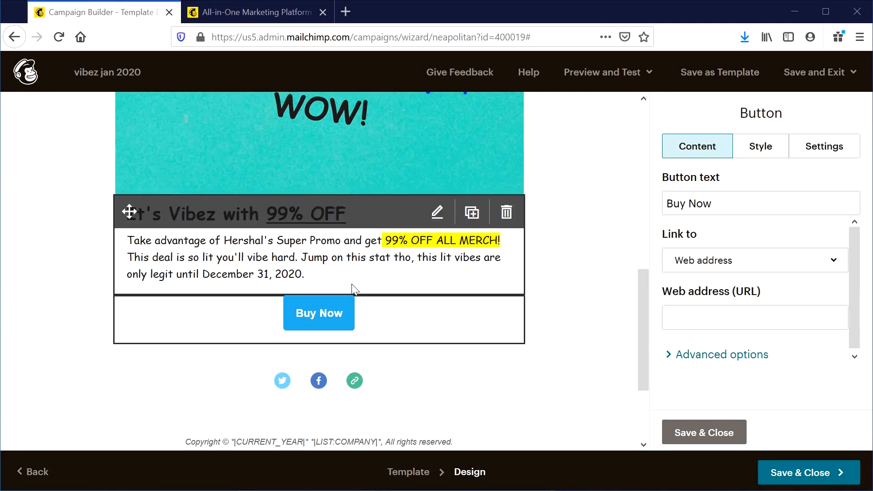
left_click(338, 275)
left_click(750, 367)
key("Return")
type("Promo code LITVIBES")
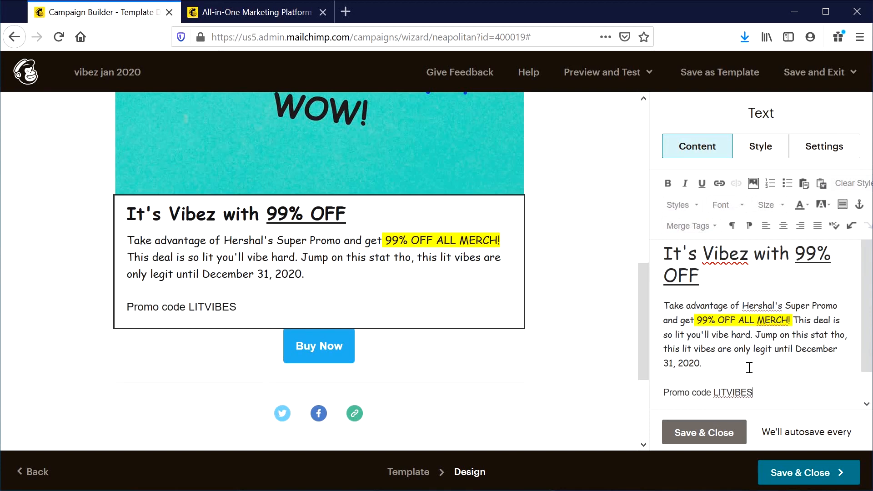
Step: Apply the Comic Sans MS font to all the text in the promo text block
key("ctrl+a")
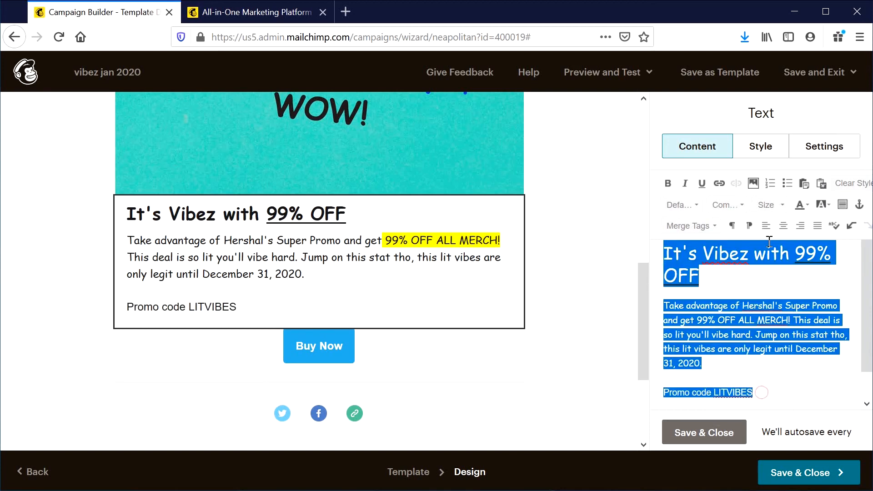
left_click(694, 208)
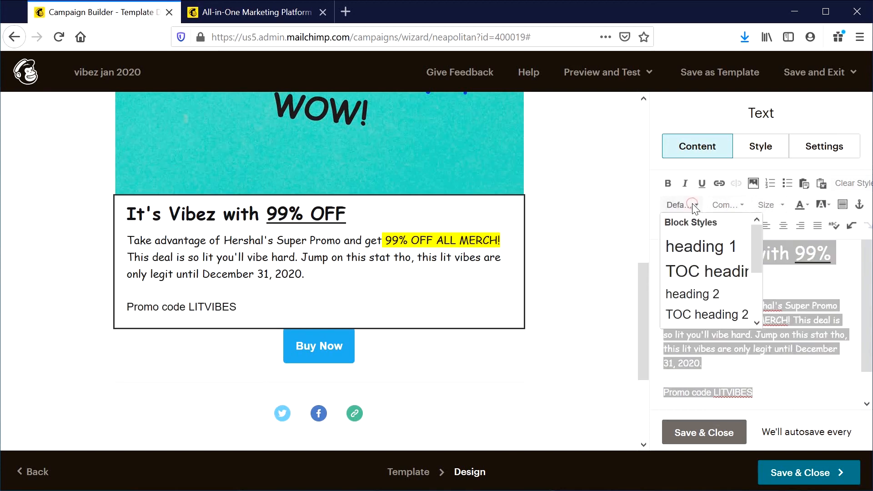
left_click(725, 206)
left_click(746, 241)
left_click(759, 376)
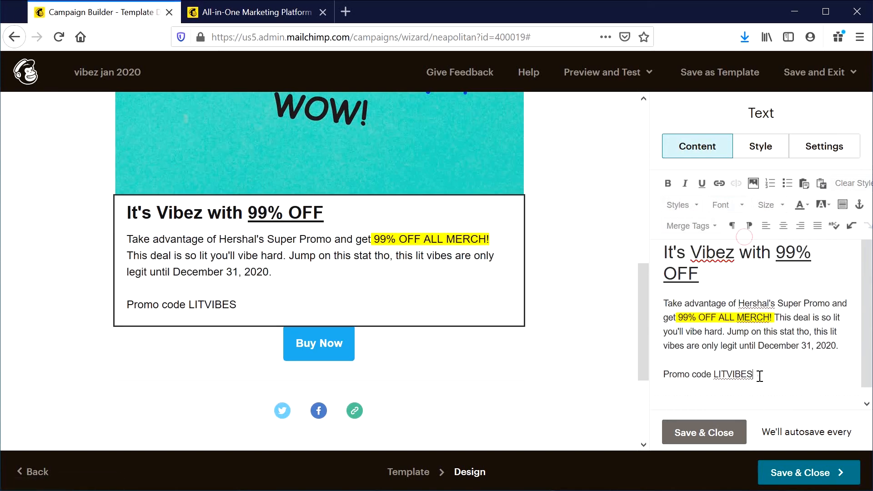
key("ctrl+a")
left_click(740, 205)
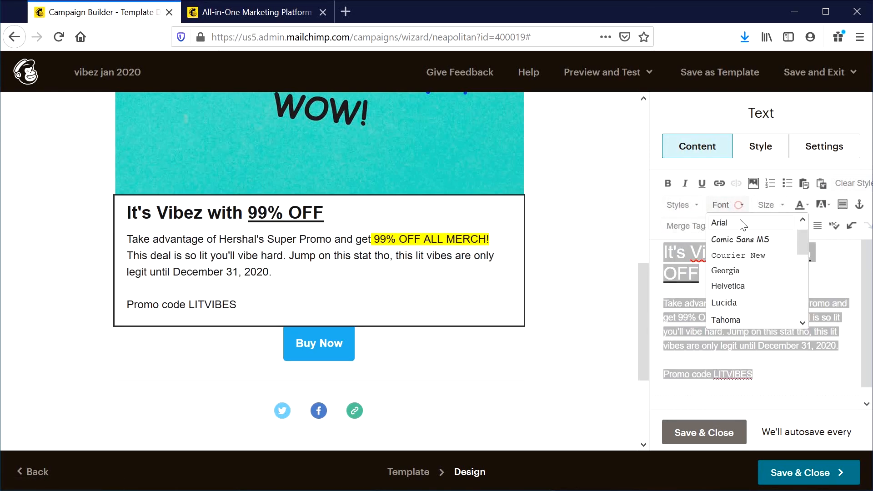
left_click(741, 241)
Step: Center the "Promo code LITVIBES" line and make it bold
left_click(764, 362)
triple_click(707, 364)
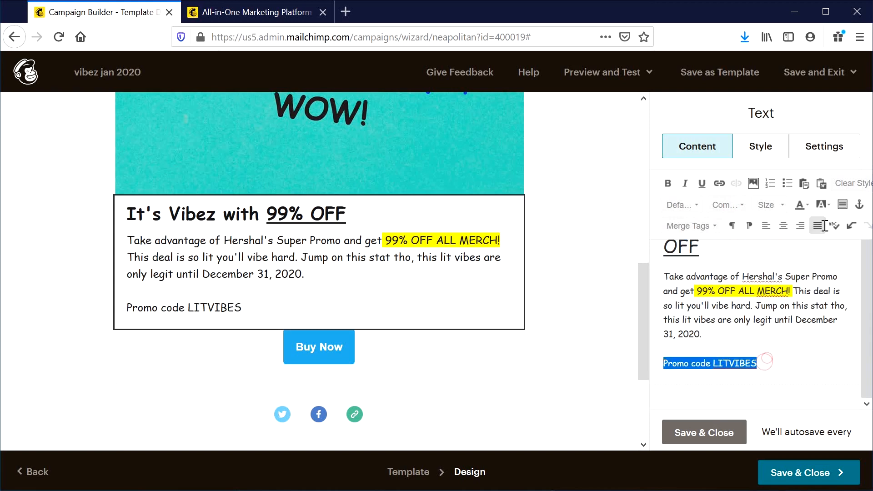
left_click(783, 226)
left_click(668, 183)
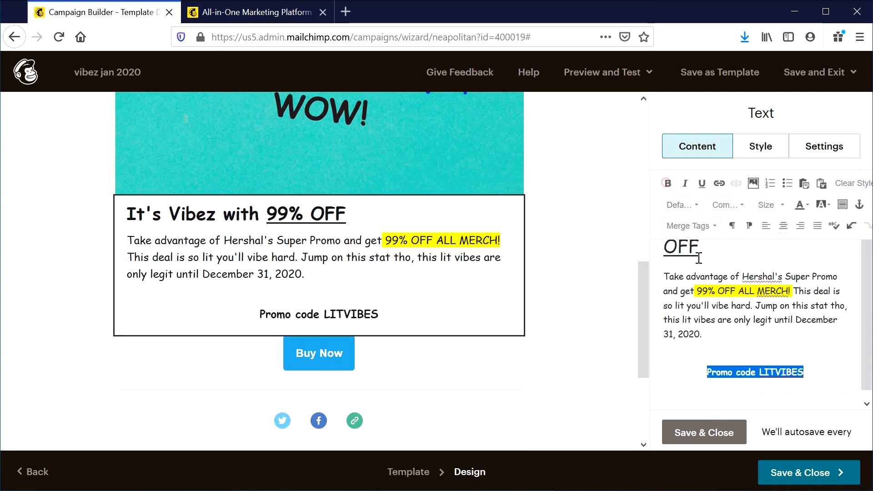
Step: Set the font size of the "Promo code LITVIBES" line to 20
left_click(728, 204)
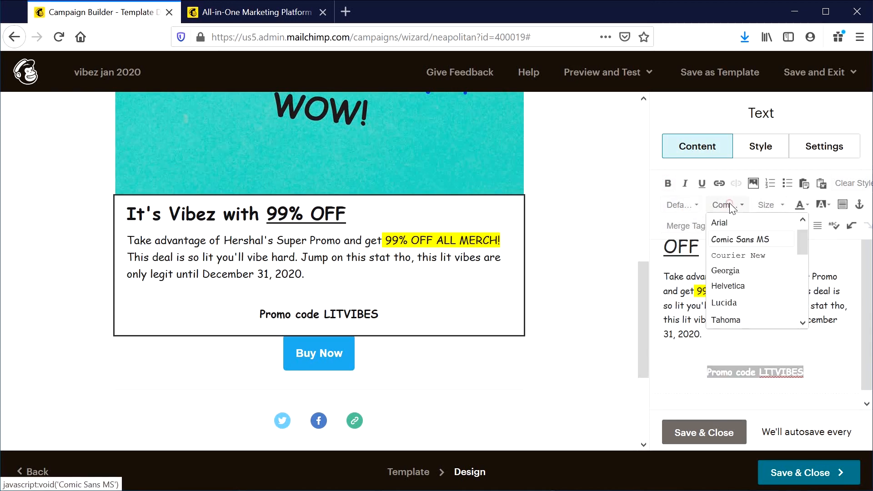
left_click(729, 203)
left_click(766, 205)
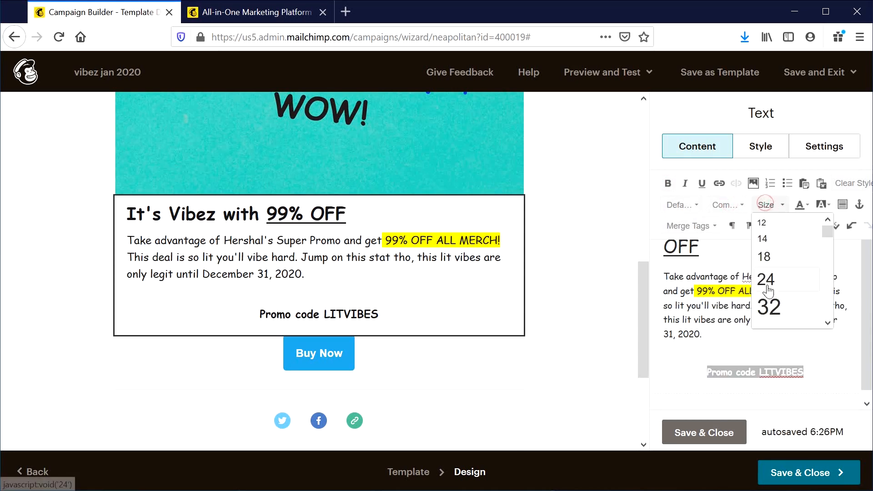
left_click(764, 257)
left_click(775, 202)
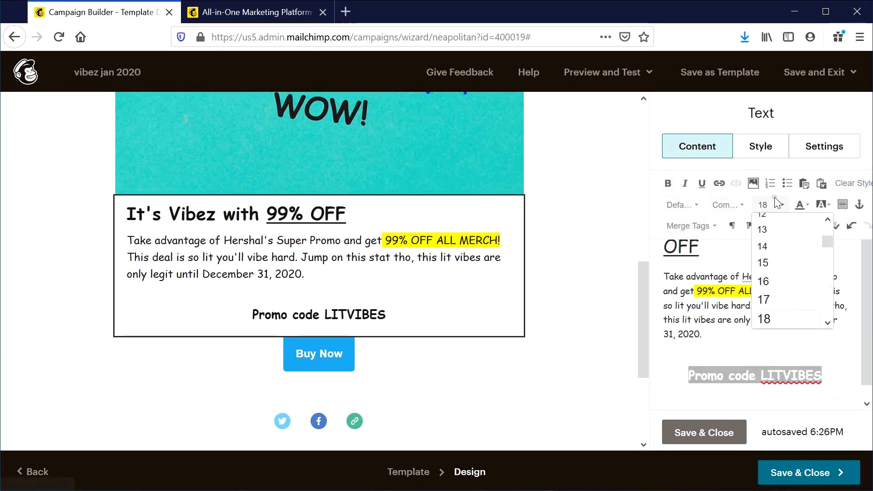
scroll(773, 273, "down", 3)
scroll(777, 278, "up", 2)
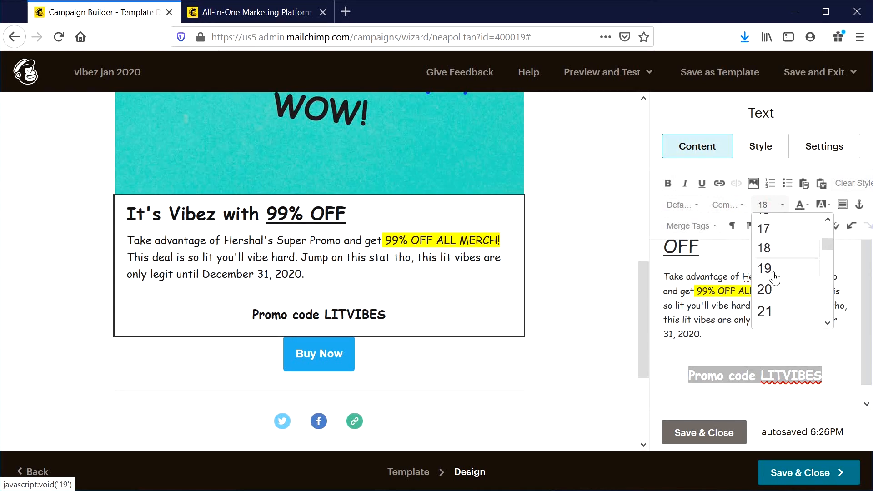
left_click(779, 290)
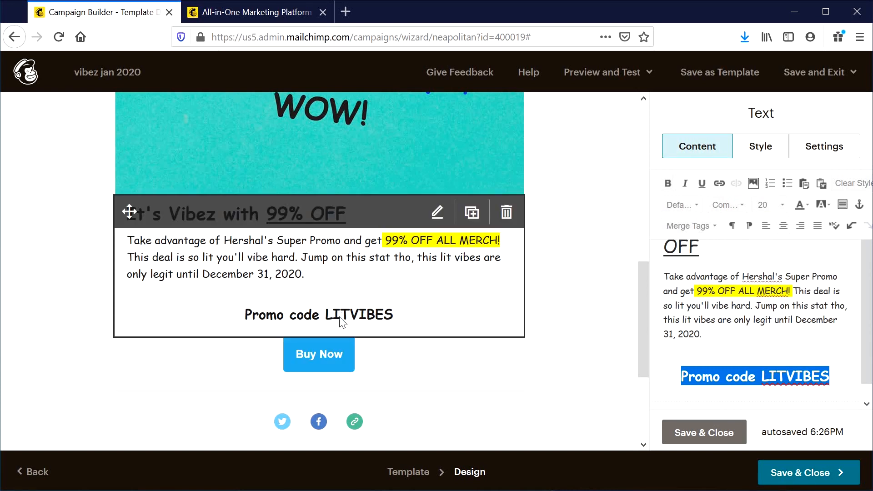
left_click(309, 362)
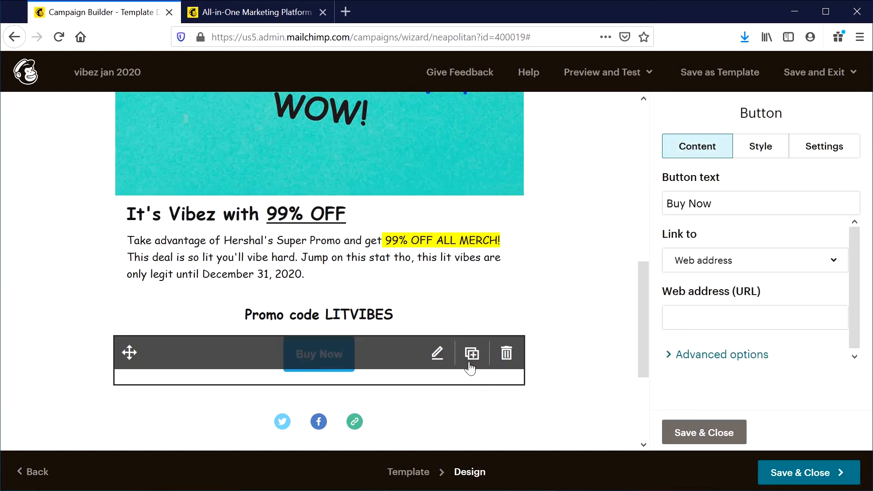
left_click(715, 327)
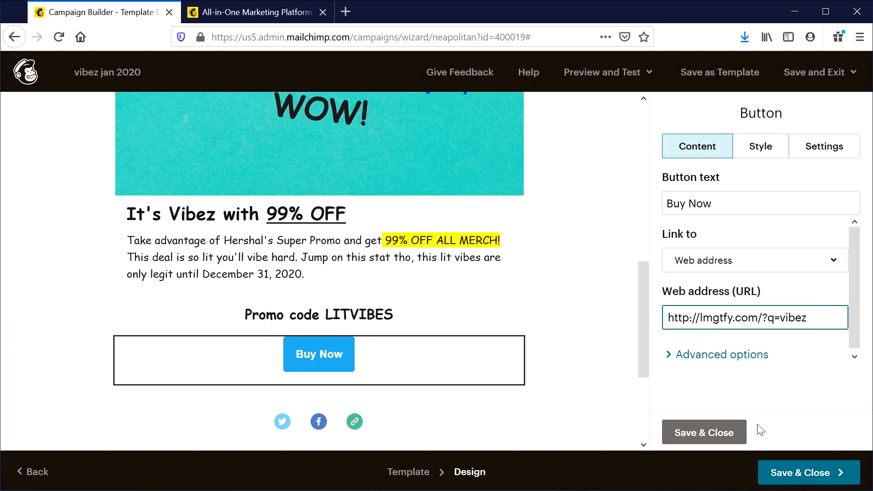
left_click(690, 433)
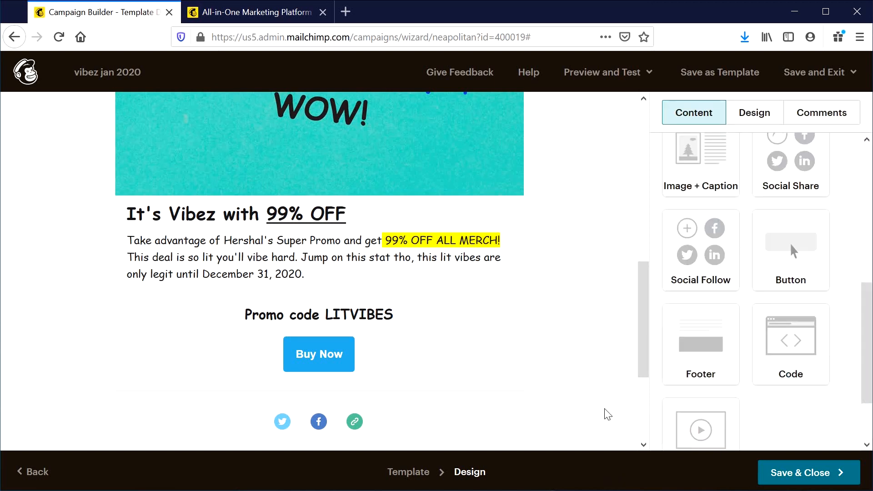
Step: Reopen the Buy Now button block and change its text to SHOP NOW
left_click(335, 354)
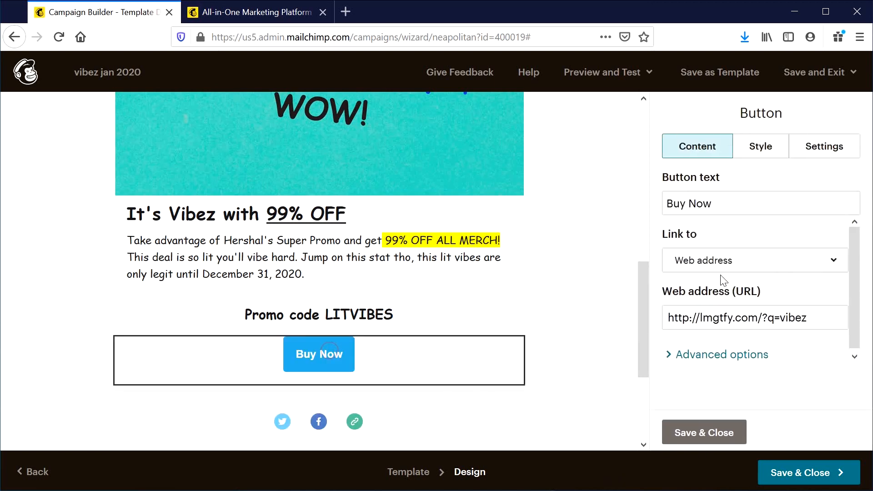
left_click(704, 205)
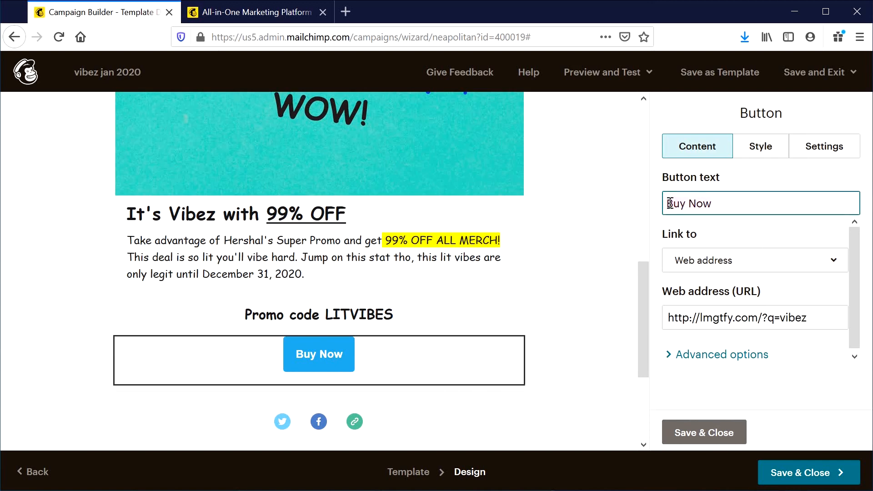
key("ctrl+a")
type("SHOP NOW")
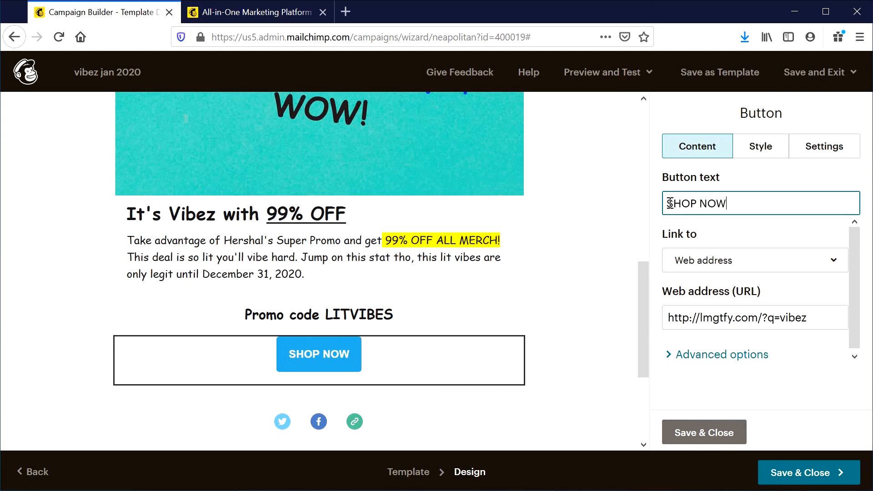
Step: Set the SHOP NOW button's background color to bright pink #f42aaa
left_click(824, 147)
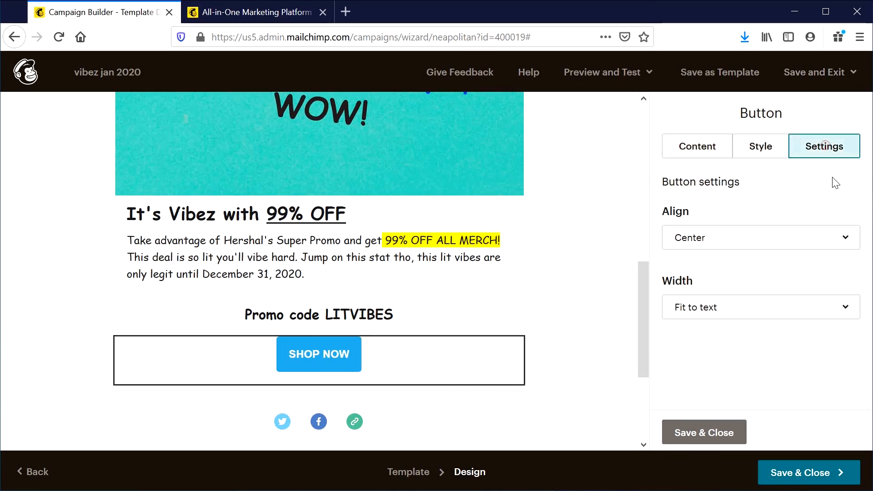
left_click(770, 155)
scroll(411, 222, "up", 5)
scroll(411, 228, "down", 3)
scroll(411, 230, "down", 2)
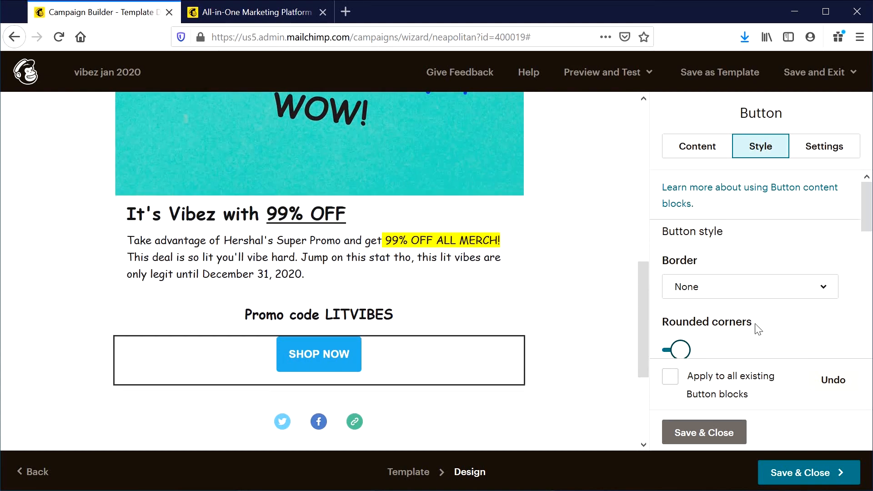
scroll(759, 329, "down", 3)
left_click(719, 269)
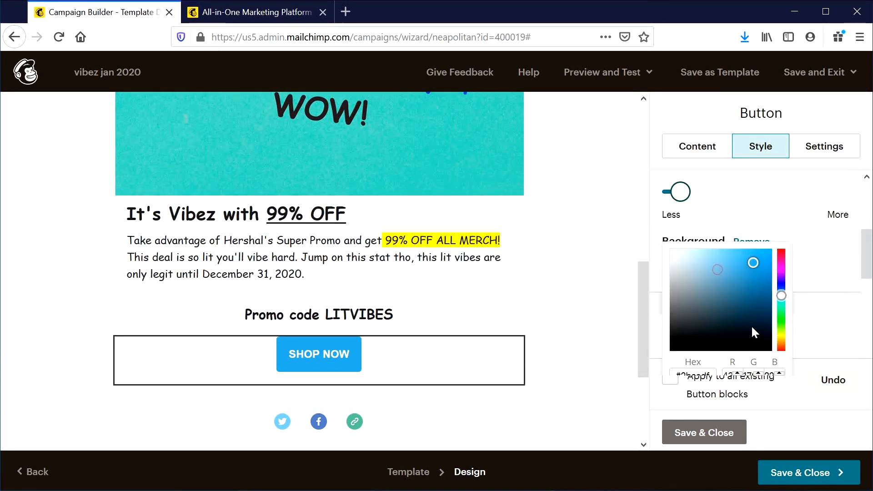
left_click_drag(782, 296, 779, 264)
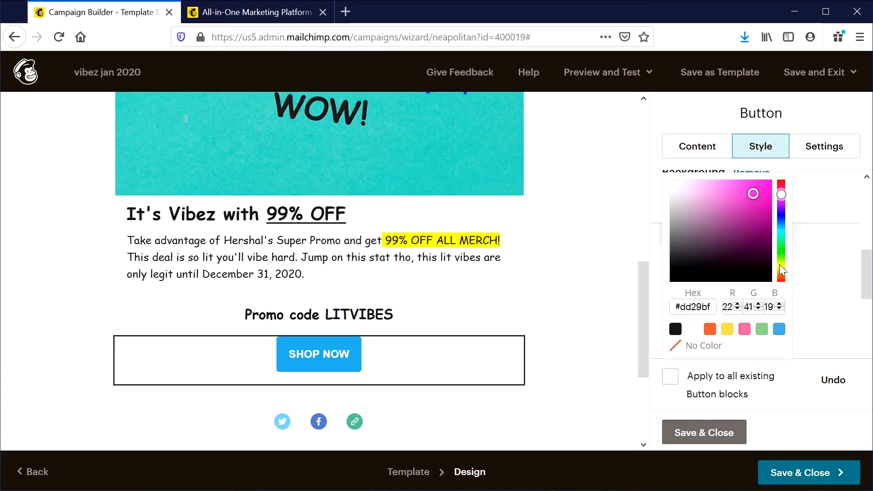
mouse_move(758, 188)
left_mouse_down()
mouse_move(726, 183)
mouse_move(754, 198)
mouse_move(784, 189)
mouse_move(754, 184)
left_mouse_up()
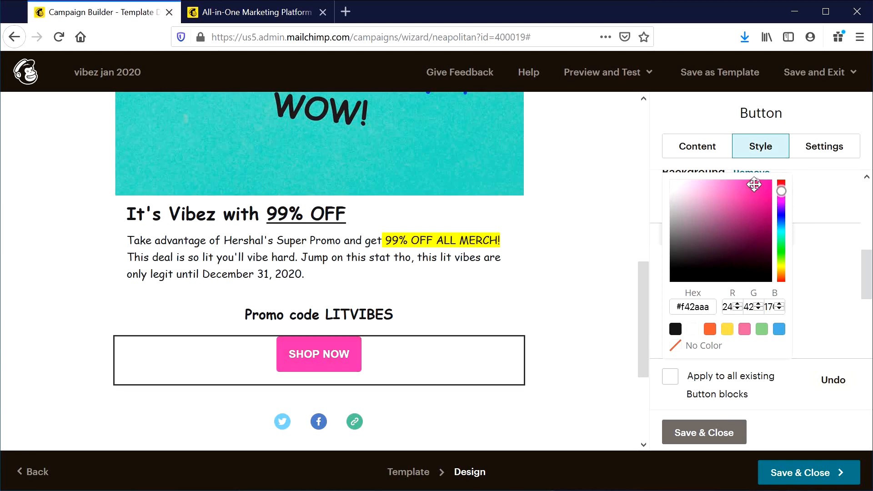
left_click(794, 435)
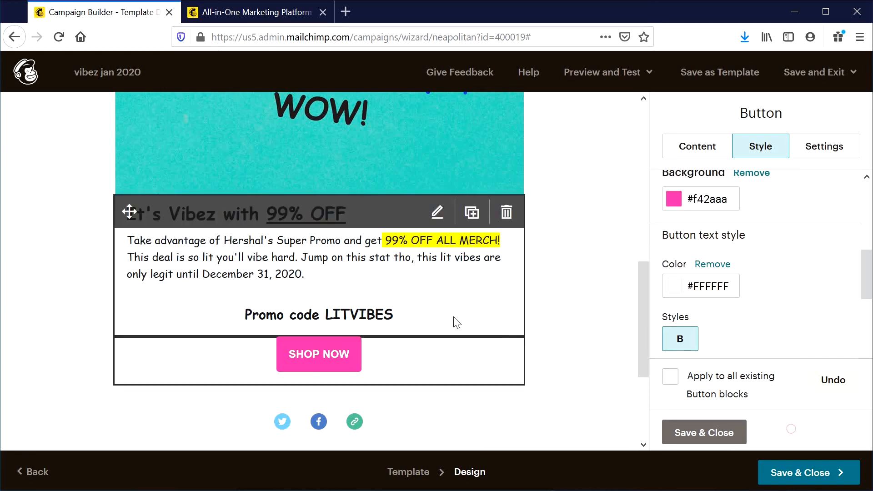
Step: Lighten the SHOP NOW button's background to a softer pink, #e04eab
scroll(454, 318, "up", 5)
scroll(454, 319, "down", 4)
scroll(457, 318, "down", 1)
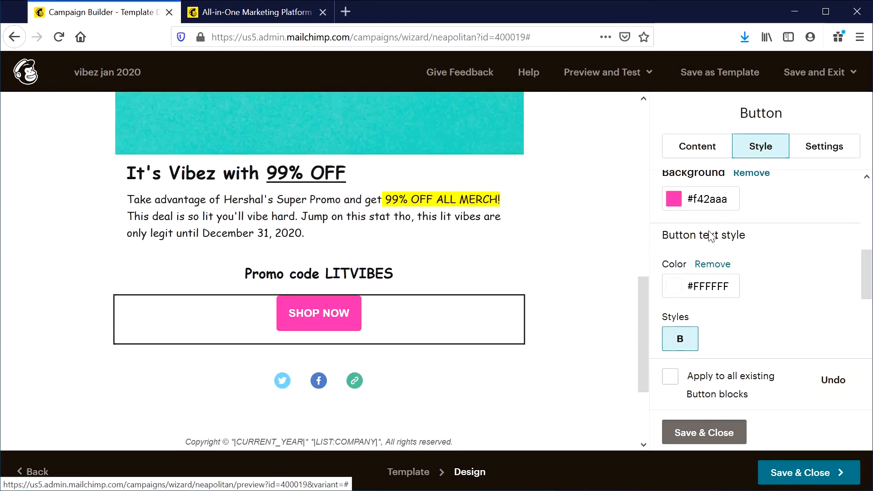
left_click(703, 198)
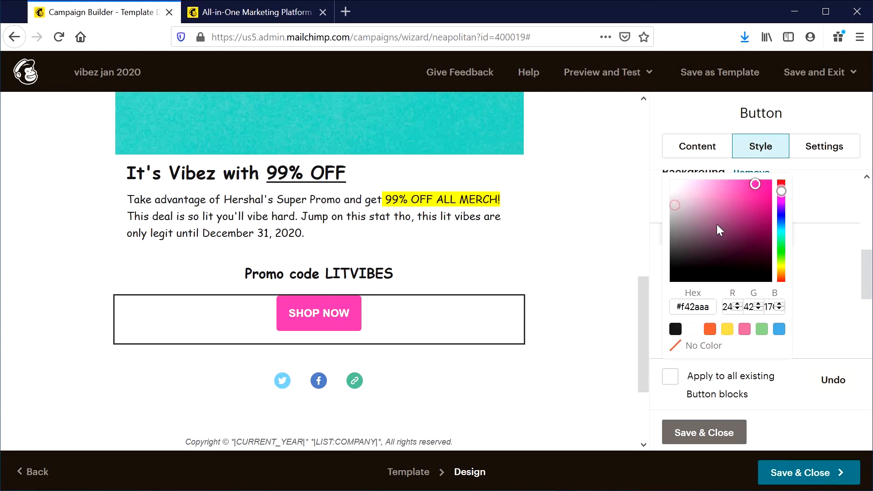
left_click(737, 193)
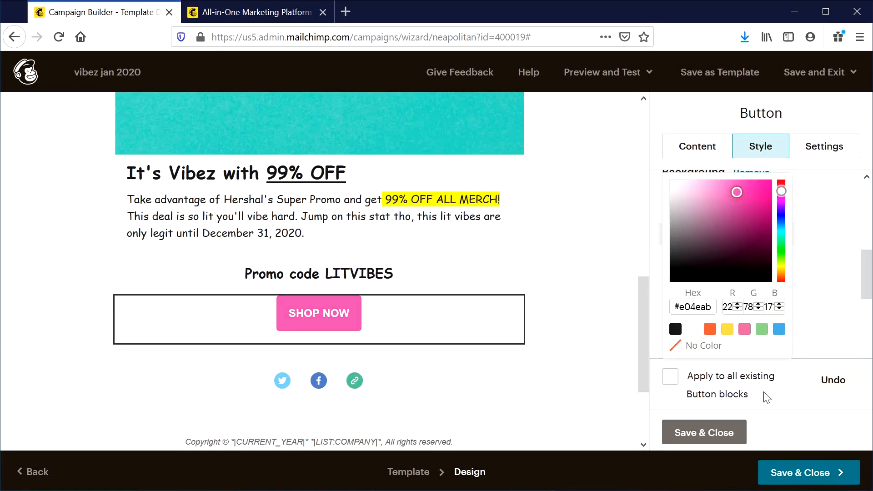
left_click(808, 327)
Step: Change the SHOP NOW button's font to Comic Sans and save the button block
scroll(755, 291, "down", 3)
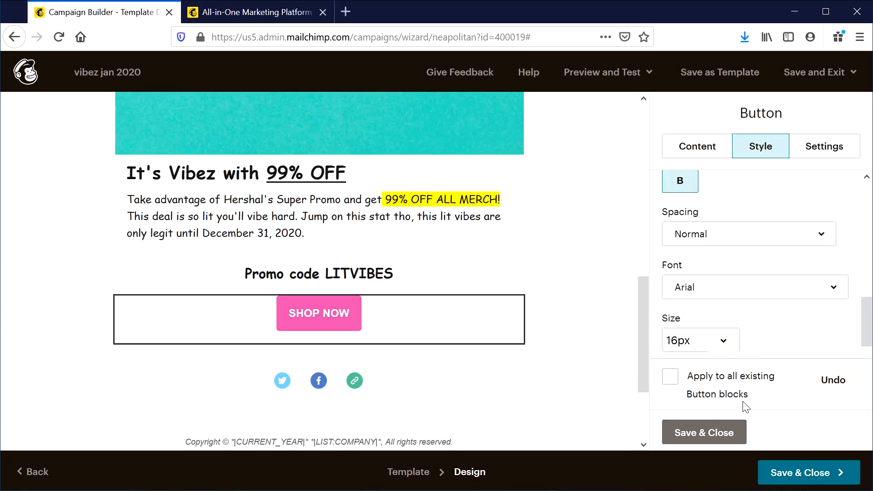
left_click(754, 287)
left_click(741, 175)
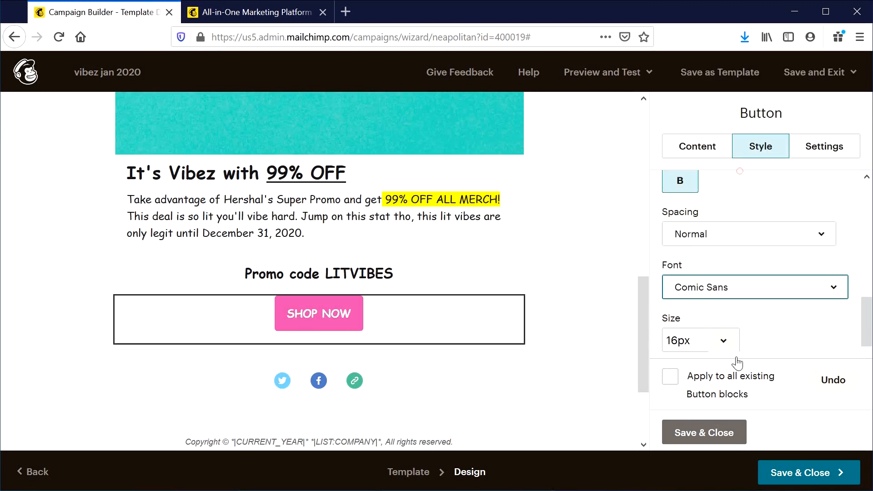
left_click(705, 433)
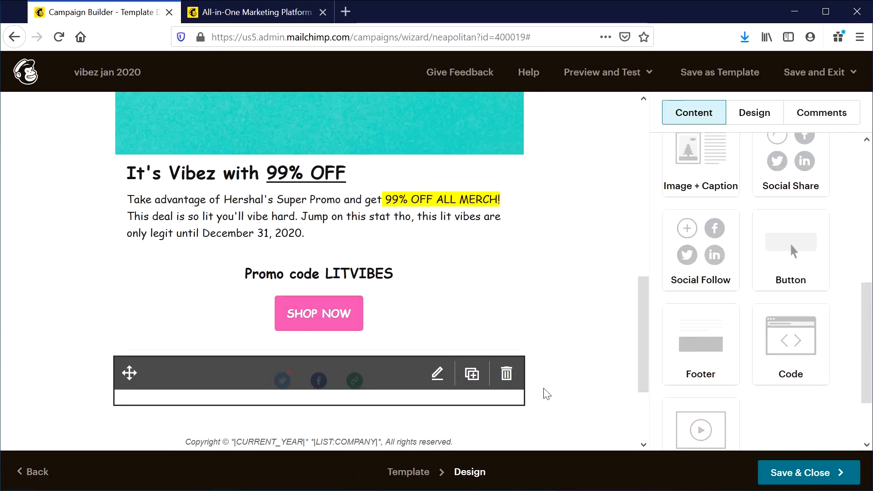
left_click(519, 389)
left_click(812, 242)
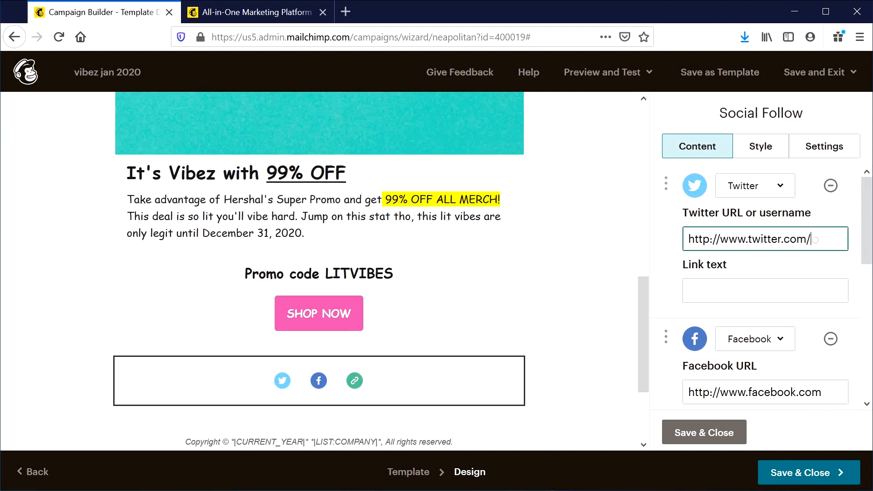
type("vibez")
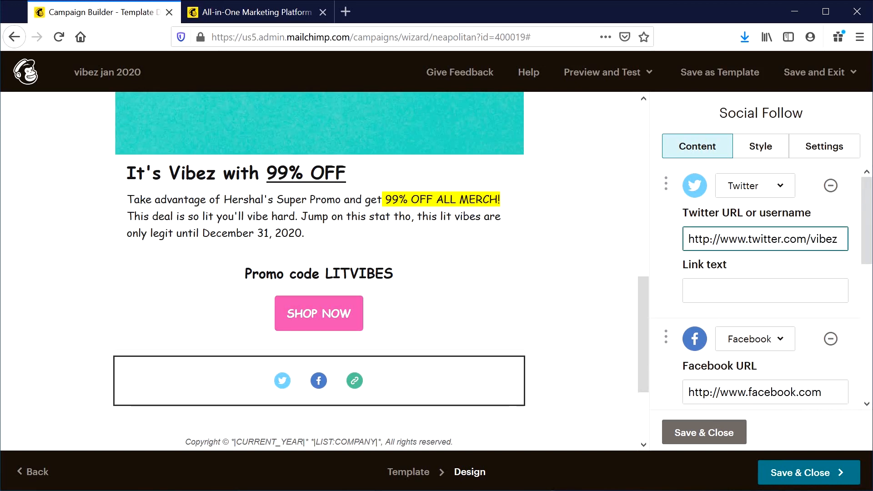
scroll(805, 282, "down", 3)
left_click(832, 236)
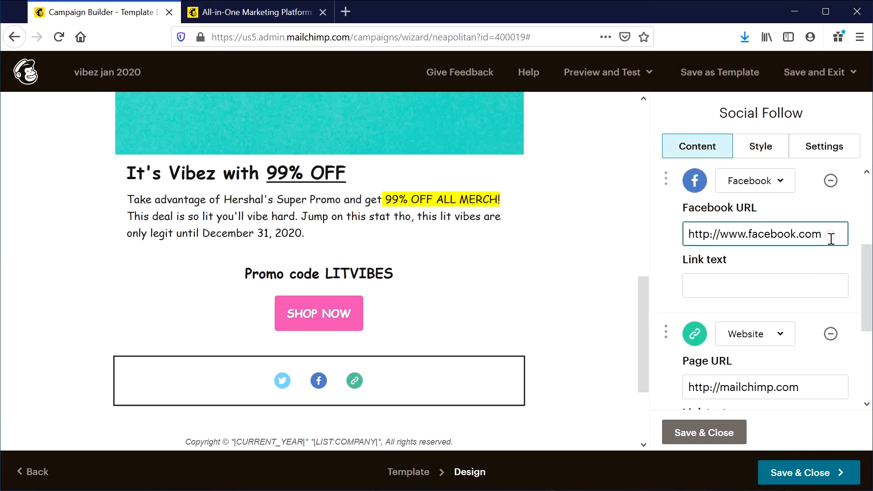
type("vibez")
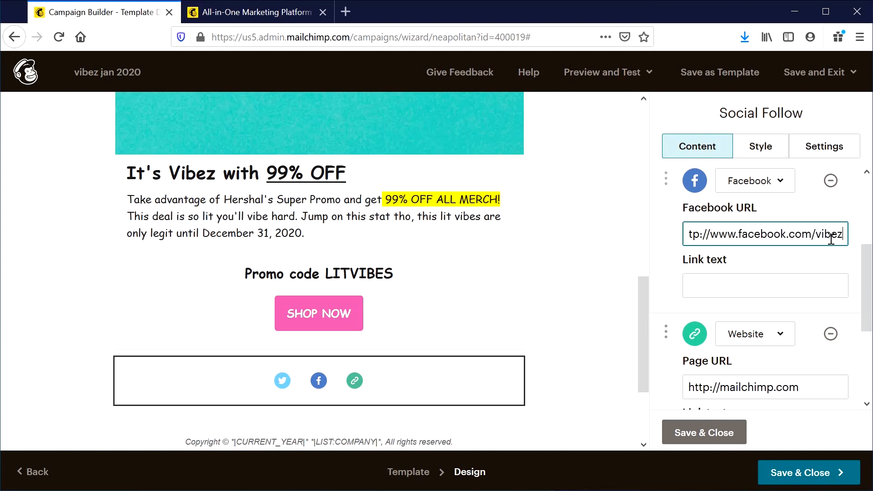
Step: Replace the Website service's page URL with the owner's personal website address
scroll(821, 240, "down", 3)
left_click(813, 231)
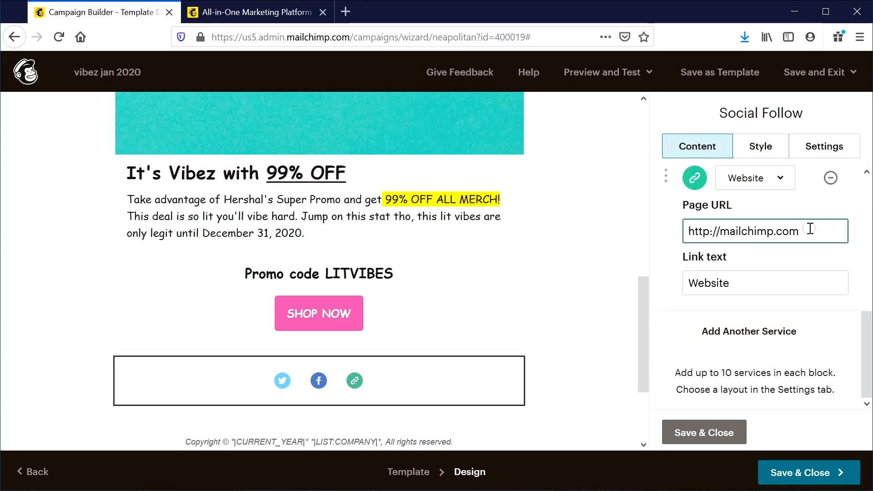
type("hershalpatel")
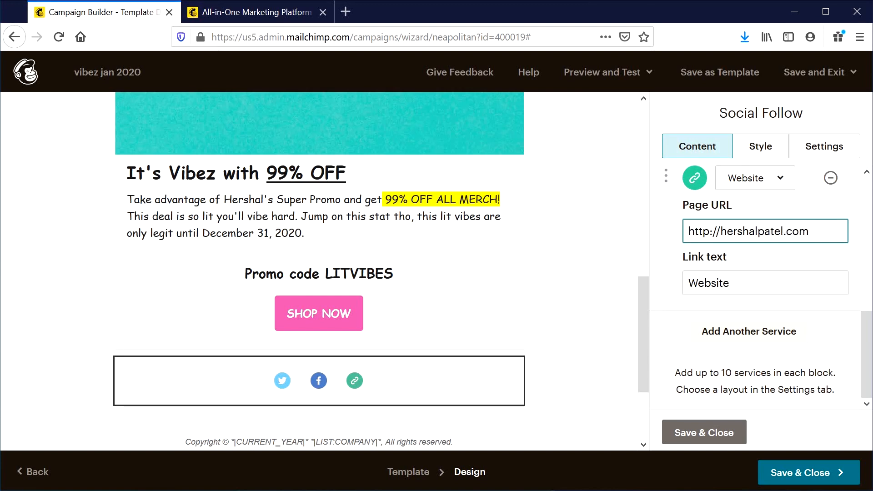
Step: Add a fourth service to the Social Follow block and set it to Snapchat
left_click(734, 341)
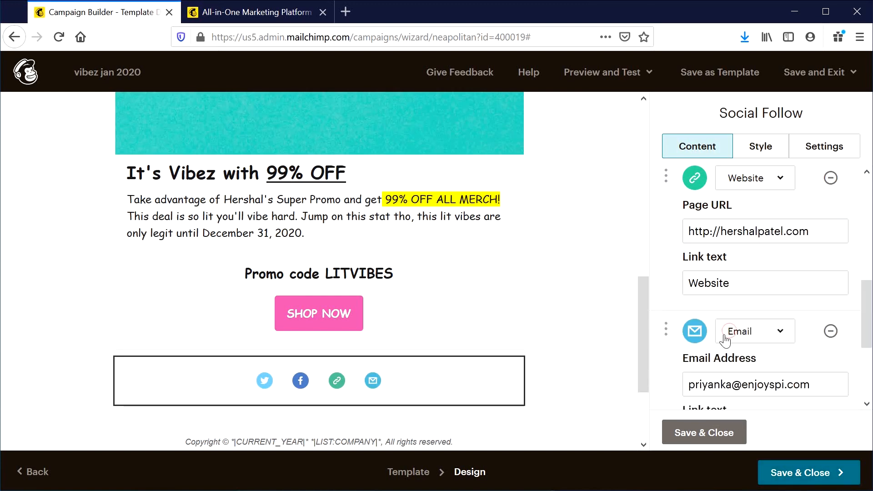
scroll(726, 328, "down", 3)
scroll(728, 319, "up", 2)
left_click(758, 257)
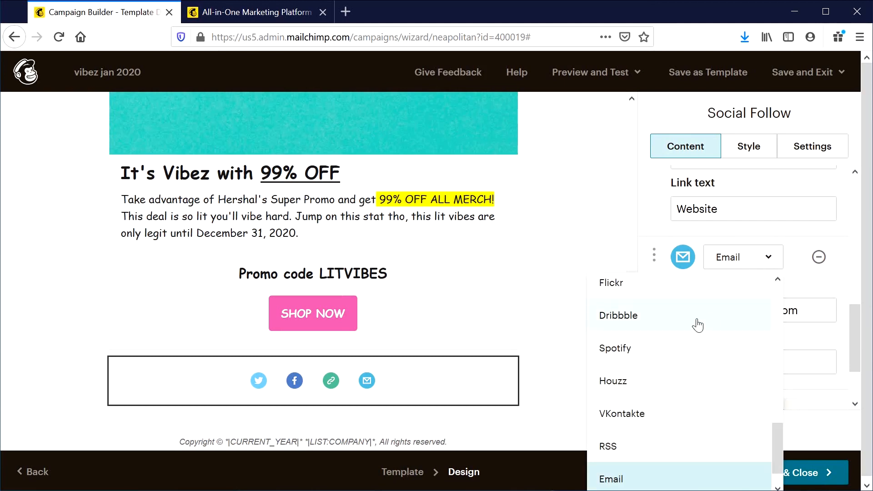
scroll(686, 432, "up", 6)
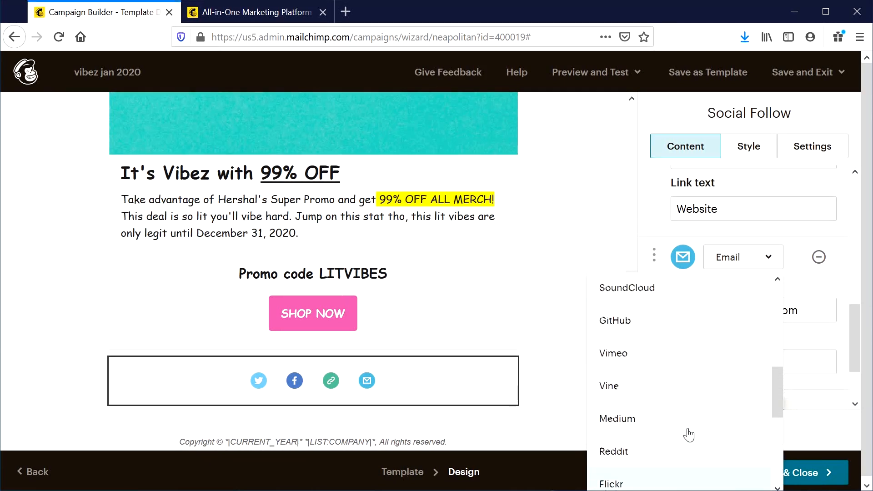
scroll(689, 432, "down", 2)
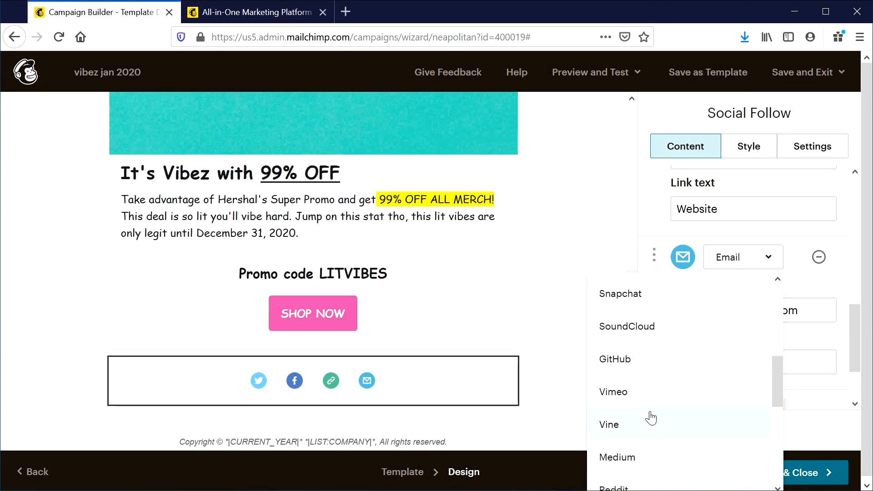
scroll(649, 416, "up", 4)
scroll(671, 416, "up", 3)
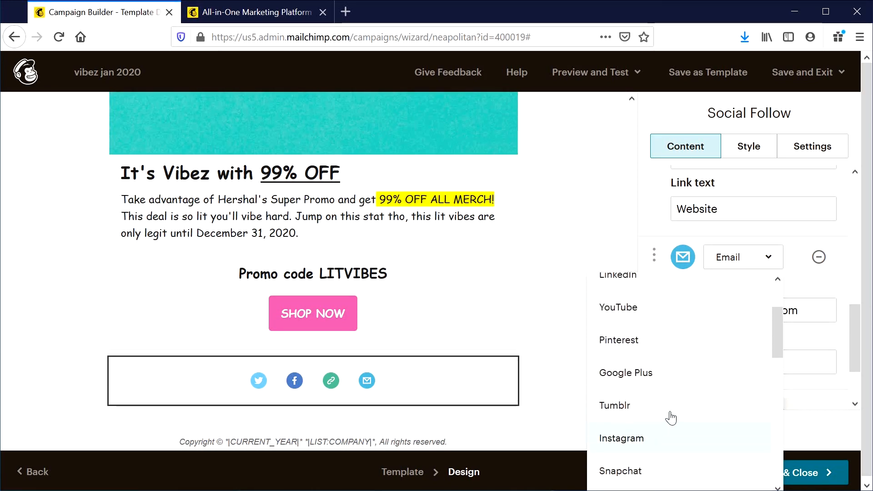
scroll(639, 354, "up", 1)
scroll(639, 354, "down", 5)
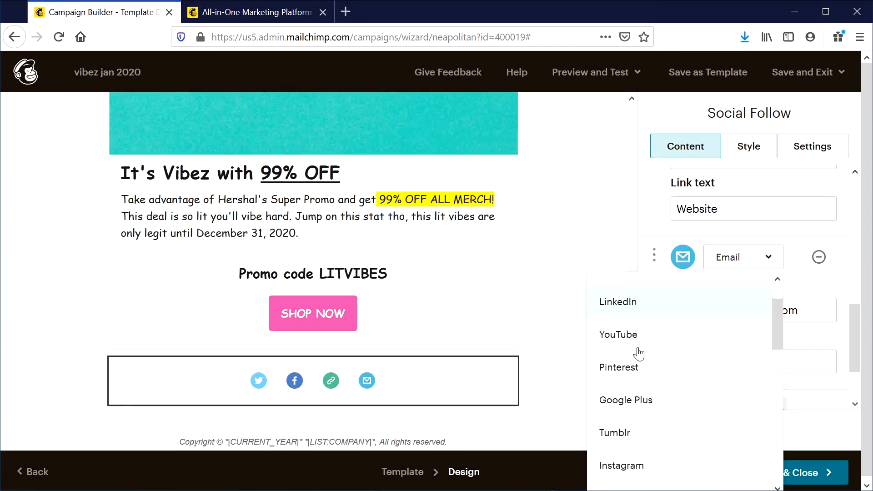
left_click(657, 331)
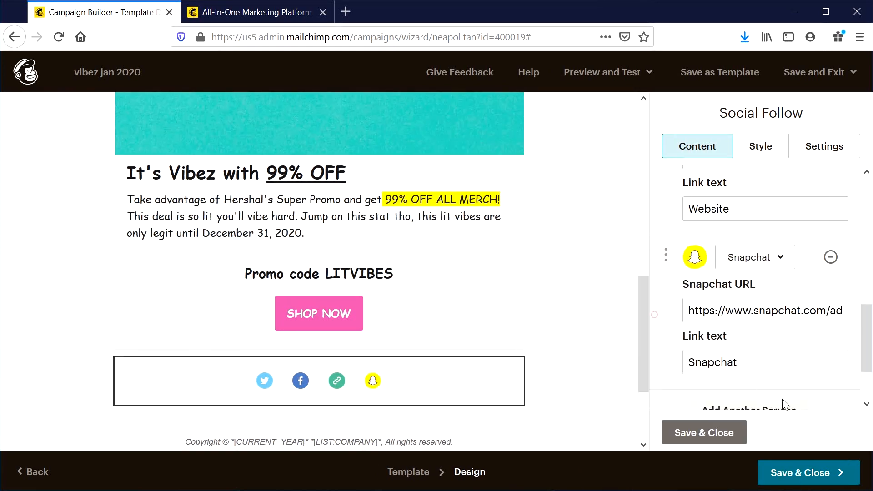
left_click(845, 309)
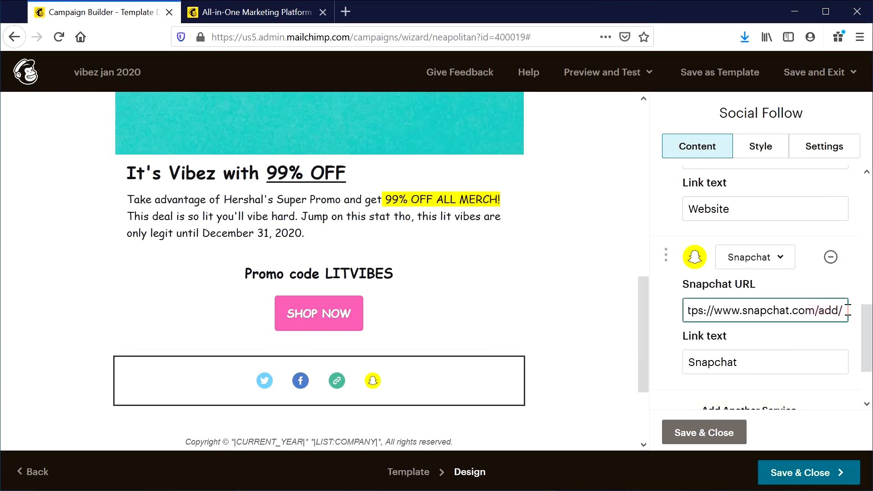
type("vibez")
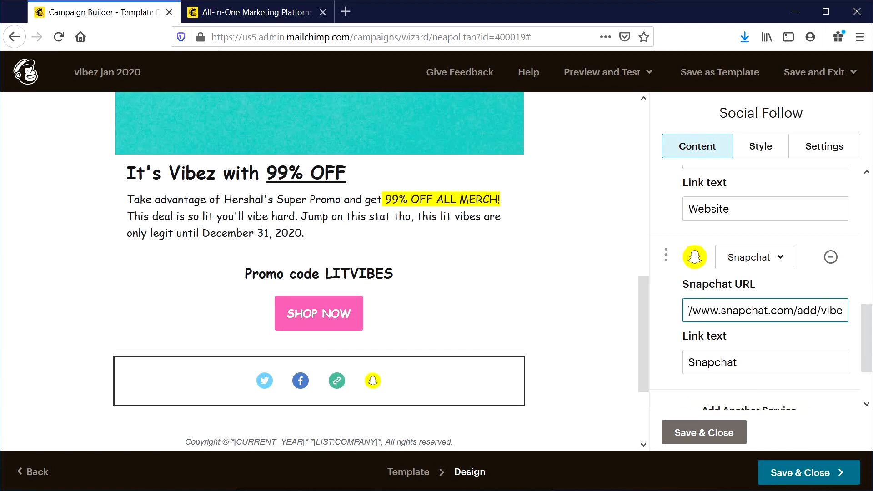
scroll(786, 313, "down", 3)
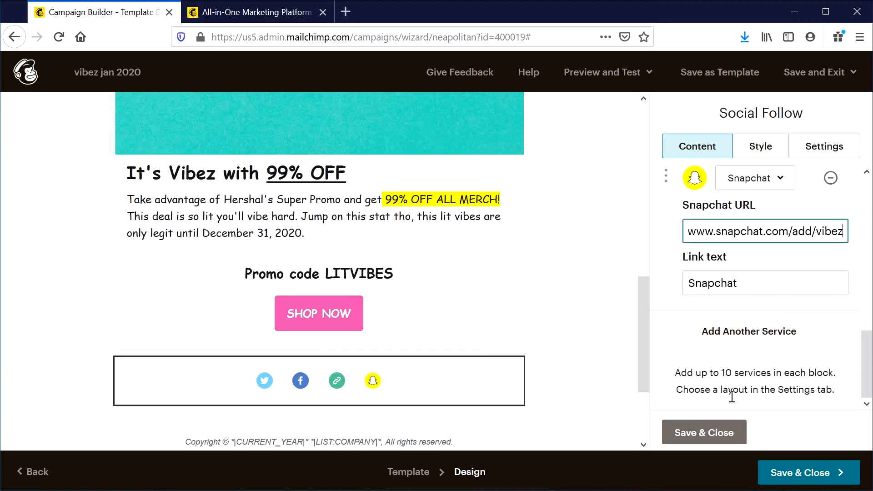
left_click(715, 431)
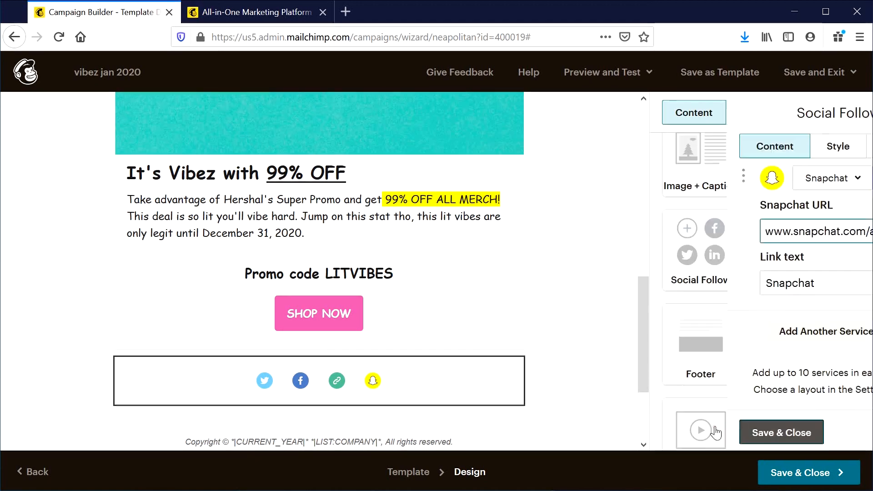
Step: Reopen the Social Follow block and change its layout to a horizontal row of large icons
left_click(321, 377)
left_click(815, 146)
left_click(784, 153)
left_click(805, 150)
scroll(750, 195, "down", 5)
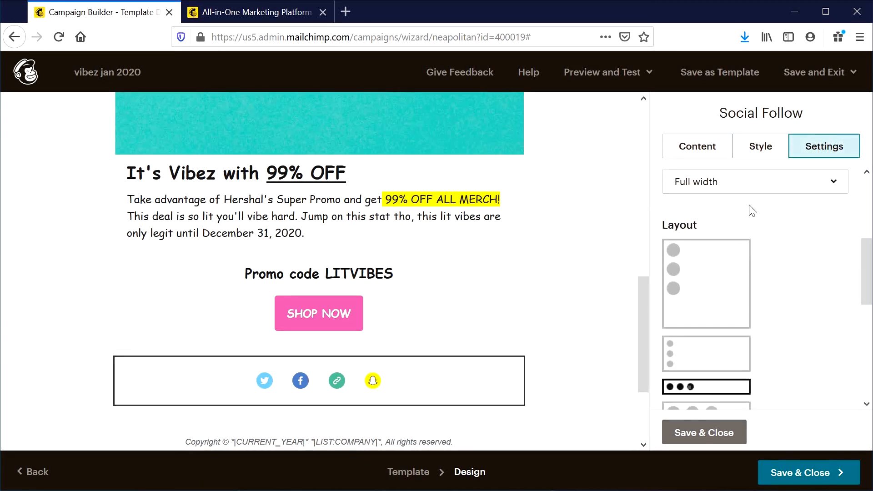
scroll(751, 211, "down", 1)
left_click(678, 243)
left_click(692, 365)
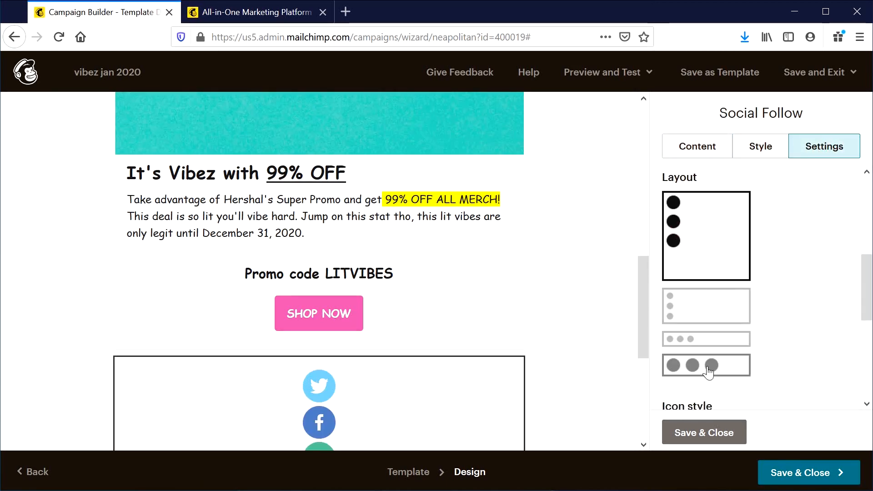
Step: Try the black and grey variants of the solid social icons, then return to the colored variant
scroll(806, 322, "down", 3)
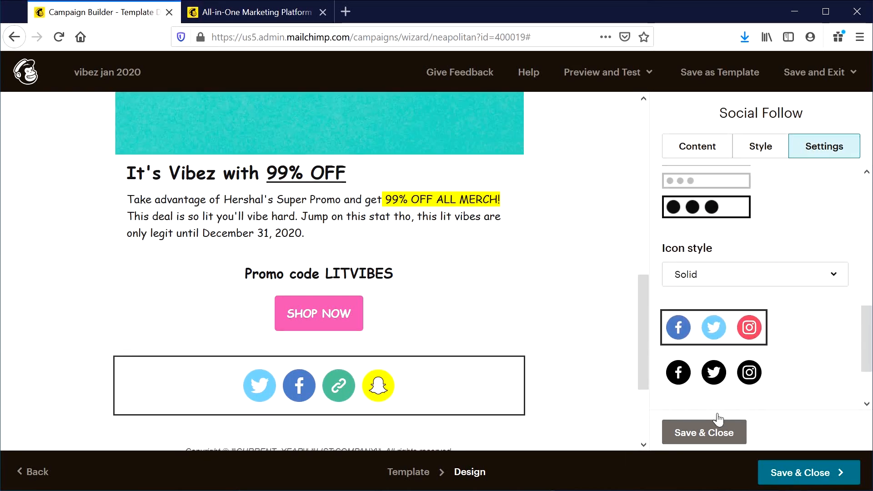
left_click(715, 371)
scroll(727, 349, "down", 2)
left_click(727, 349)
left_click(727, 382)
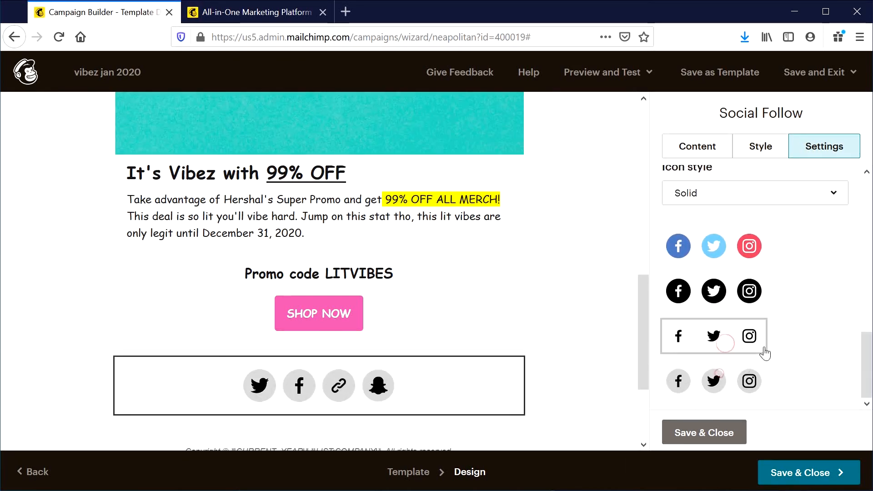
left_click(726, 248)
Step: Set the social icon style to Outlined and save the Social Follow block
left_click(765, 194)
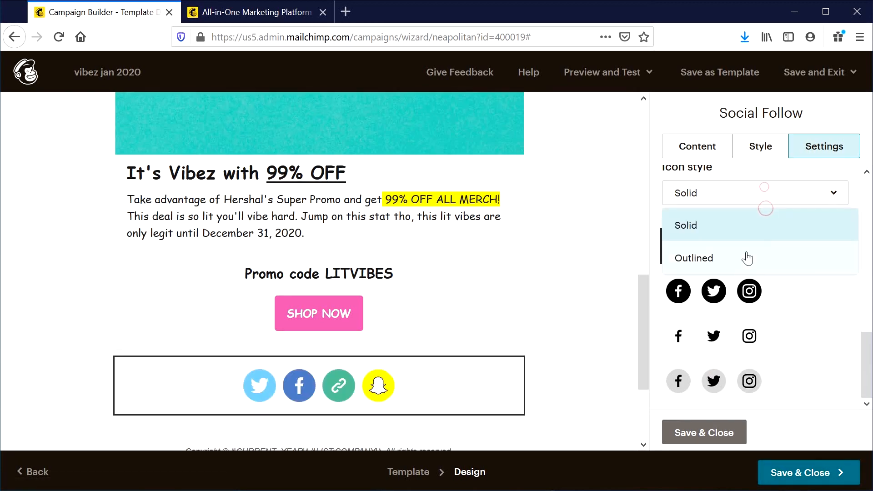
left_click(745, 254)
left_click(694, 433)
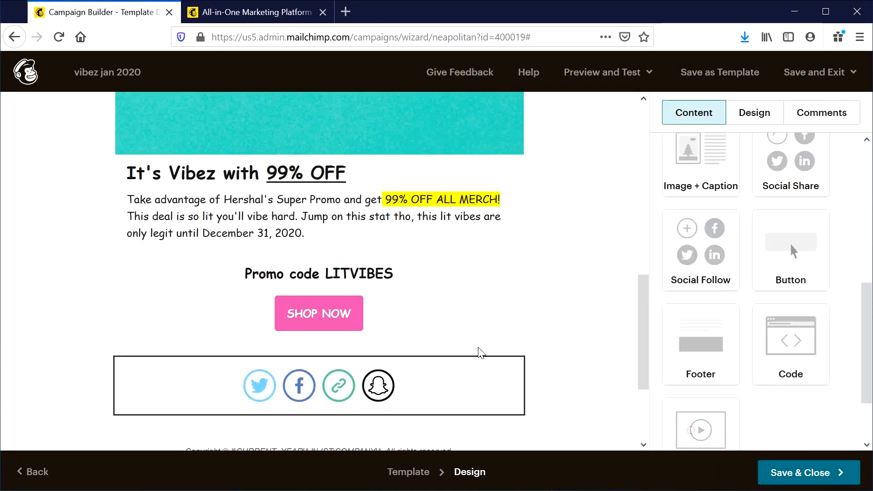
Step: Open the Footer block for editing and remove the word "Copyright" from its first line
scroll(477, 350, "down", 3)
left_click(287, 324)
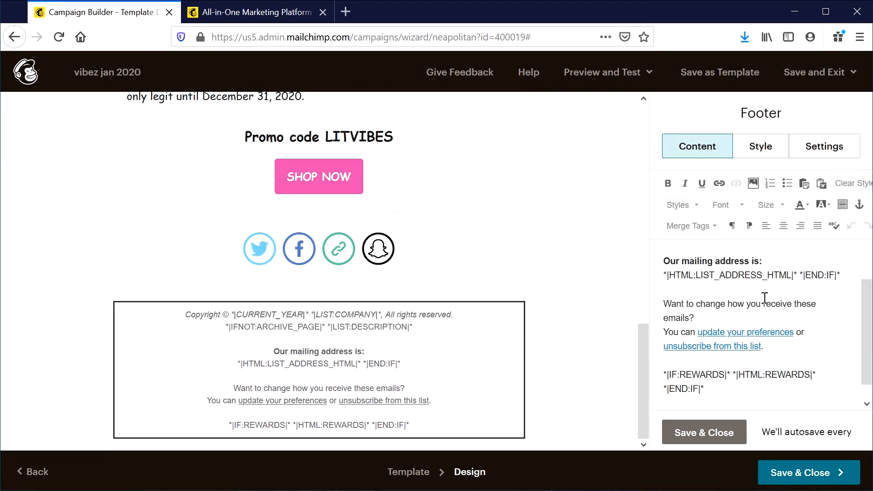
scroll(806, 335, "down", 1)
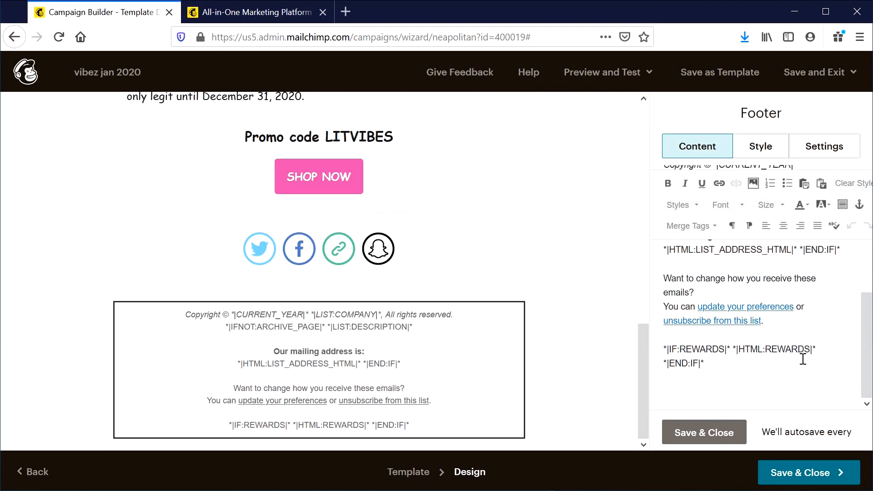
scroll(748, 364, "up", 3)
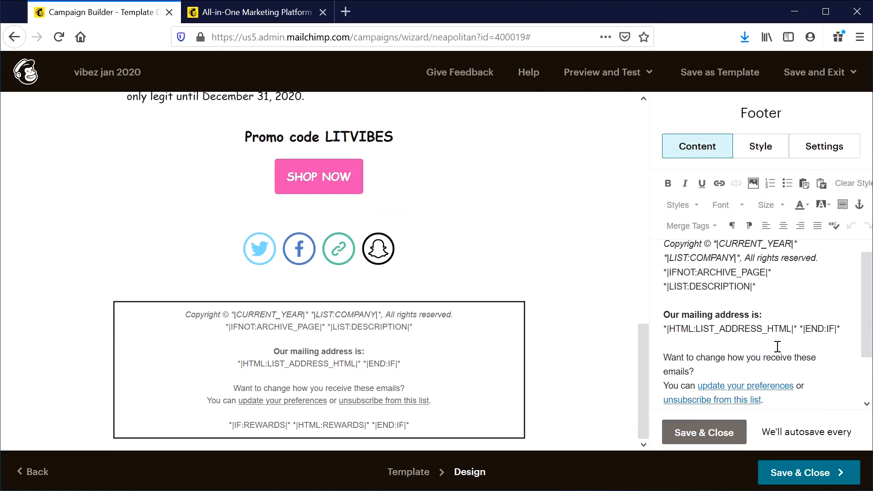
scroll(778, 347, "up", 3)
scroll(778, 348, "up", 3)
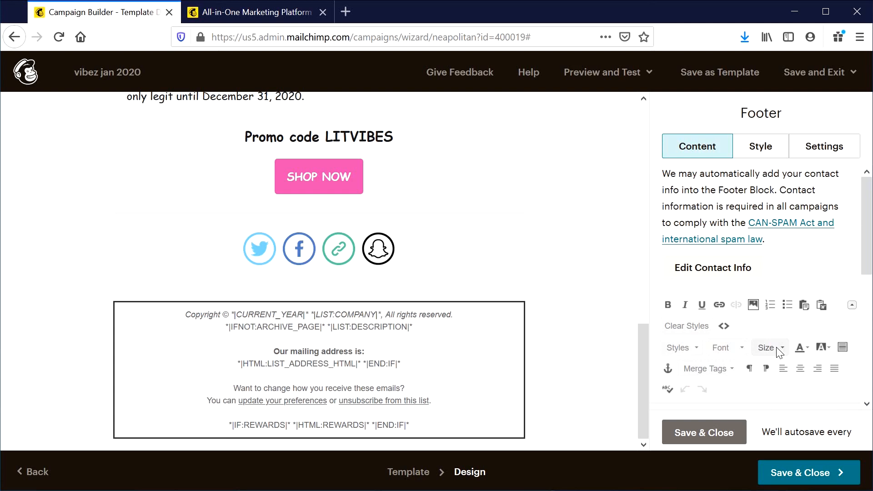
scroll(779, 352, "down", 3)
scroll(776, 346, "up", 3)
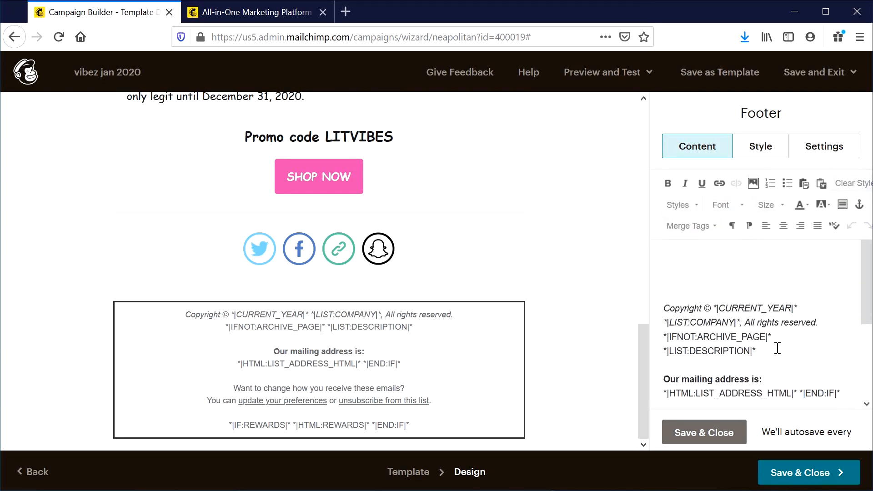
double_click(705, 310)
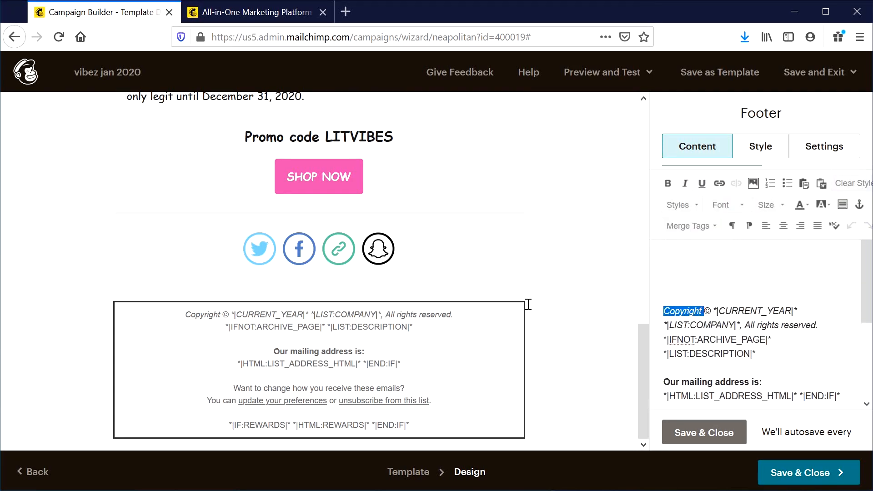
key("BackSpace")
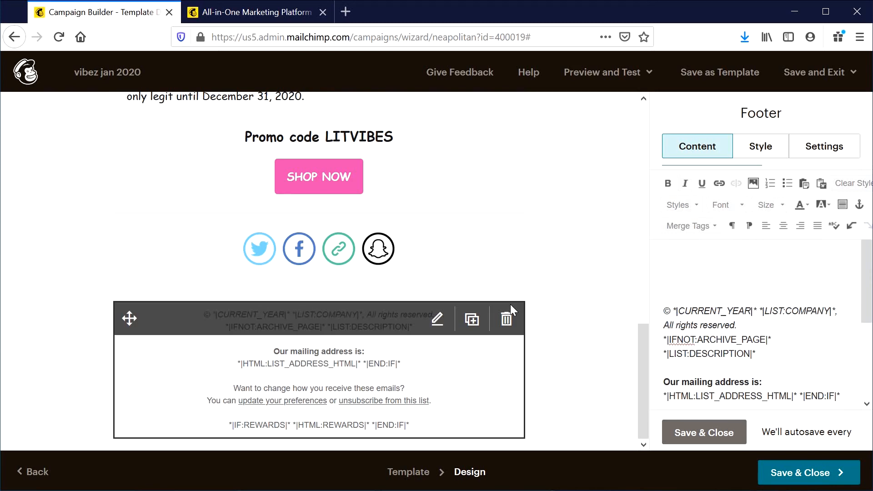
Step: Replace the *|LIST:COMPANY|* merge tag in the footer with the owner's first name followed by "'s Vibez Merch Lit Shop"
key("ctrl+shift+Right")
key("ctrl+shift+Right")
key("ctrl+shift+Right")
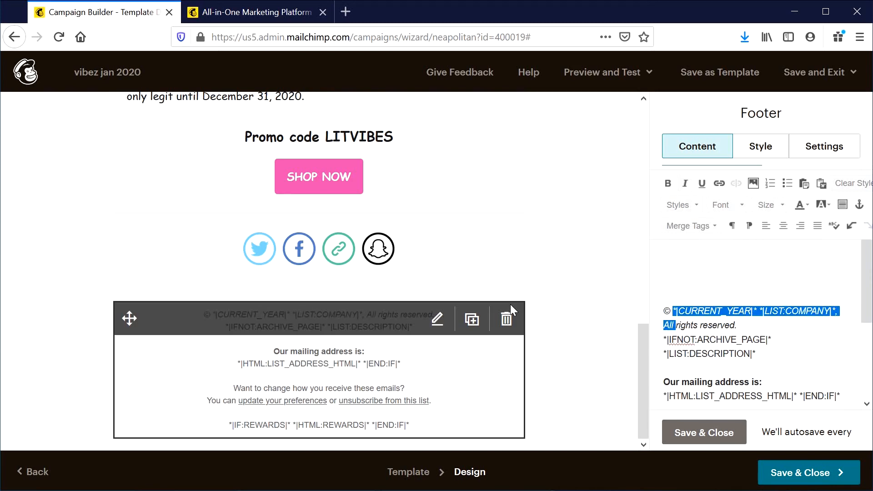
key("Left")
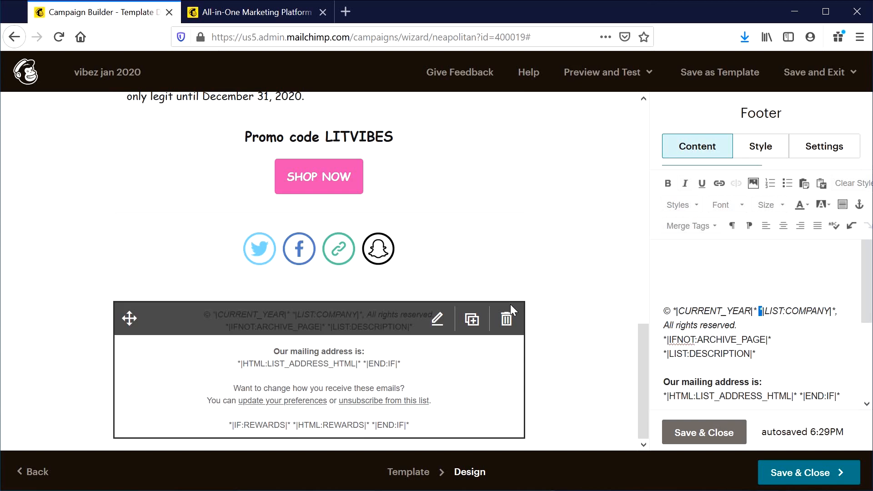
key("shift+Right")
key("shift+Right")
key("shift+Right")
key("shift+Right")
key("shift+Right")
key("shift+Right")
key("shift+Right")
key("shift+Right")
key("shift+Right")
key("shift+Right")
key("shift+Right")
key("shift+Right")
key("shift+Right")
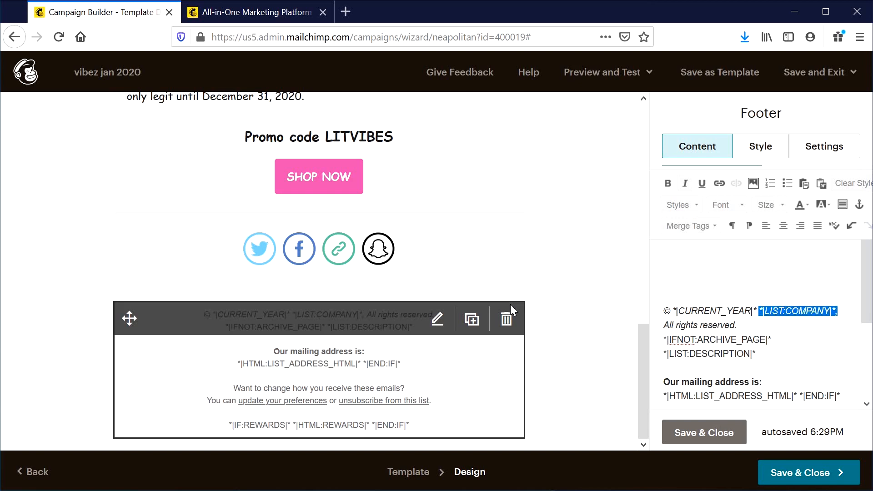
key("Delete")
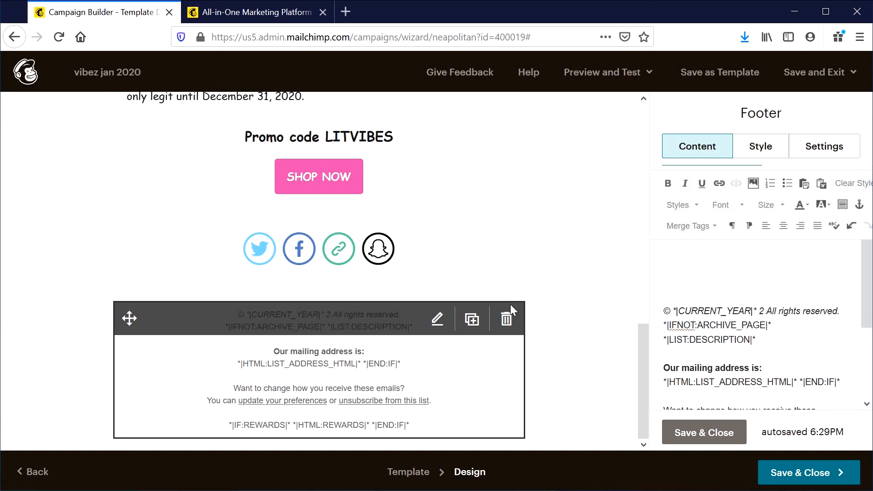
type("Hershal Patel")
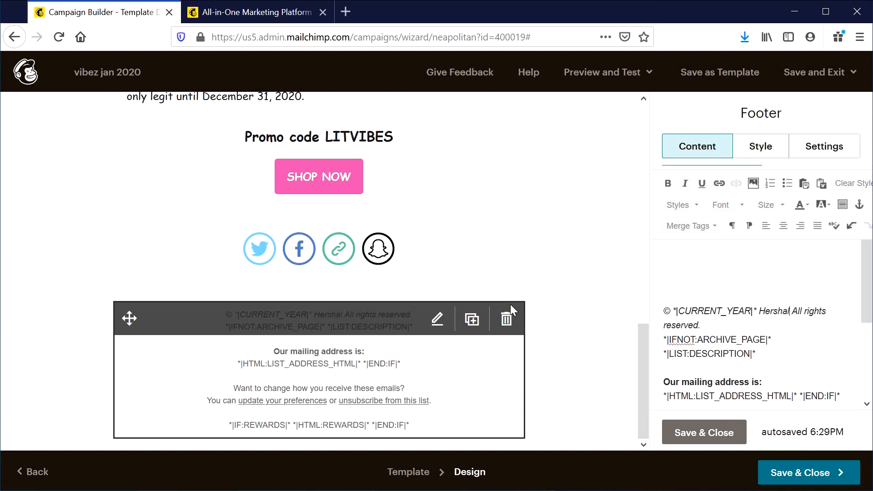
key("BackSpace")
key("BackSpace")
key("BackSpace")
key("BackSpace")
key("BackSpace")
key("BackSpace")
type("'s Vib")
type("ez M")
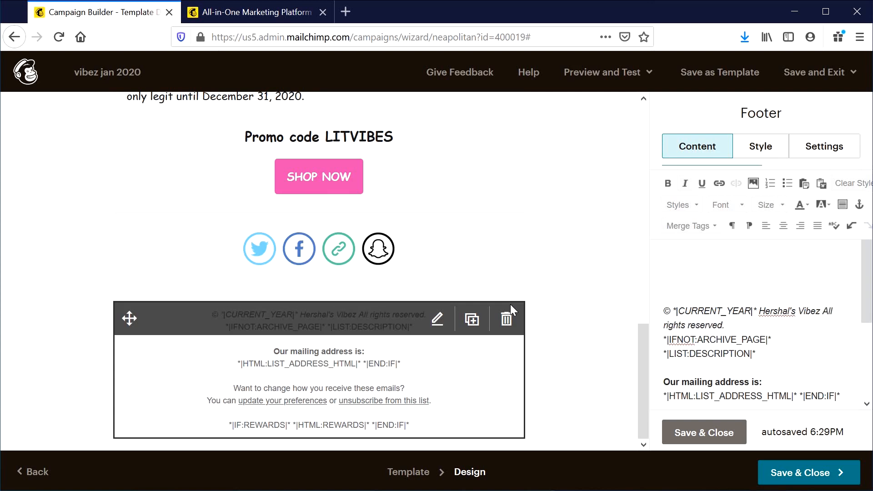
type("erch Lit")
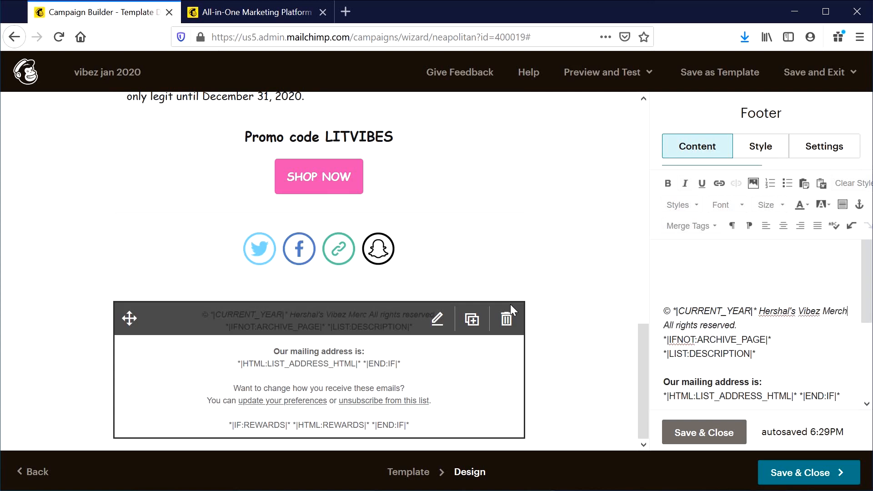
type("hop")
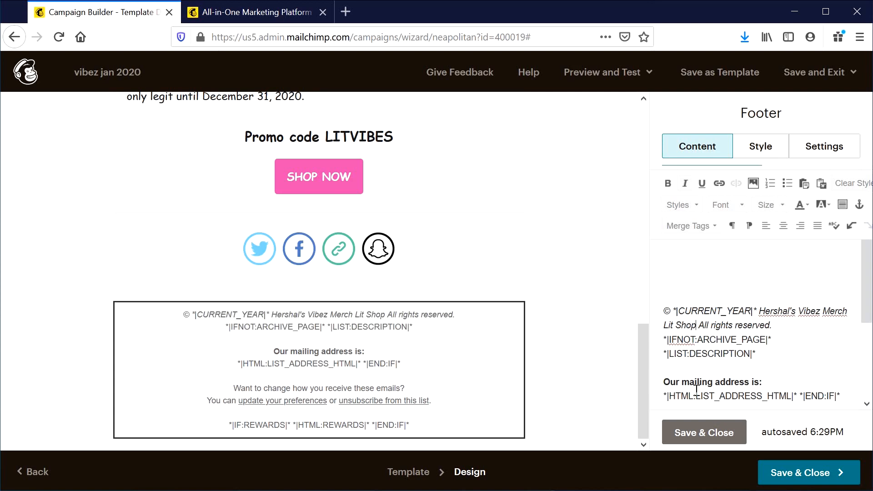
Step: Delete "All rights reserved." after the shop name, keeping the *|IFNOT:ARCHIVE_PAGE|* merge tag on its own line
key("ctrl+shift+Right")
key("ctrl+shift+Right")
key("ctrl+shift+Right")
key("ctrl+shift+Right")
key("ctrl+shift+Right")
key("ctrl+shift+Right")
key("ctrl+shift+Left")
key("ctrl+shift+Left")
key("BackSpace")
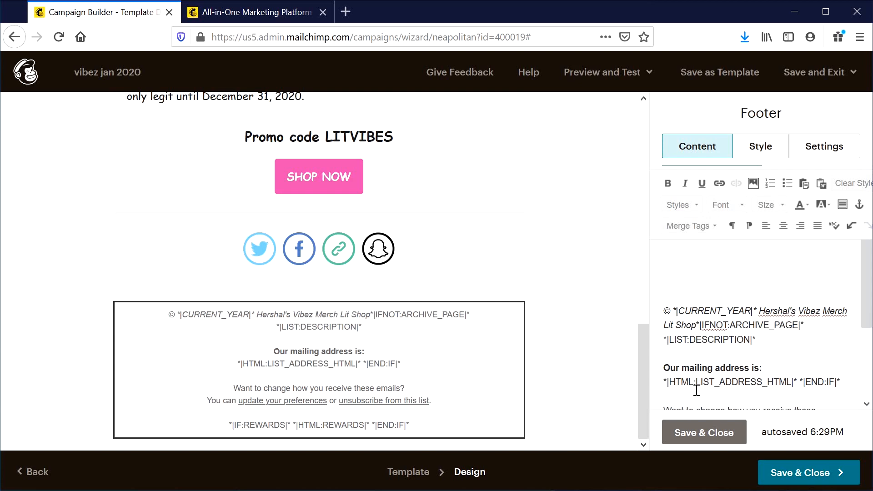
key("shift+Return")
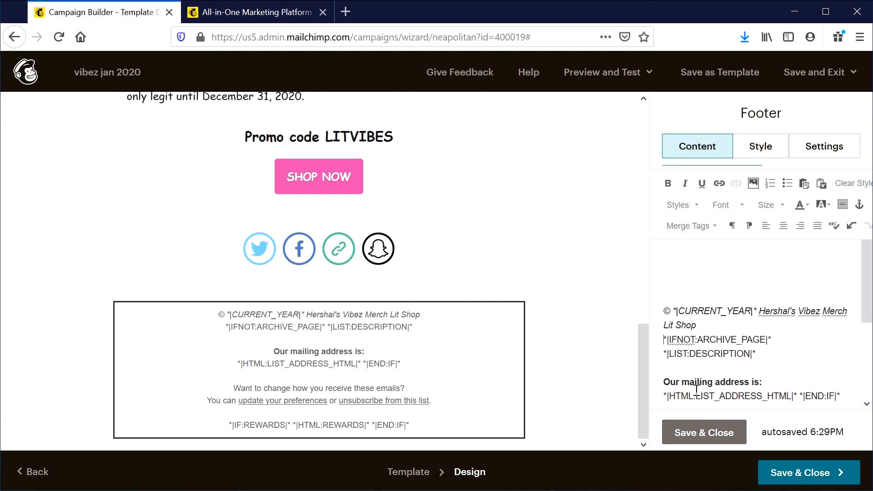
Step: Delete the archive-page and list-description merge tags, then the "Our mailing address is:" heading with its address merge tags
key("shift+Down")
key("shift+Down")
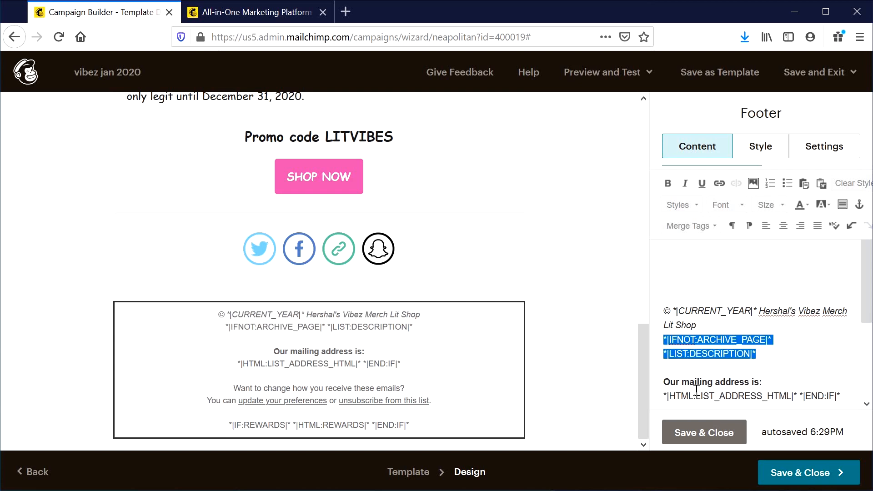
key("BackSpace")
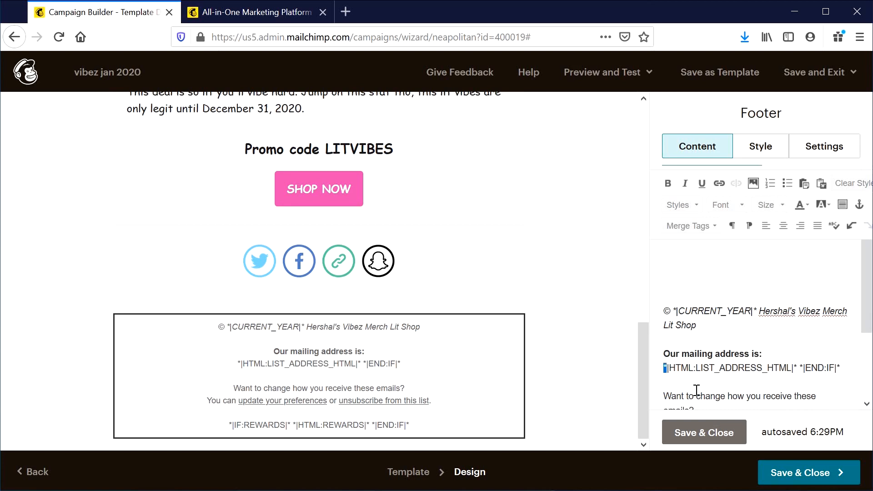
key("shift+Down")
key("shift+Down")
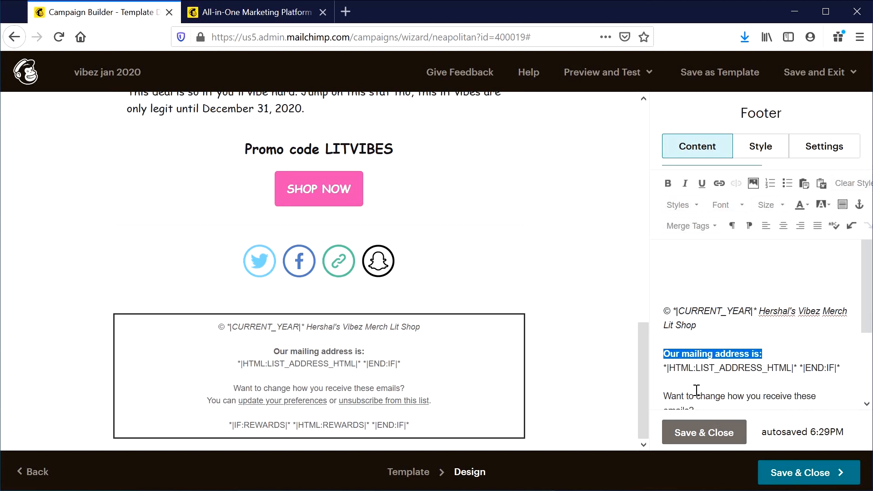
key("BackSpace")
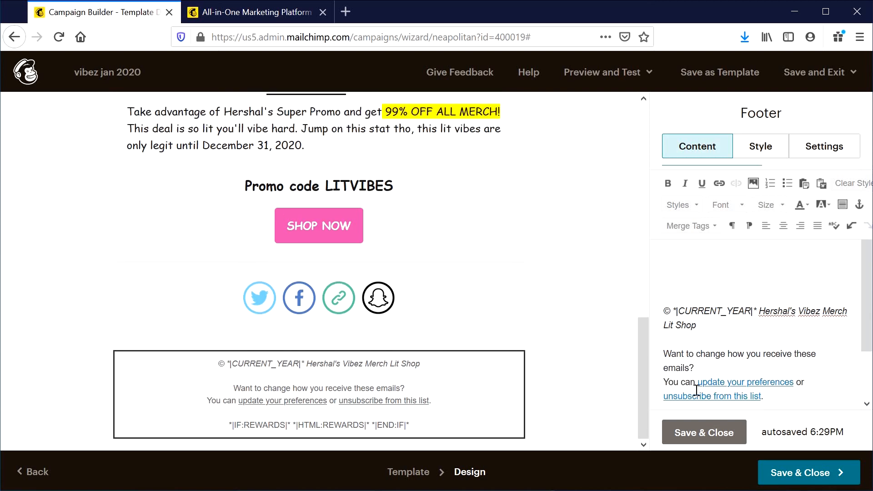
Step: Add the shop's postal address beneath its name, with the street on one line and the locality, country and postal code below
key("Return")
type("13")
key("BackSpace")
type("23 ")
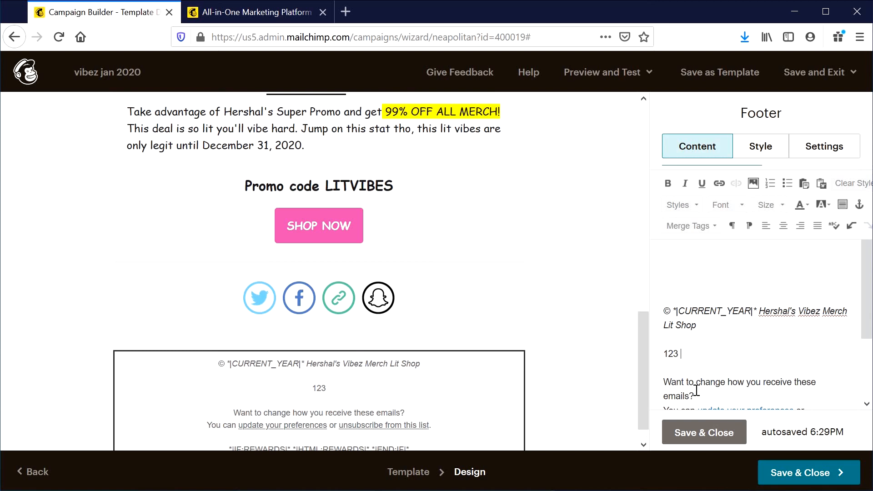
type("Street Blvd.")
key("shift+Return")
type("Anyw")
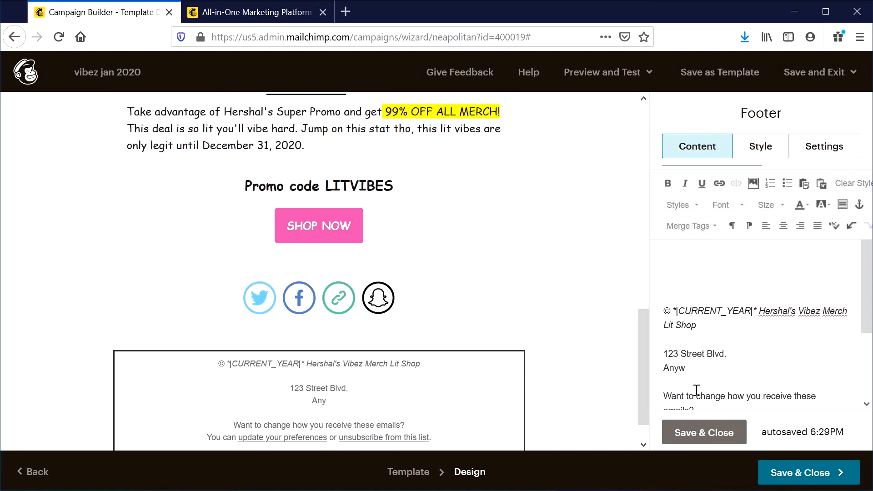
type("here, USA 777777")
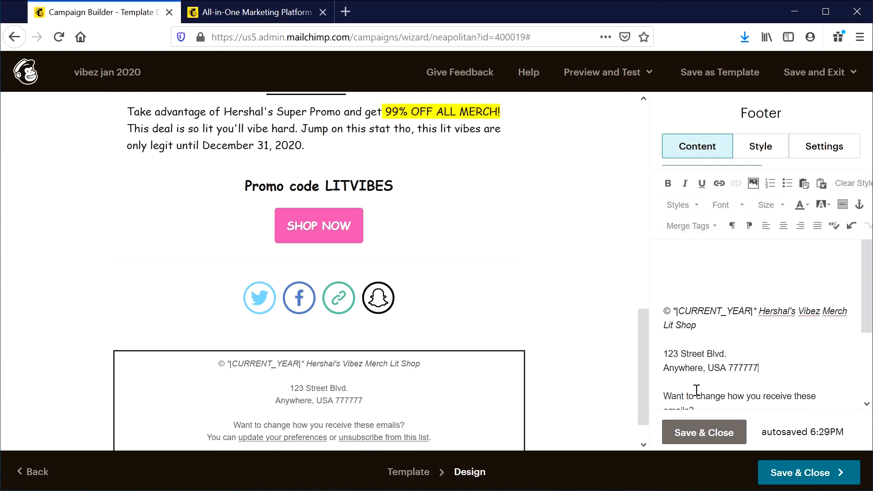
key("BackSpace")
Step: Delete the sentence "Want to change how you receive these emails?" from the footer
scroll(697, 390, "down", 1)
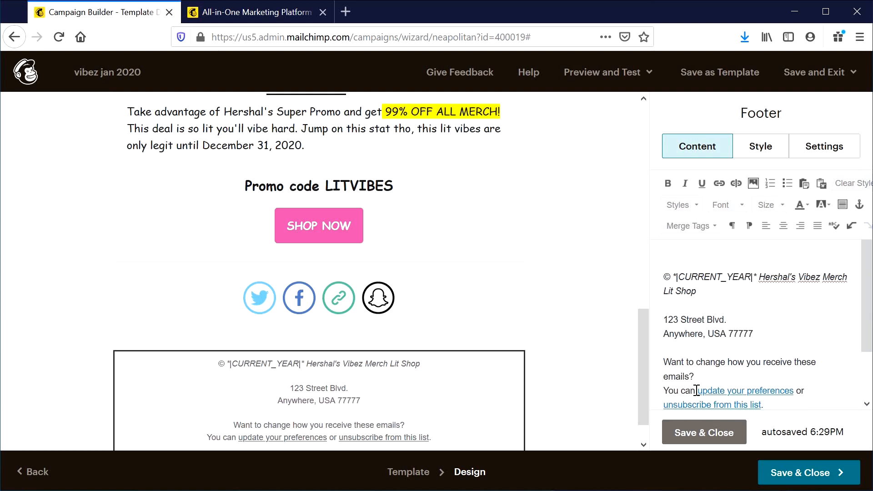
scroll(697, 390, "down", 1)
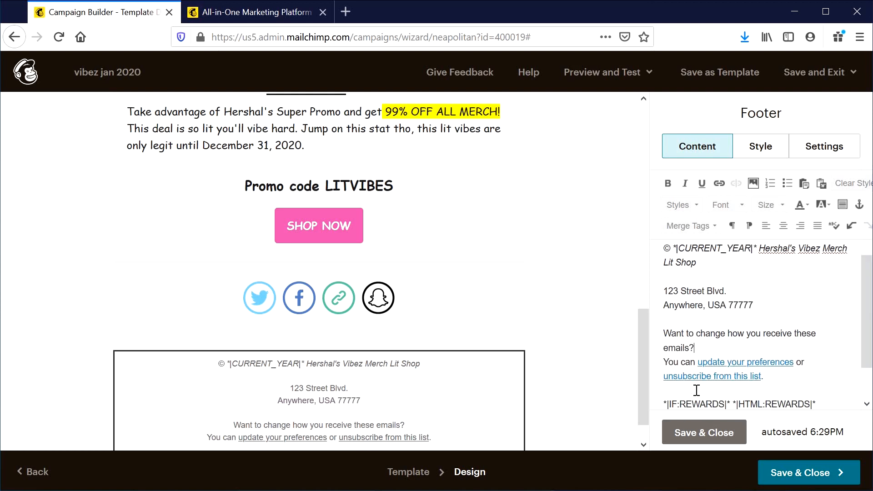
key("ctrl+shift+Left")
key("ctrl+shift+Left")
key("ctrl+shift+Left")
key("ctrl+shift+Left")
key("ctrl+shift+Left")
key("ctrl+shift+Left")
key("ctrl+shift+Left")
key("ctrl+shift+Left")
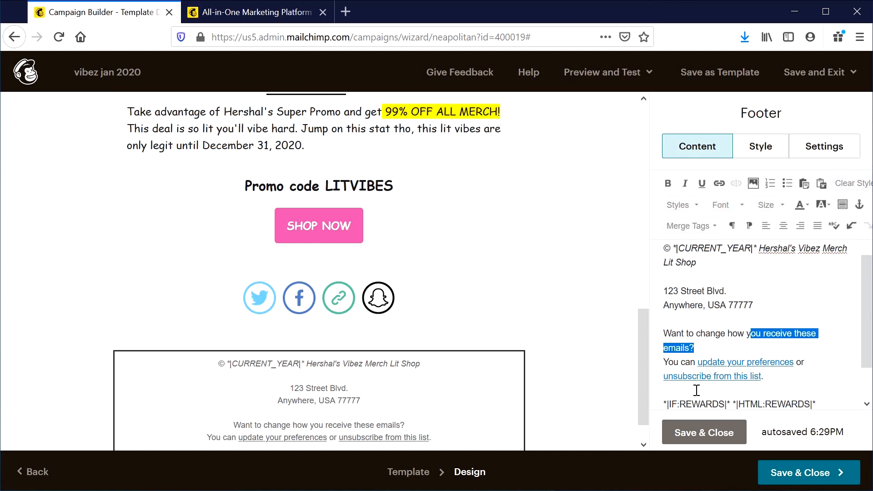
key("BackSpace")
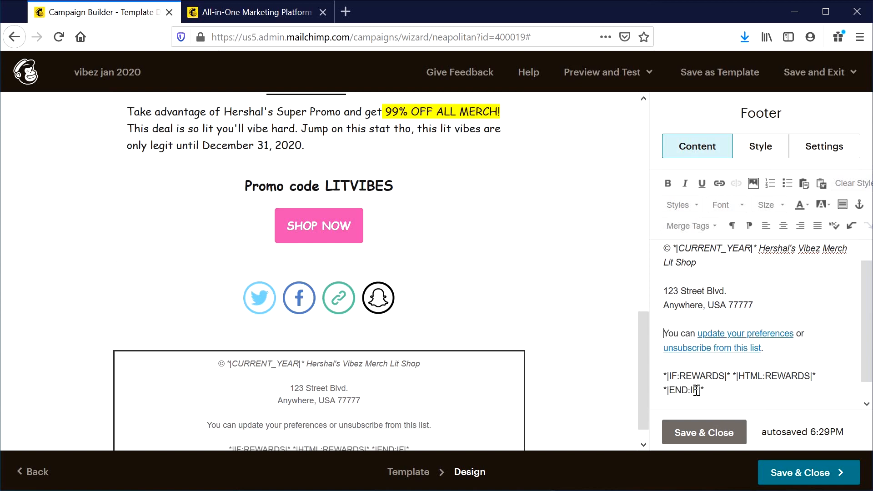
Step: Shorten "You can update your preferences" in the footer to the linked word "Preferences"
key("shift+Right")
key("shift+Right")
key("shift+Right")
key("shift+Right")
key("shift+Right")
key("shift+Right")
key("shift+Right")
key("shift+Right")
key("shift+Right")
key("shift+Right")
key("shift+Right")
key("shift+Right")
key("shift+Right")
key("shift+Right")
key("shift+Right")
key("shift+Right")
key("BackSpace")
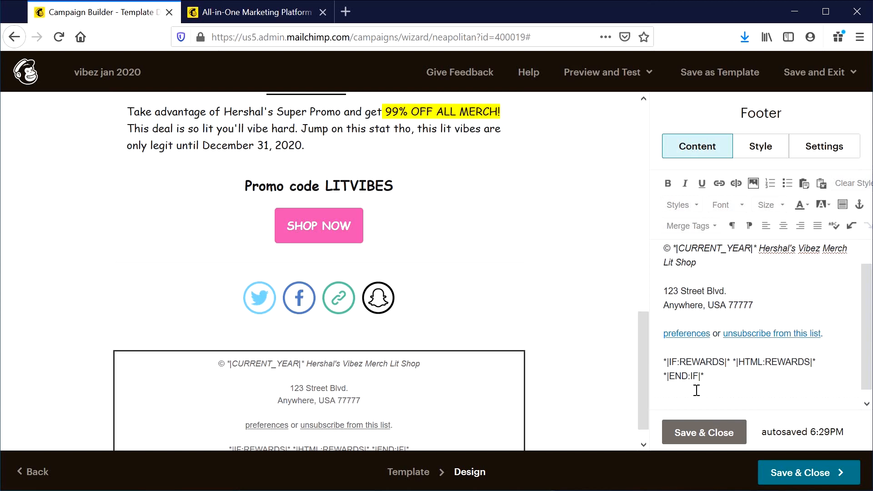
type("P")
key("BackSpace")
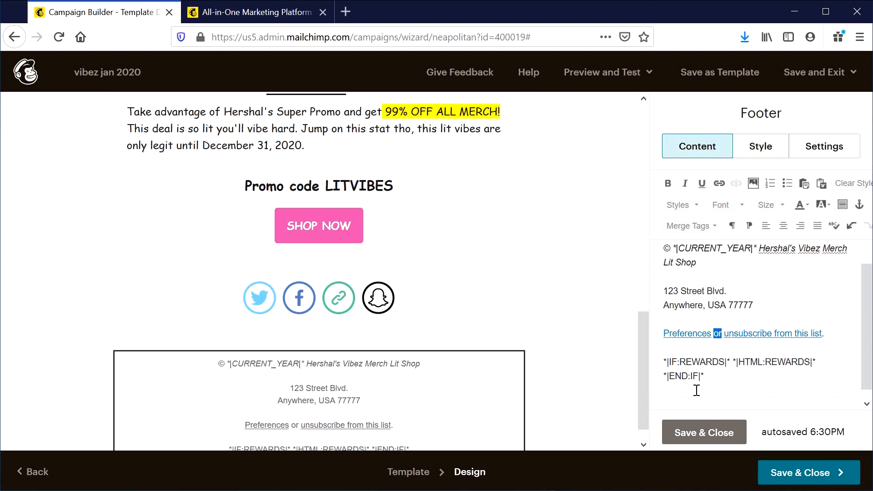
Step: Replace "or" between the footer links with "|" and shorten the second link's text to "Unsubscribe"
type("-")
key("BackSpace")
type("|")
key("BackSpace")
type("U")
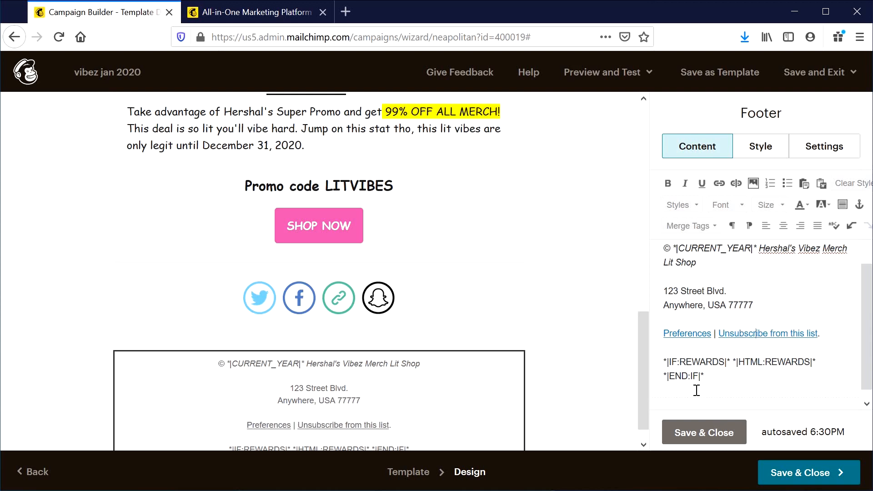
key("shift+Right")
key("shift+Right")
key("shift+Right")
key("shift+Right")
key("shift+Right")
key("BackSpace")
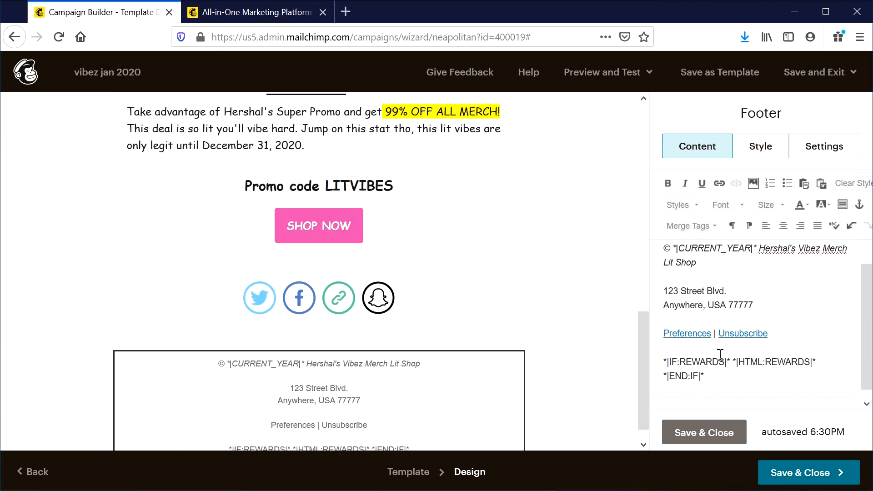
left_click_drag(725, 378, 638, 351)
left_click(717, 370)
left_click_drag(717, 376, 640, 360)
left_click(727, 382)
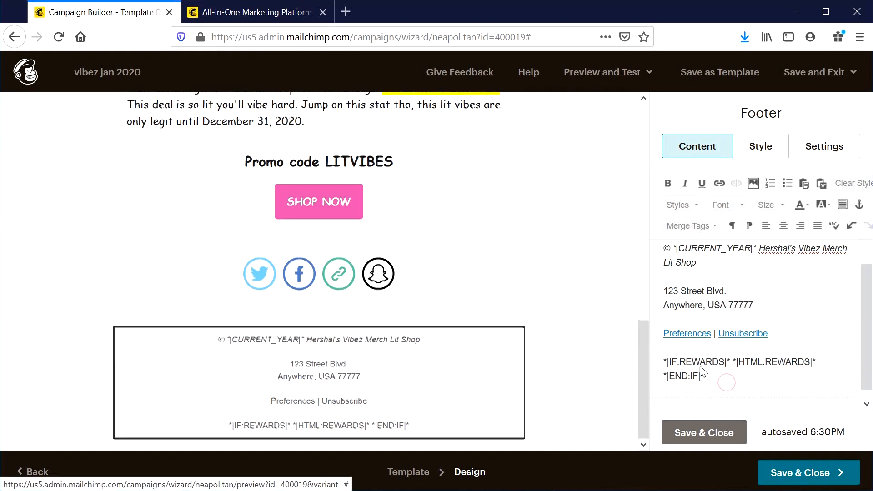
left_click_drag(733, 376, 634, 360)
left_click(732, 382)
left_click_drag(732, 382, 607, 361)
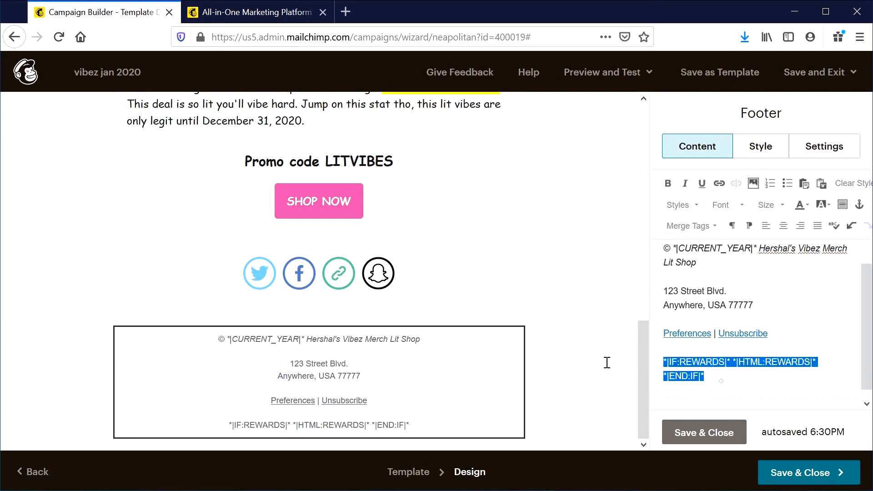
left_click(712, 378)
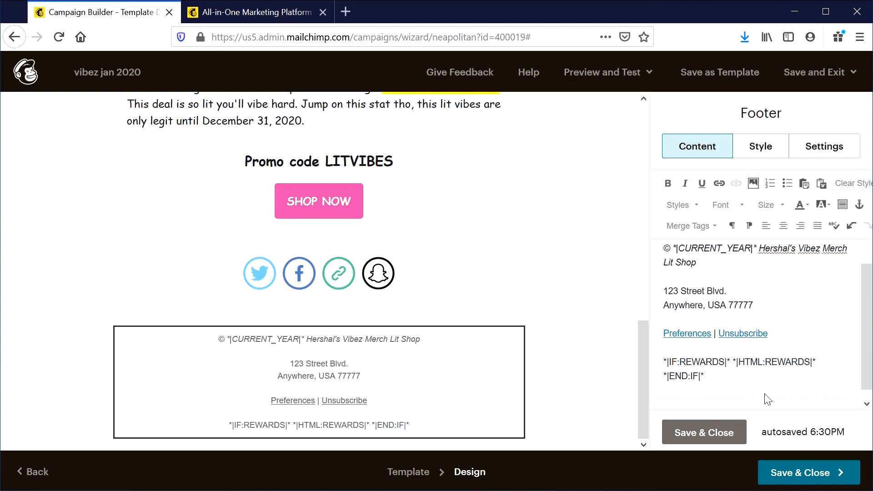
Step: Delete the rewards merge tags beneath the Preferences and Unsubscribe links, and save and close the footer block
left_click_drag(722, 379, 563, 347)
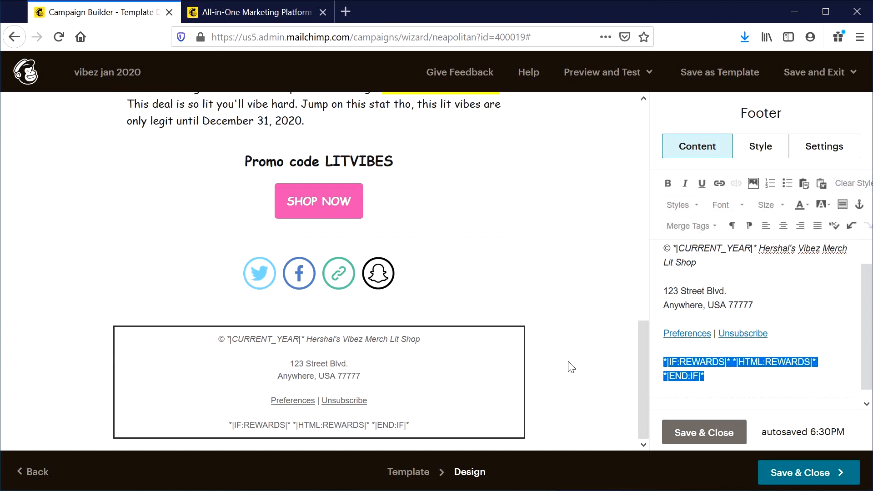
key("BackSpace")
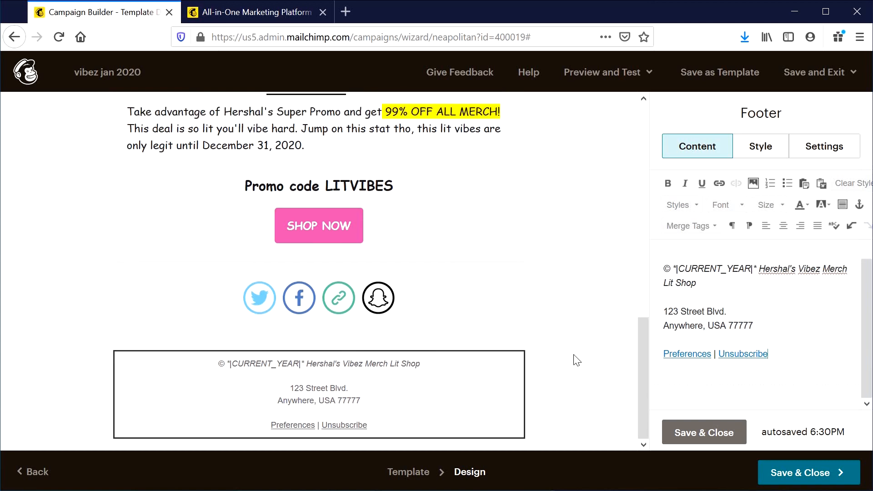
left_click(704, 433)
Step: Look over the finished email from top to bottom, and save and close the design
scroll(563, 382, "up", 10)
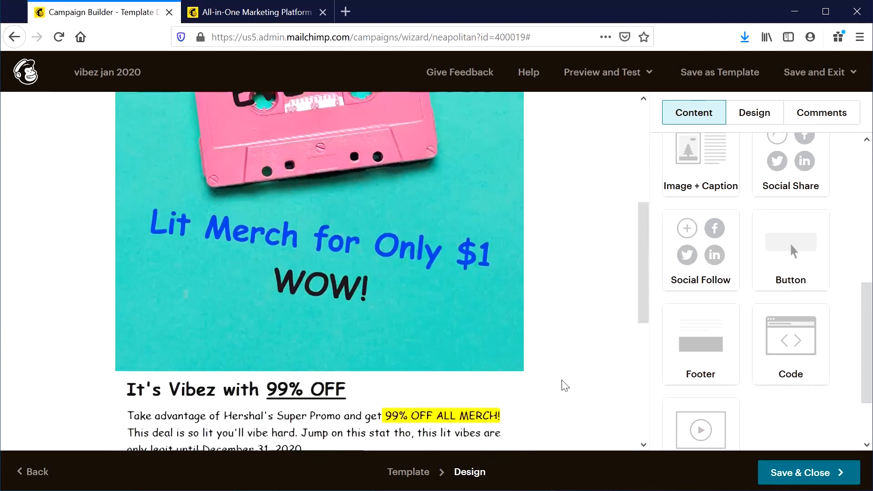
scroll(566, 386, "up", 3)
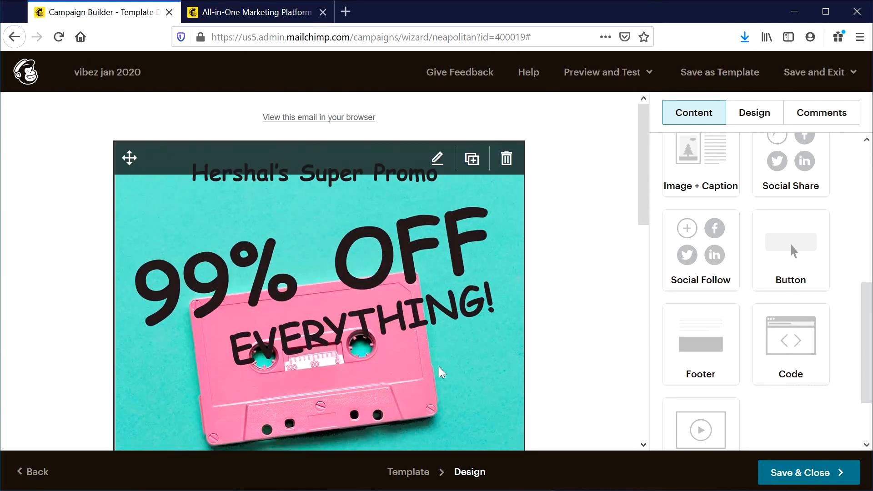
scroll(519, 345, "down", 12)
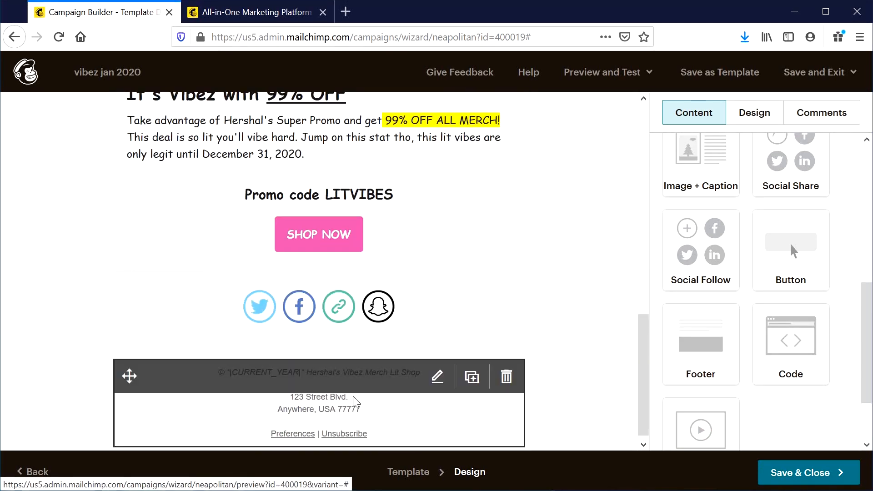
left_click(792, 479)
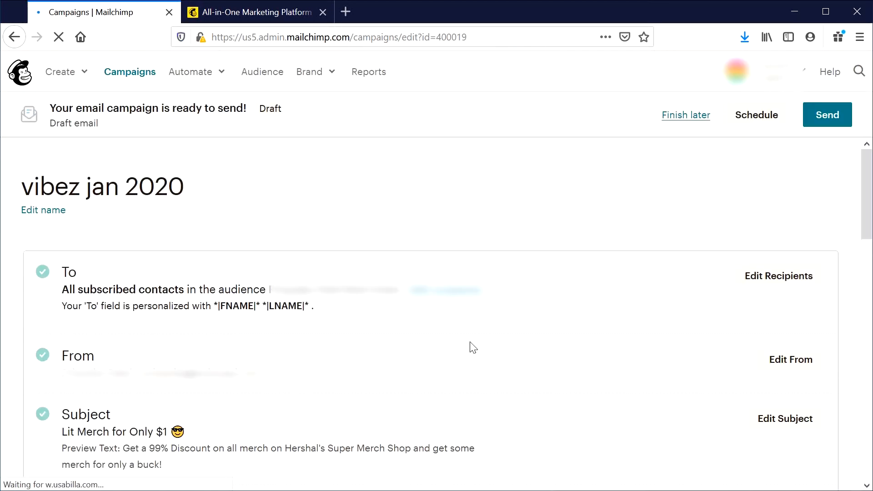
Step: Check the domain choices for the campaign link and save the URL with the [Generate Randomly] domain option
scroll(473, 345, "down", 3)
scroll(475, 348, "down", 10)
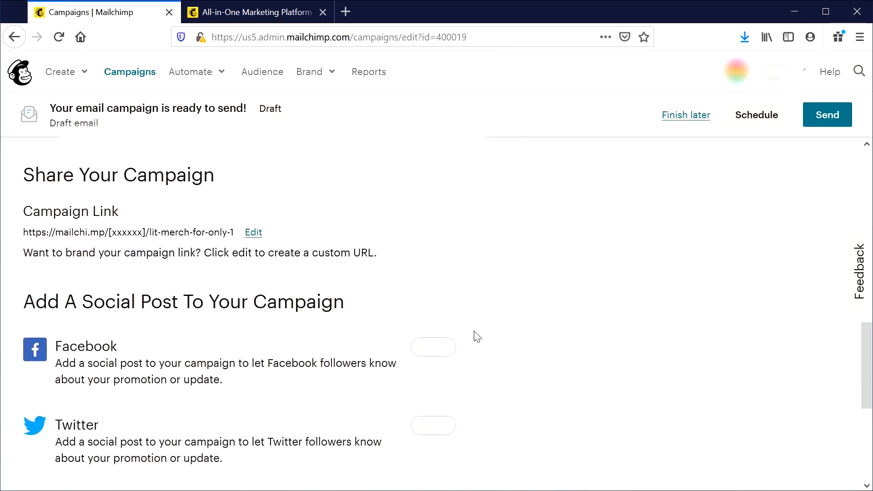
left_click(253, 233)
left_click(378, 304)
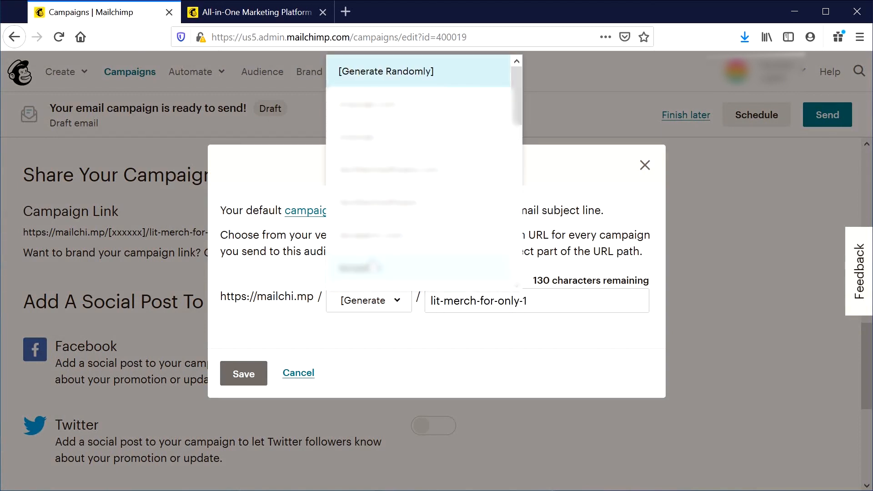
left_click(285, 255)
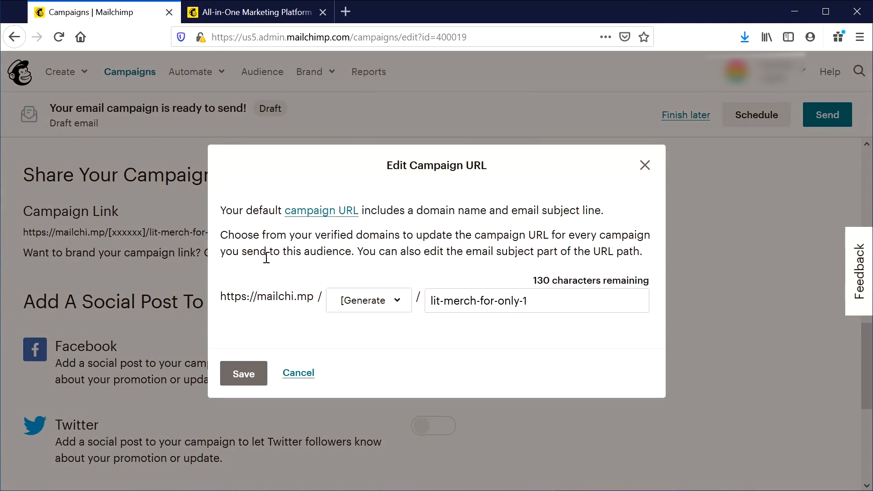
left_click(244, 374)
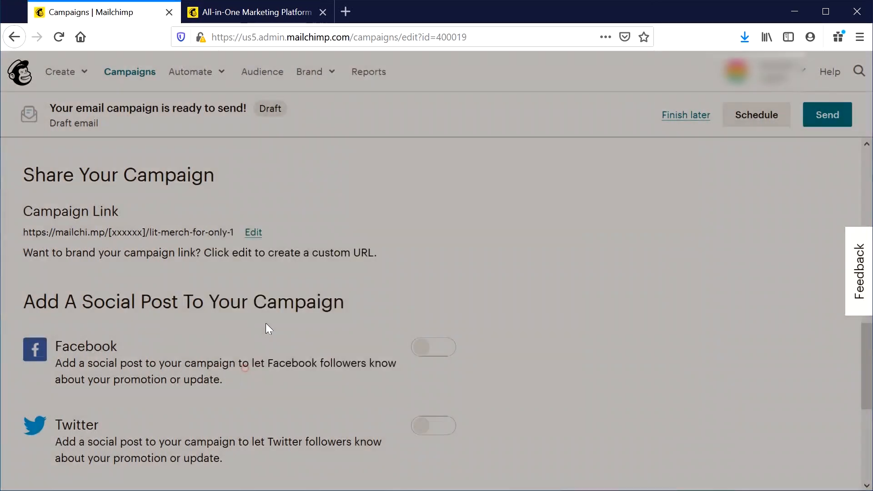
Step: Open the campaign's Settings & Tracking for editing and enable the use of Conversations to manage replies
scroll(114, 286, "down", 5)
scroll(201, 297, "up", 3)
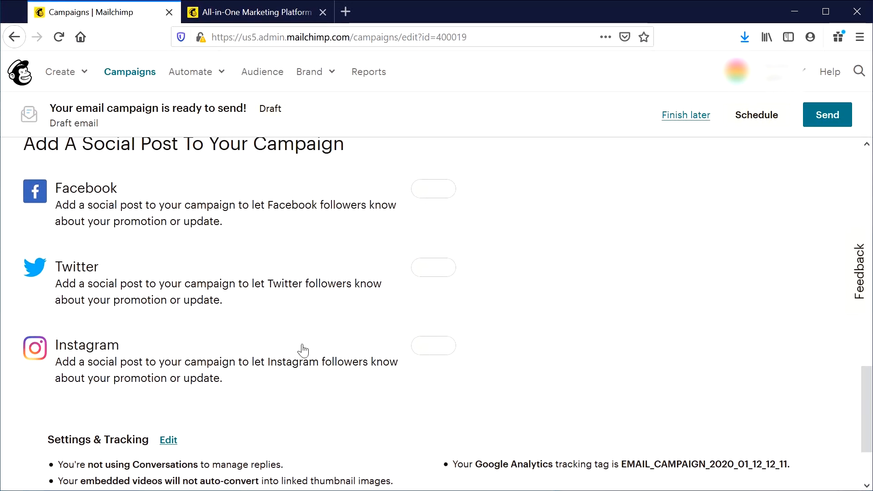
scroll(414, 353, "down", 3)
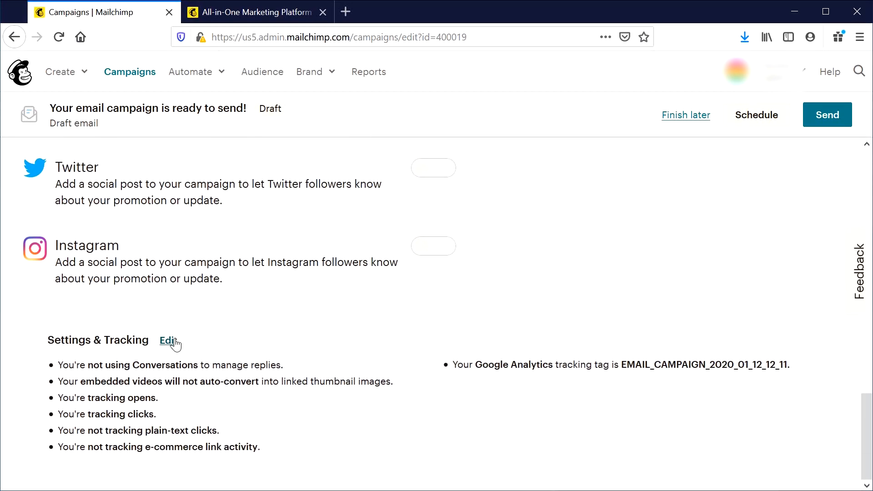
left_click(169, 341)
scroll(399, 337, "down", 6)
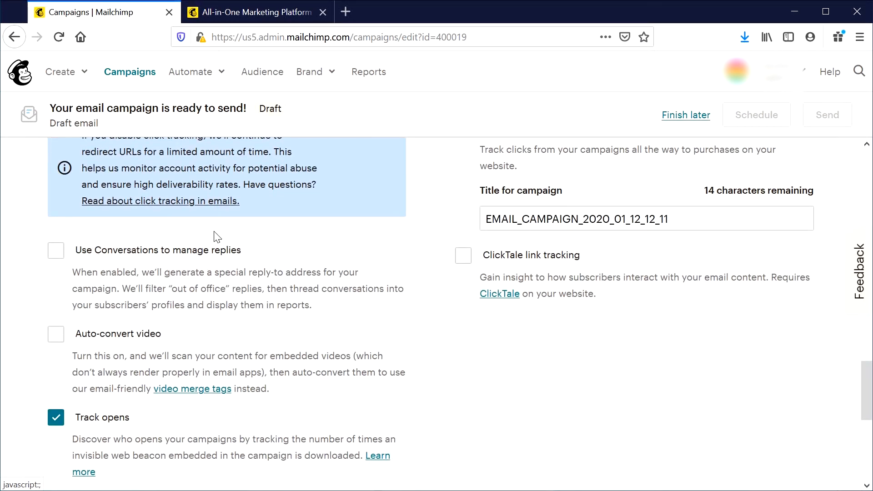
left_click(116, 249)
left_click_drag(142, 272, 258, 267)
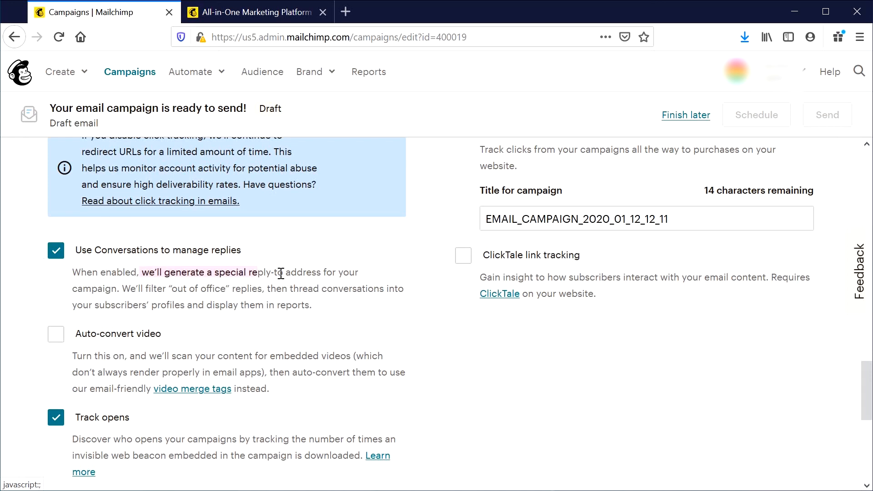
left_click(280, 273)
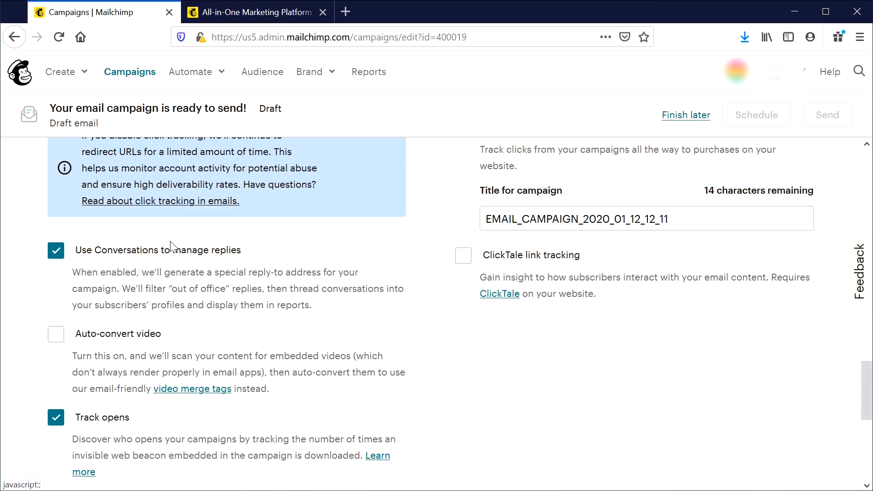
Step: Review the remaining click, open and Google Analytics tracking options, and save the Settings & Tracking changes
scroll(471, 411, "down", 6)
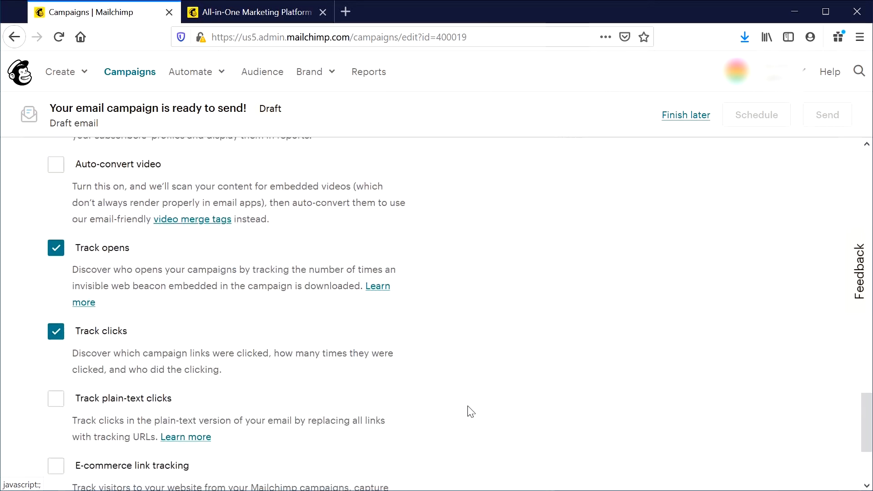
scroll(470, 411, "up", 5)
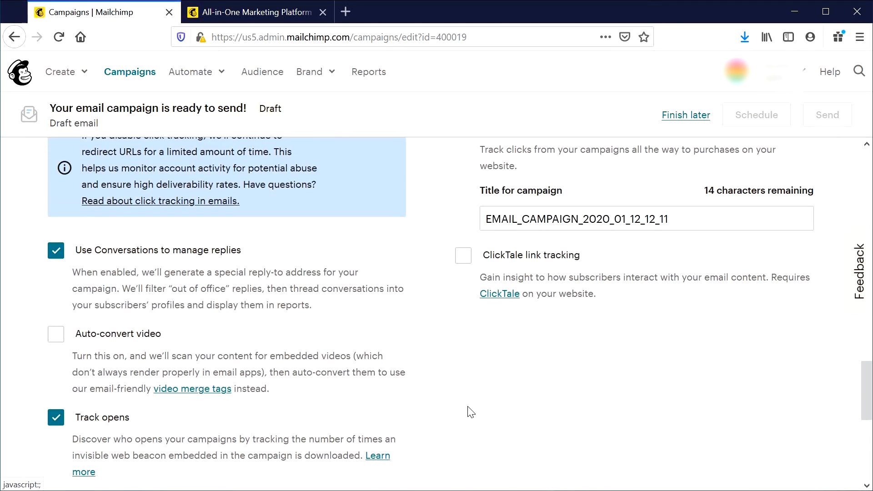
scroll(440, 392, "up", 2)
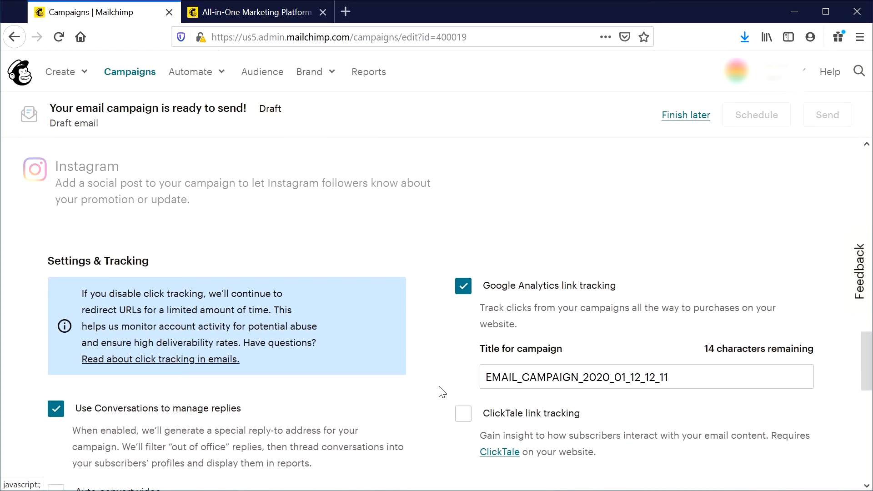
scroll(440, 392, "down", 2)
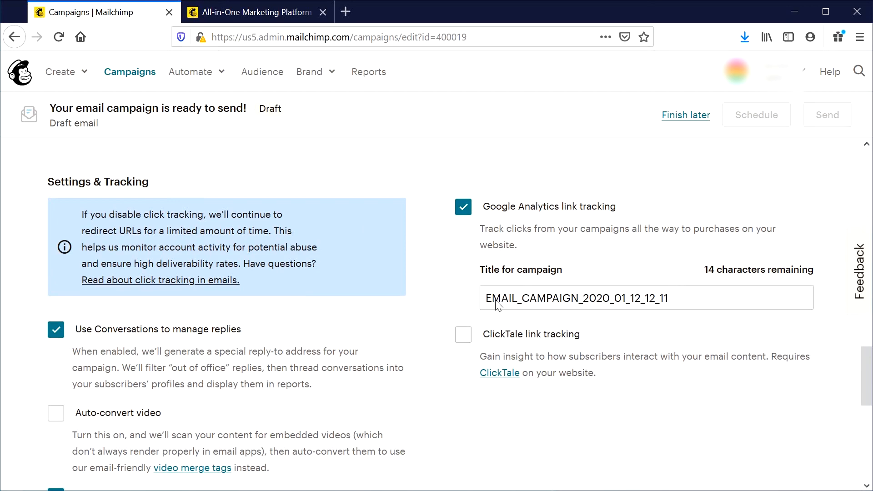
scroll(287, 301, "down", 5)
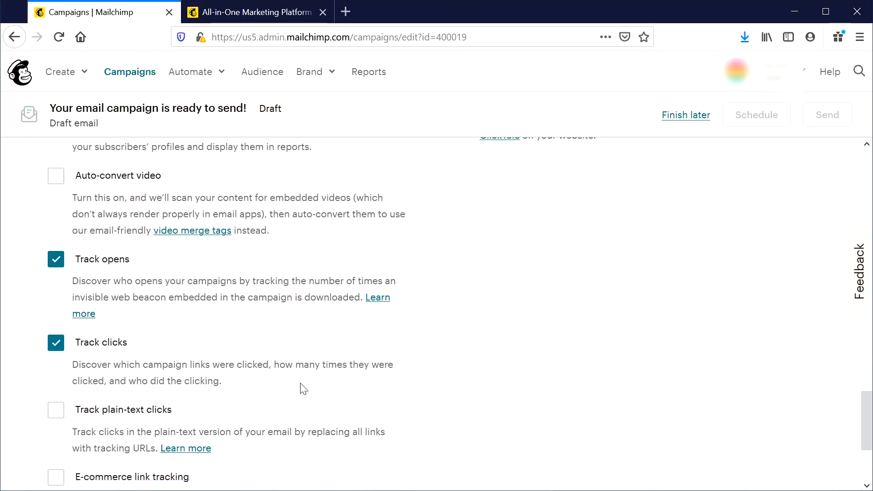
scroll(302, 390, "down", 2)
scroll(303, 389, "down", 1)
left_click(75, 440)
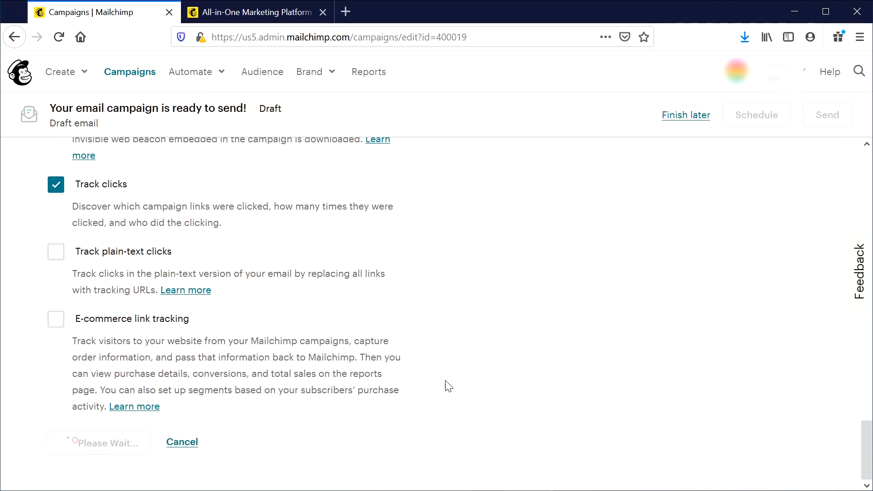
left_click_drag(483, 348, 680, 349)
left_click(677, 349)
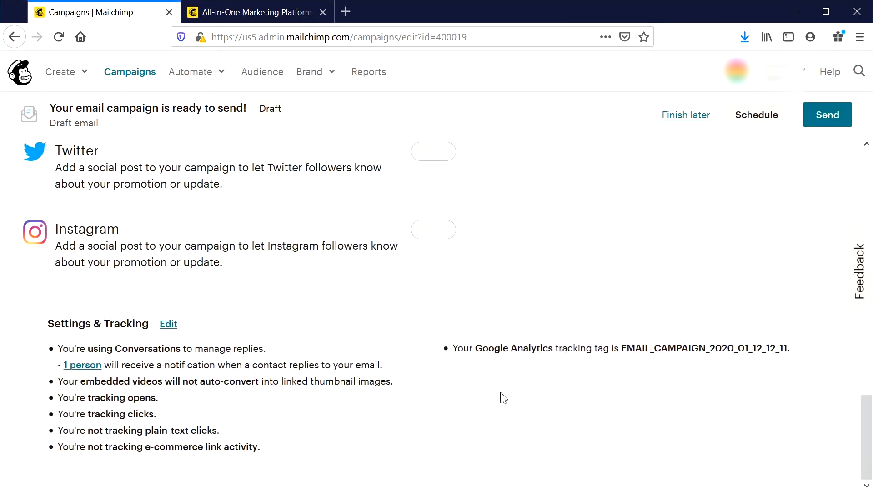
Step: Review the campaign summary, from the sharing and social post sections up to the recipients, sender and subject
scroll(505, 396, "up", 5)
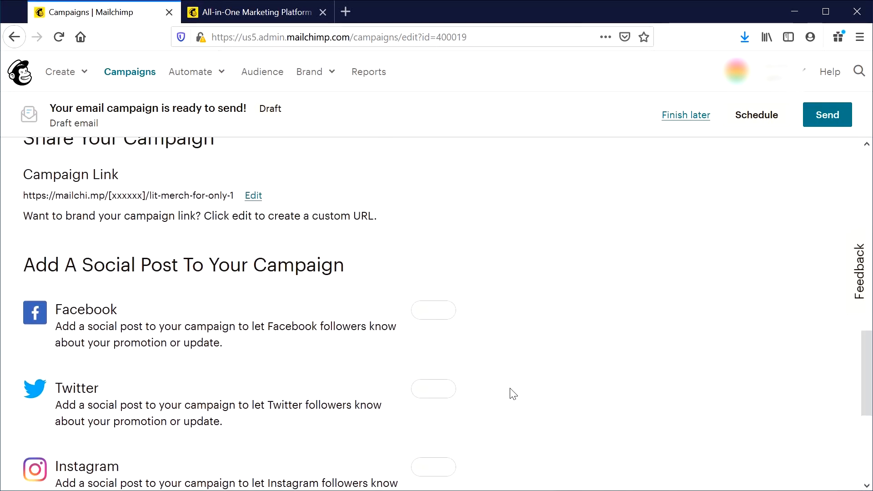
scroll(513, 394, "up", 5)
scroll(513, 394, "up", 2)
scroll(513, 393, "up", 10)
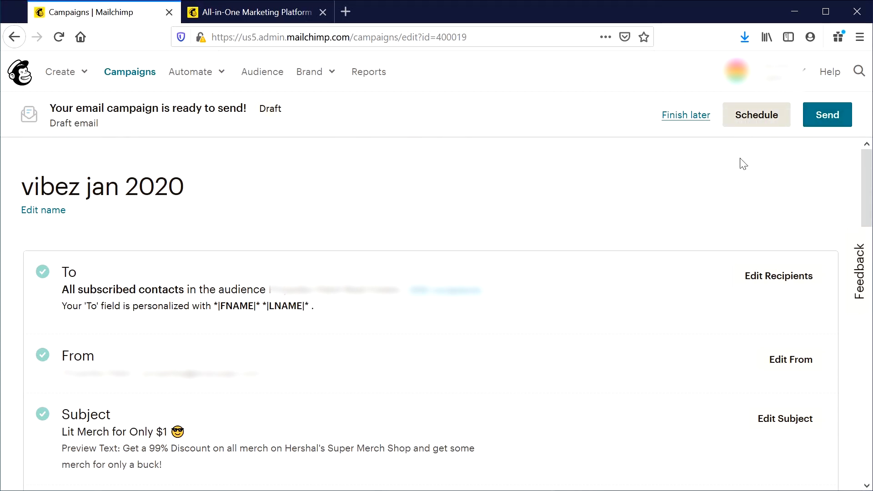
scroll(630, 261, "down", 5)
scroll(499, 364, "down", 5)
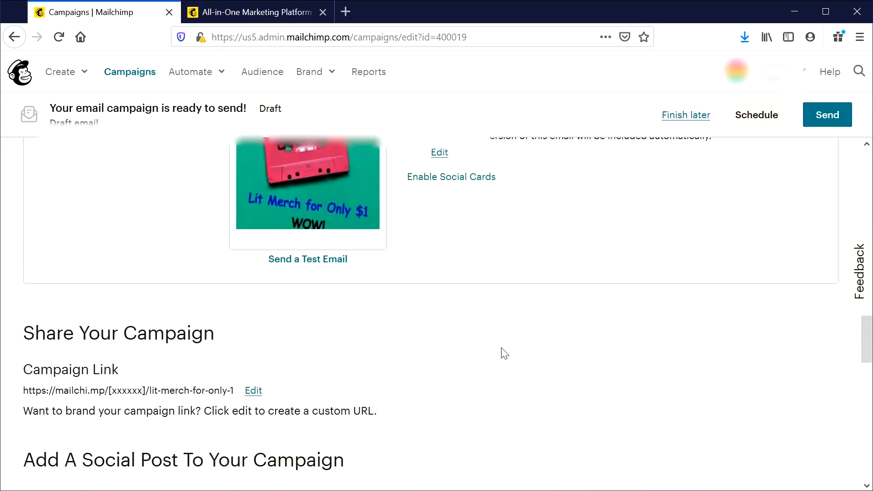
scroll(504, 353, "down", 5)
Step: Send a test of the campaign email to the test recipient's email address and dismiss the confirmation
scroll(503, 353, "up", 8)
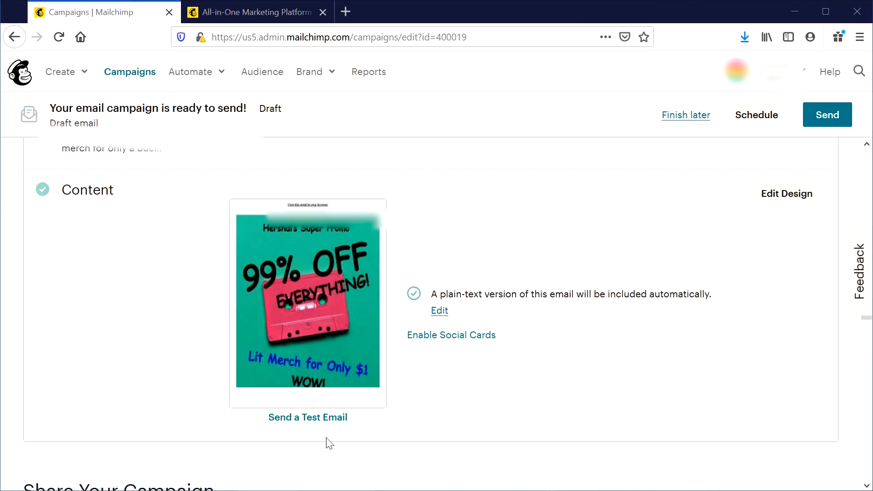
left_click(324, 418)
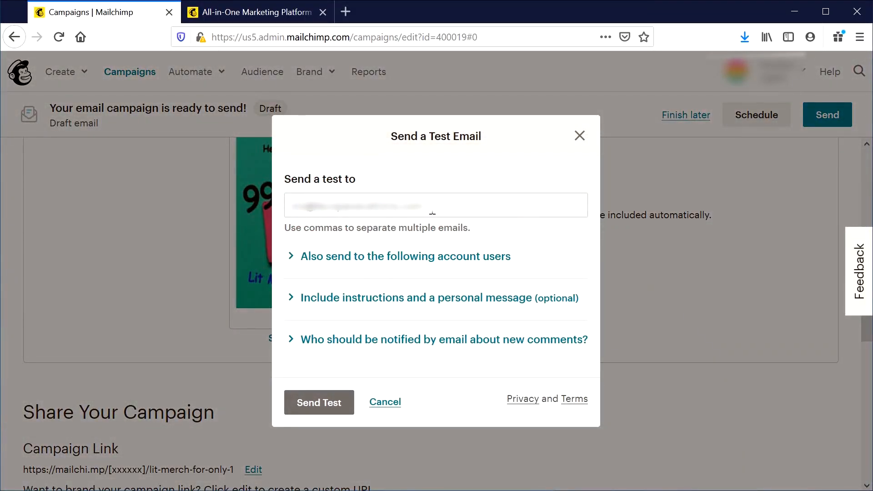
left_click(437, 201)
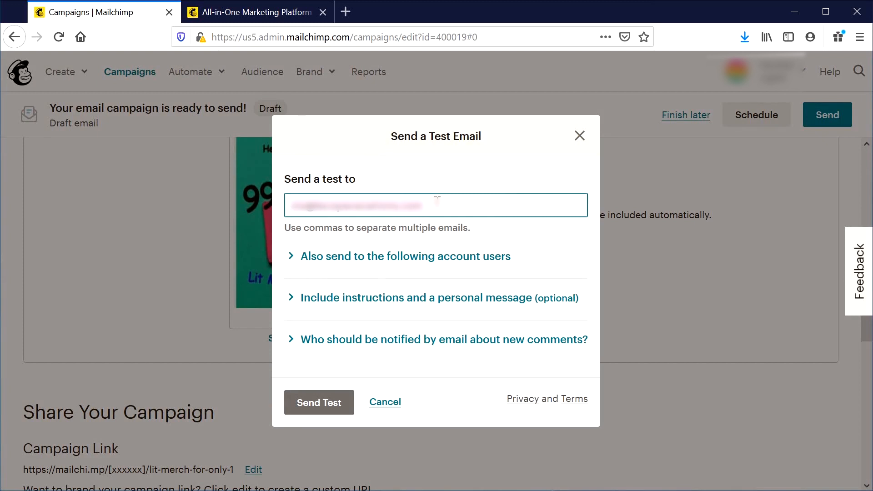
type("example")
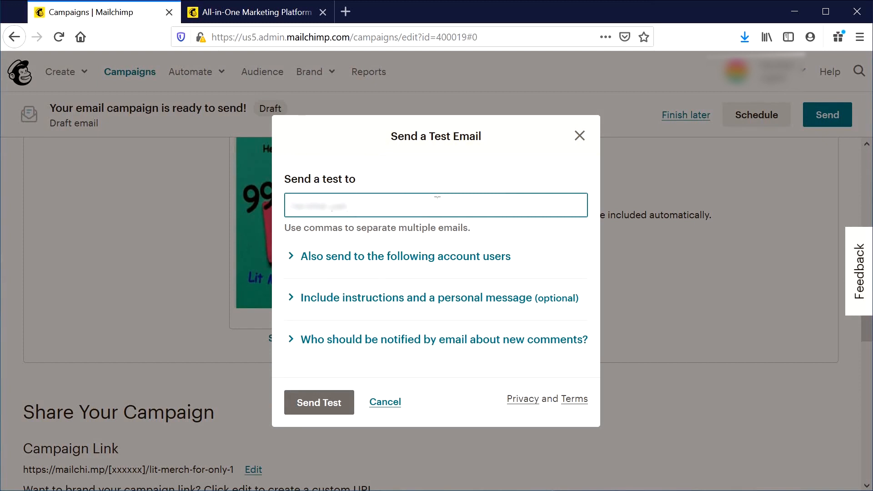
type("@g")
left_click(332, 404)
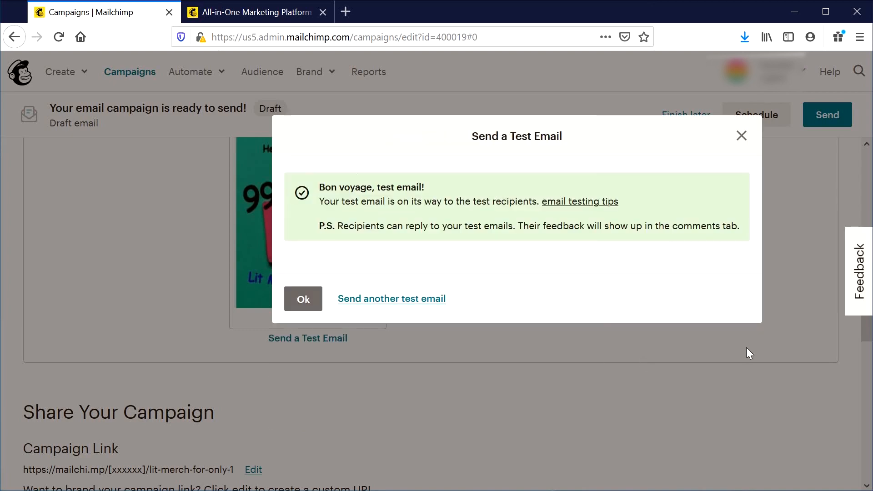
left_click(295, 300)
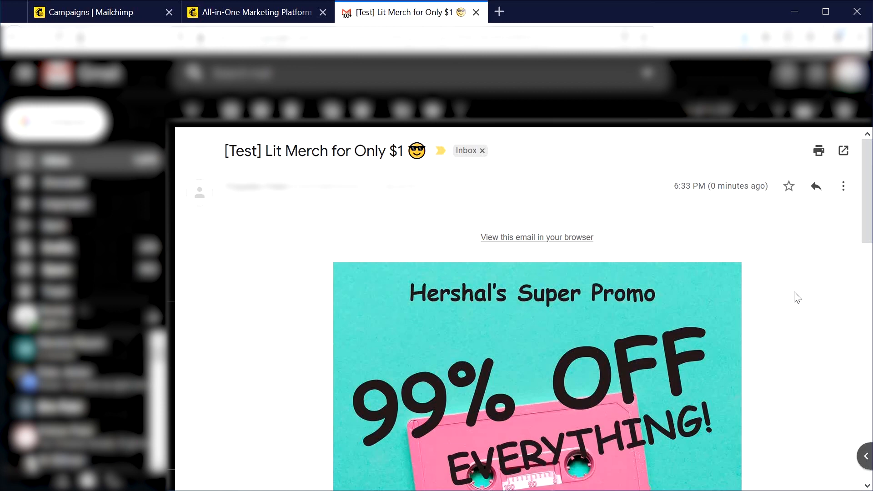
Step: Read through the received test email in Gmail and test its SHOP NOW link through to the "vibez" search
scroll(797, 297, "down", 9)
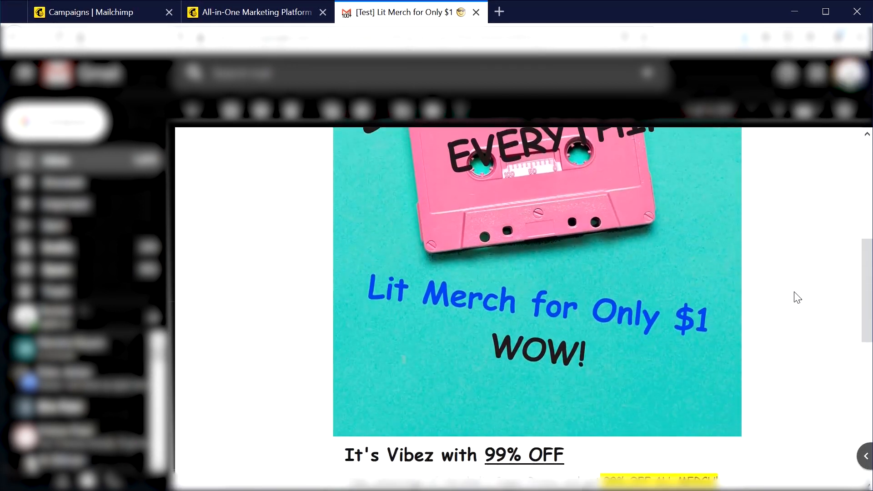
scroll(795, 297, "down", 5)
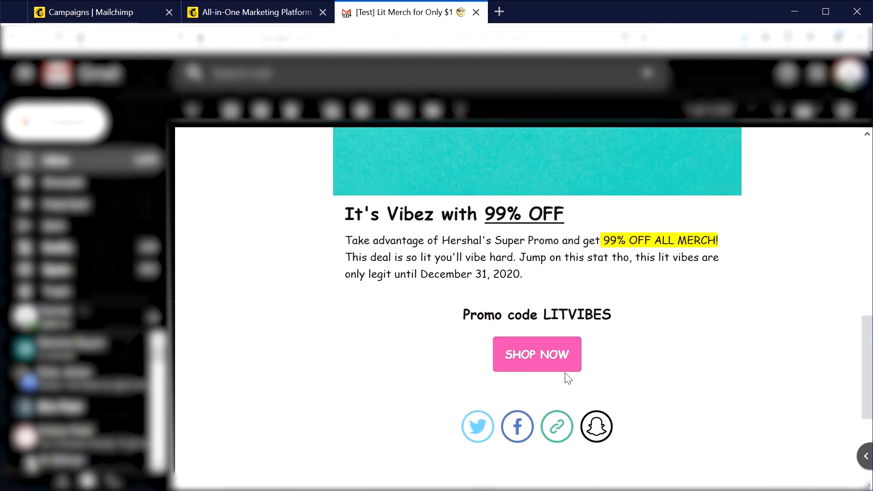
left_click(537, 362)
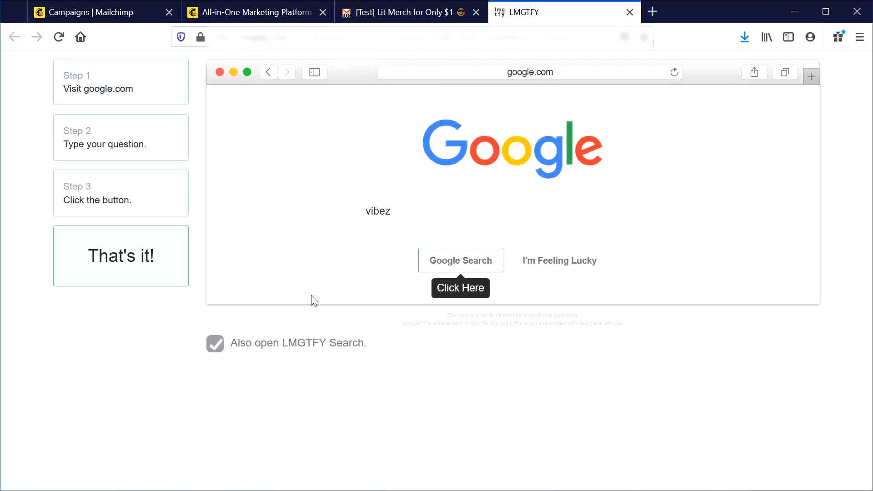
left_click(455, 269)
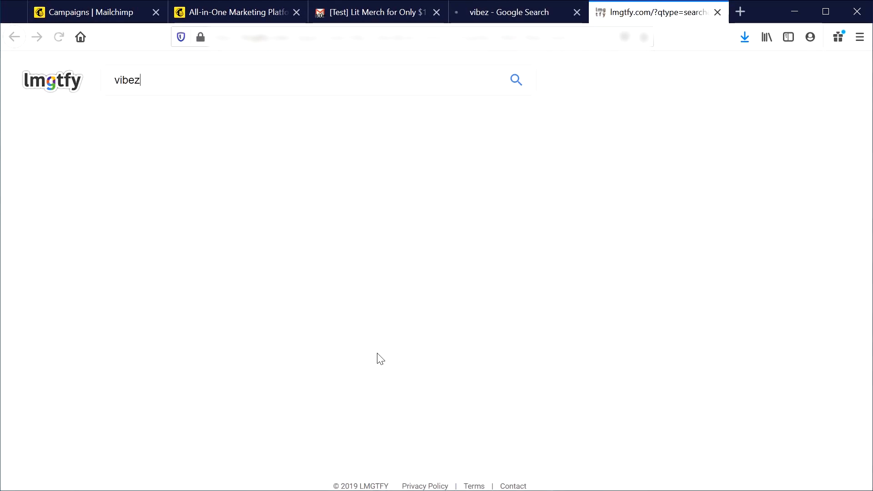